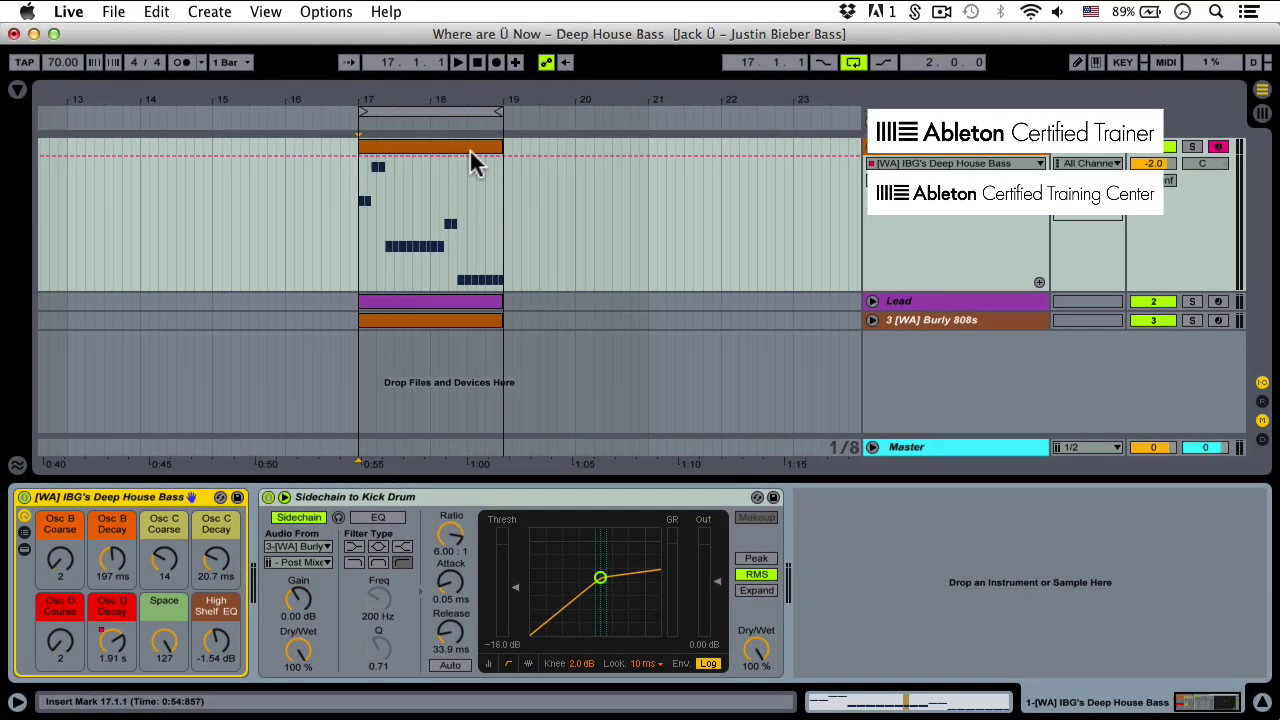
Play the finished deep house bass example through its kick-drum sidechain compressor
click(459, 64)
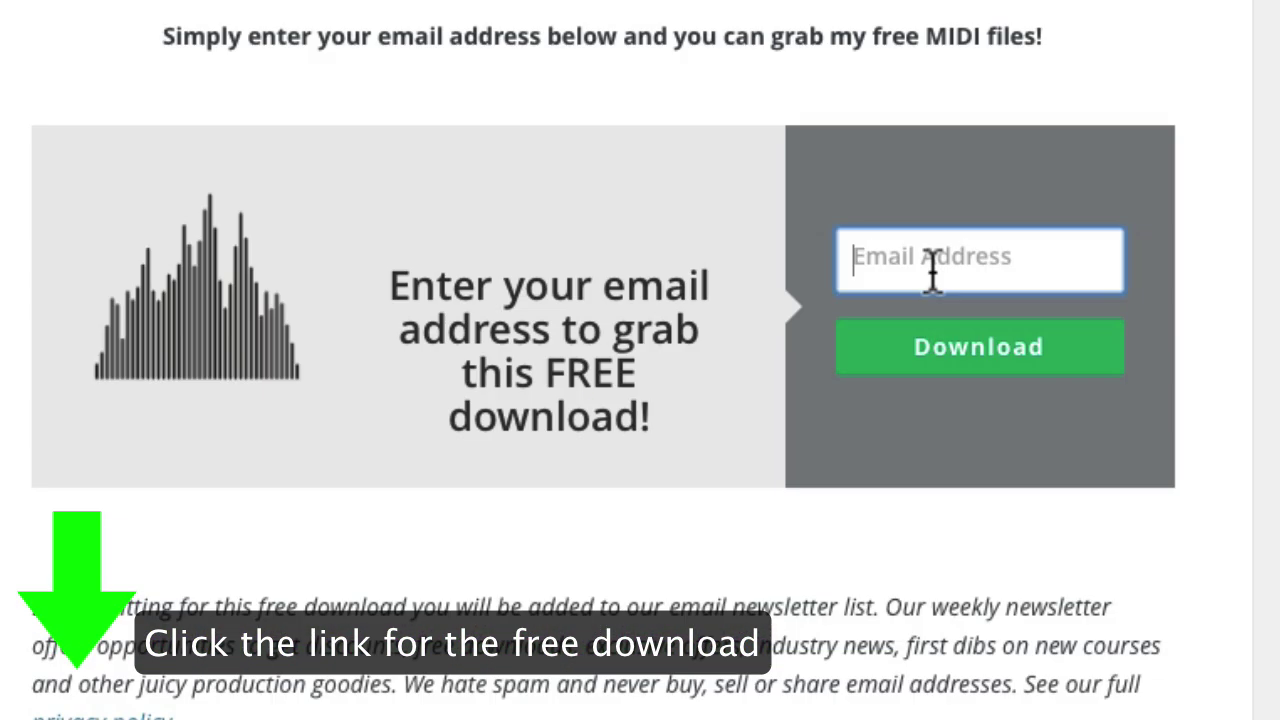
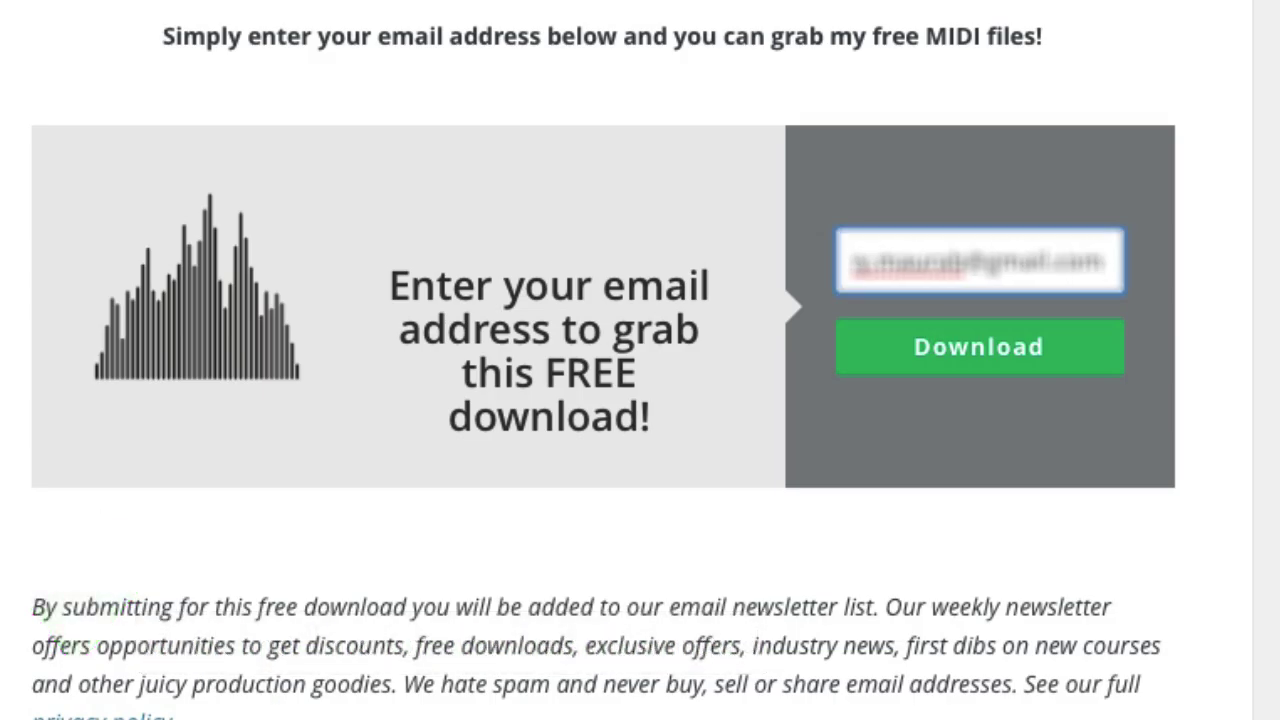
Submit an e-mail address in the Warp Academy signup to download the free MIDI files
click(918, 362)
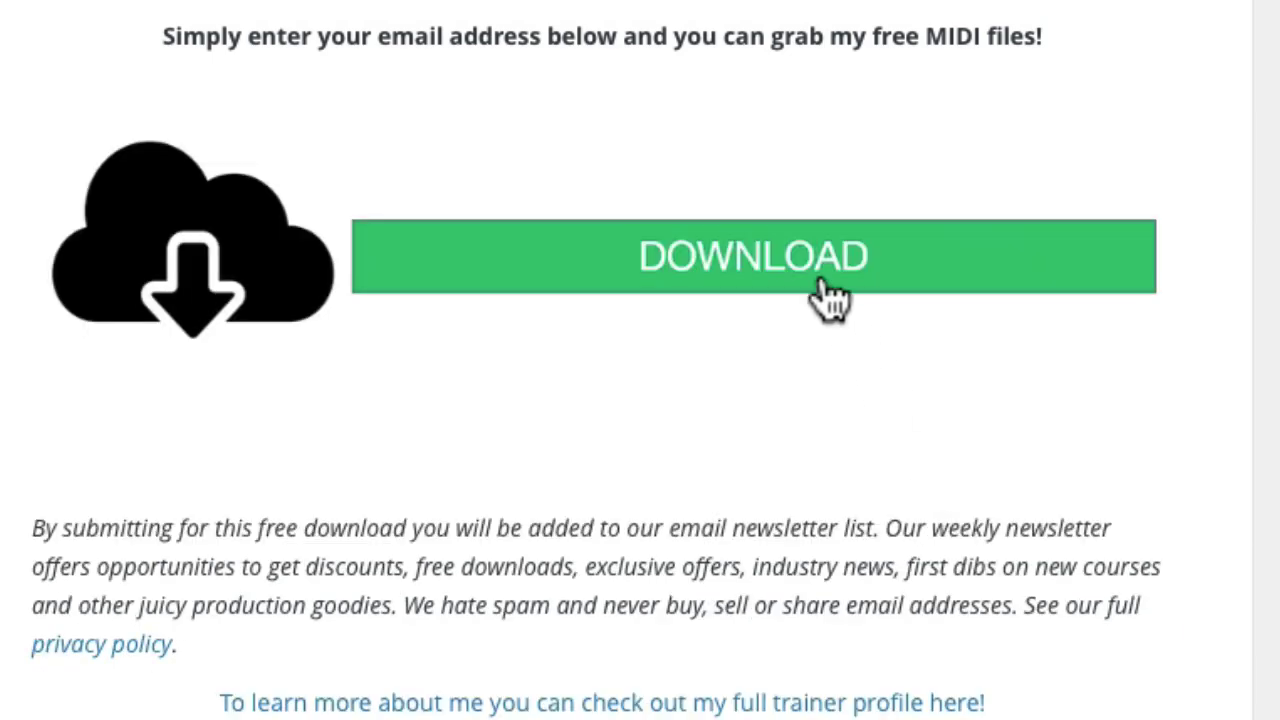
click(820, 282)
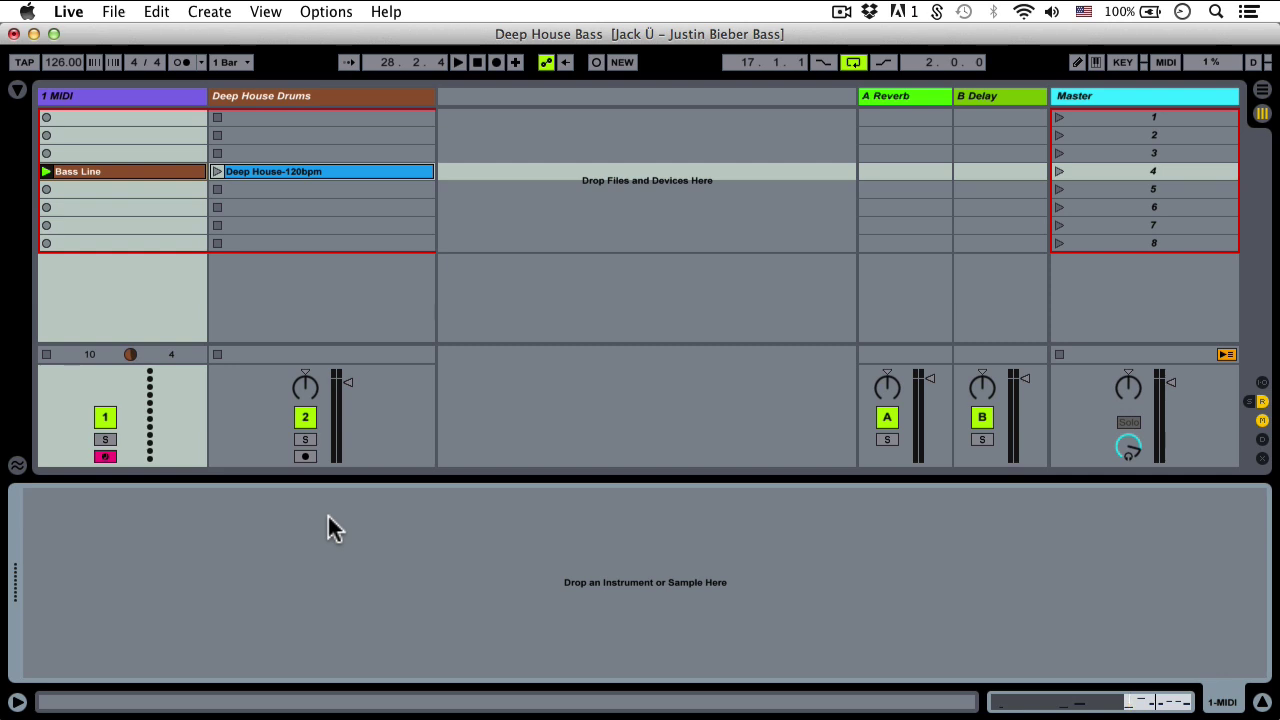
Load Operator from the browser's Instruments onto the bass MIDI track, then hide the browser
click(47, 354)
click(17, 89)
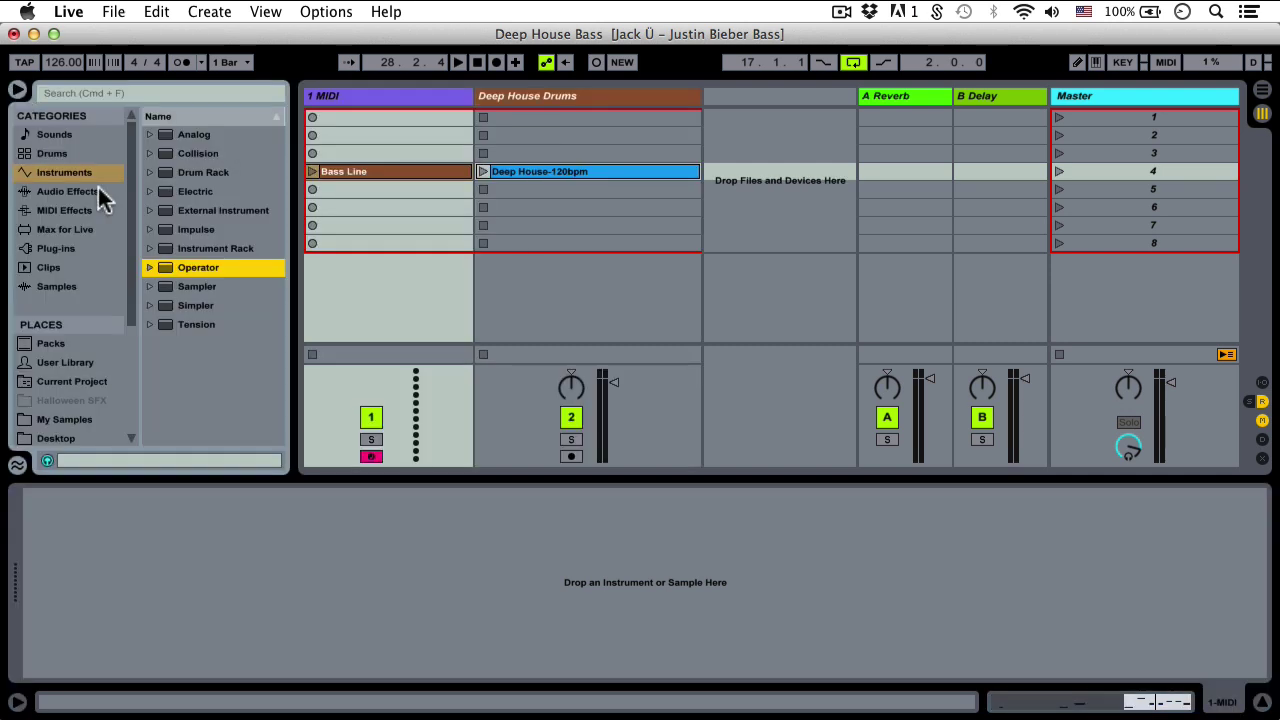
double_click(170, 272)
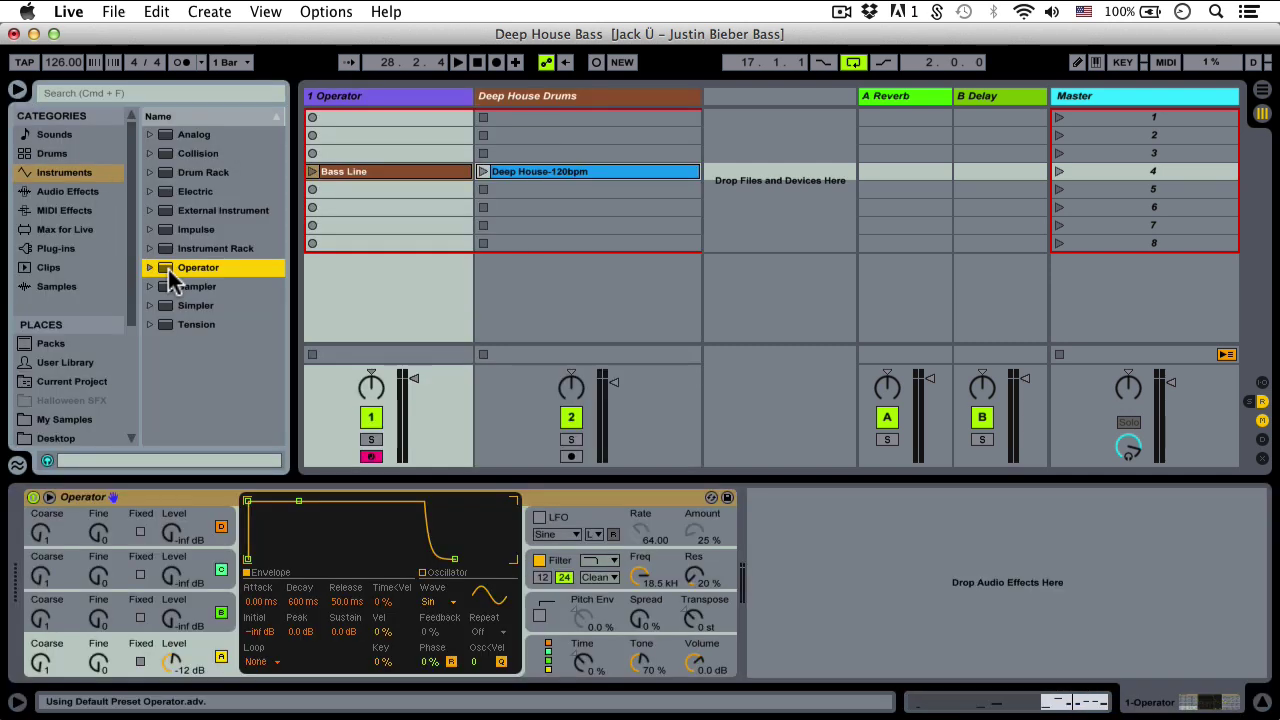
click(17, 89)
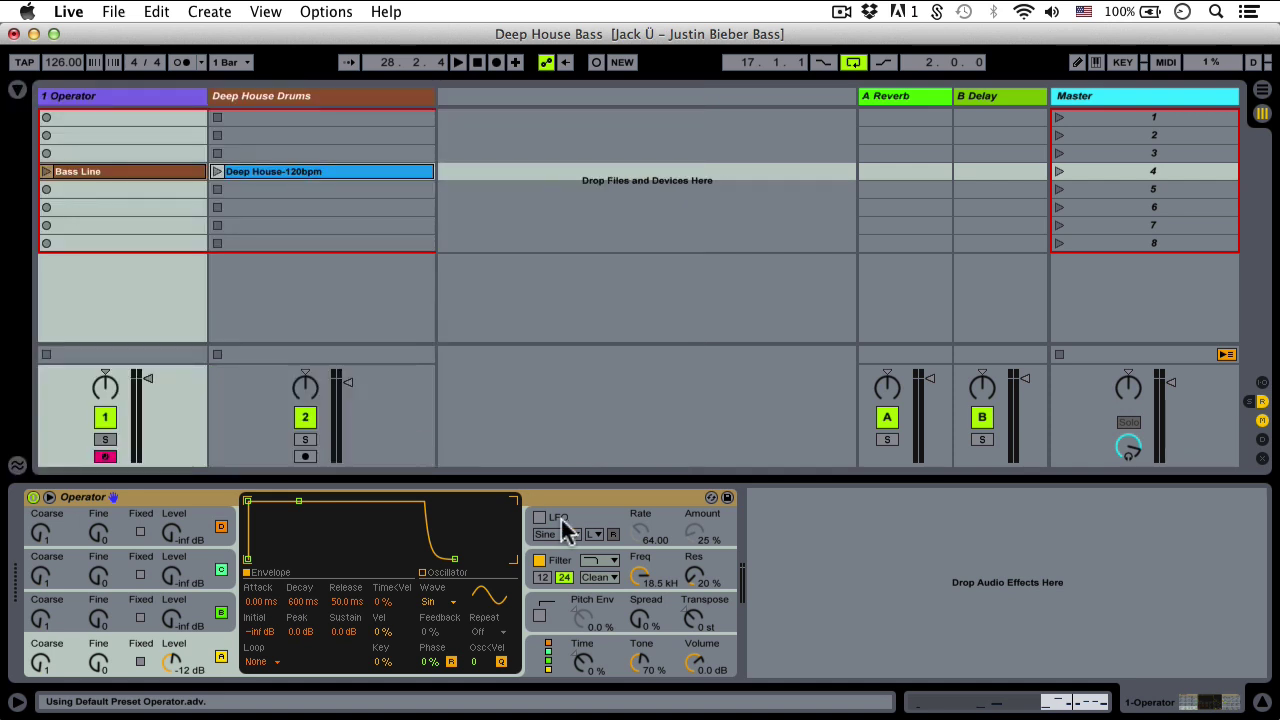
Show Operator's global section and audition the algorithms one after another
click(778, 565)
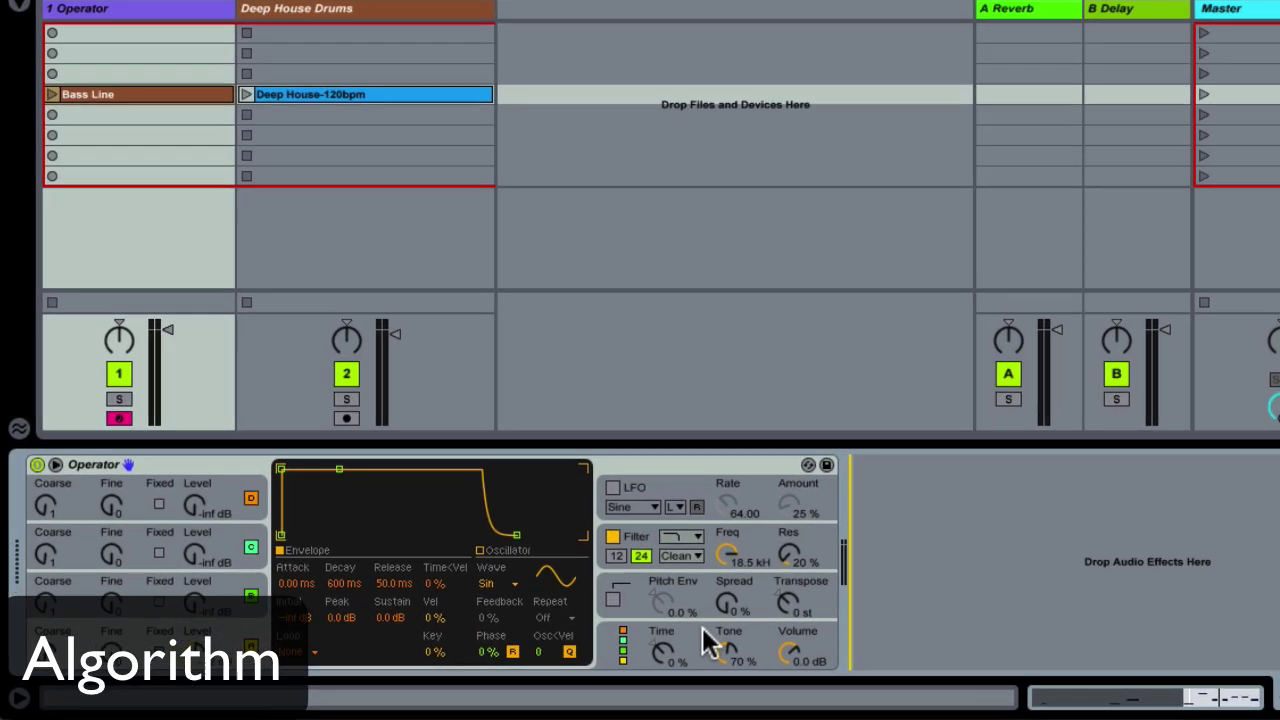
click(621, 652)
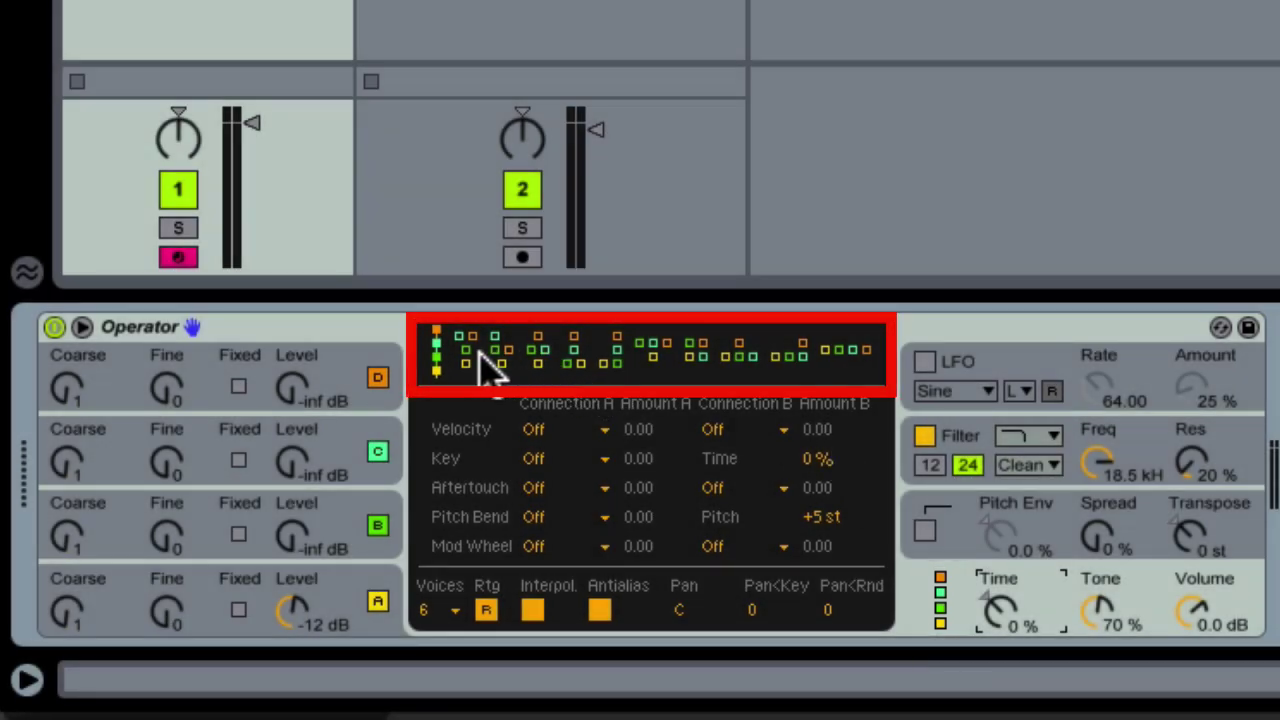
click(468, 358)
click(505, 358)
click(540, 362)
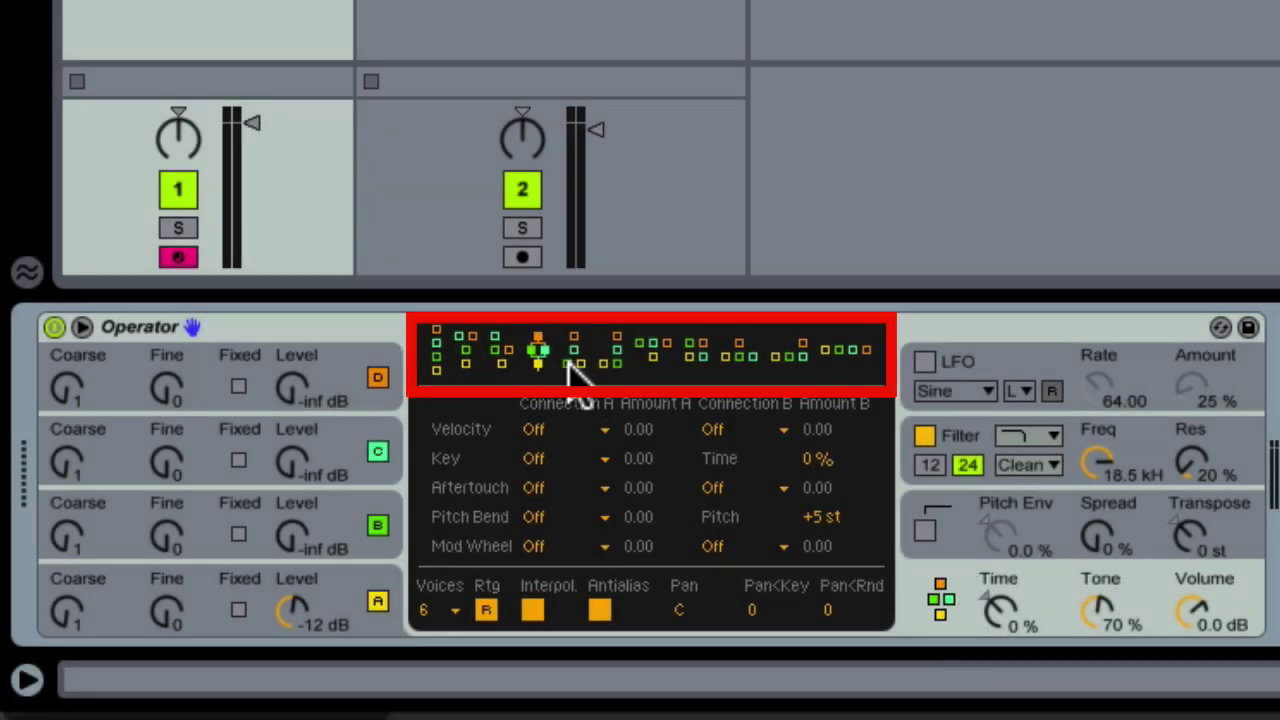
click(575, 362)
click(612, 362)
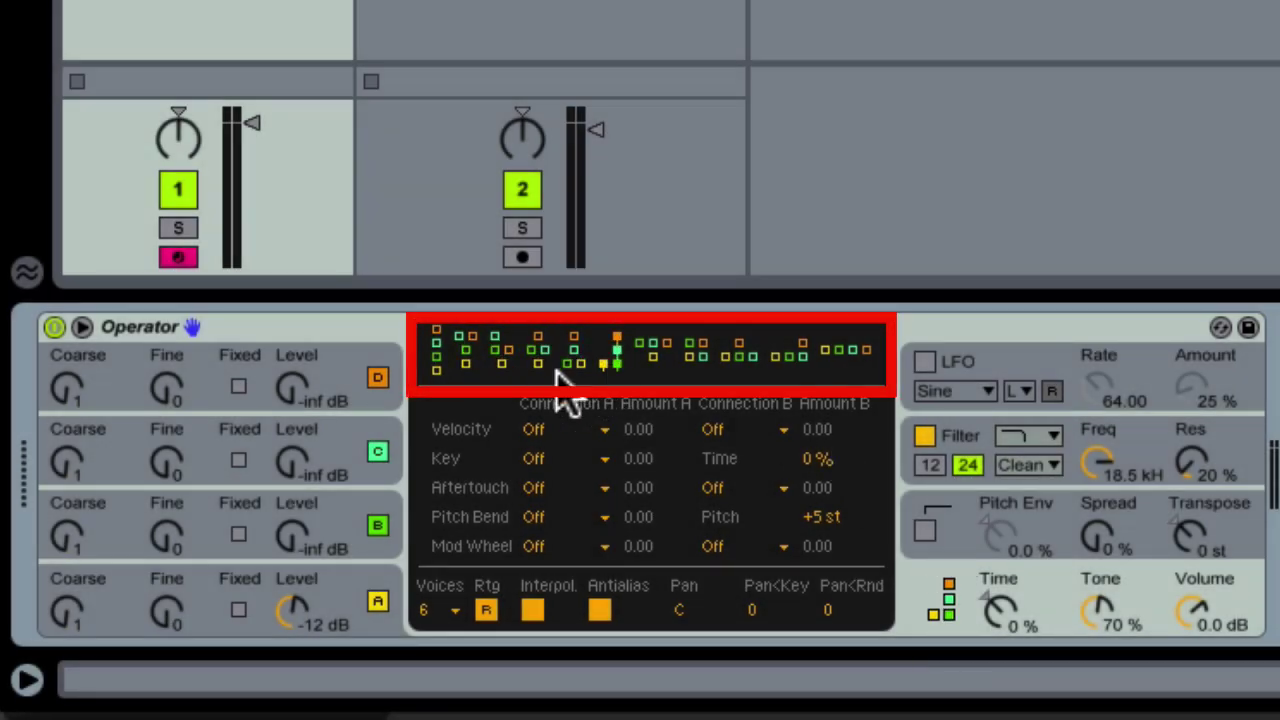
Inspect operators D, C, B and A, then choose the last algorithm with four parallel operators
click(402, 385)
click(392, 452)
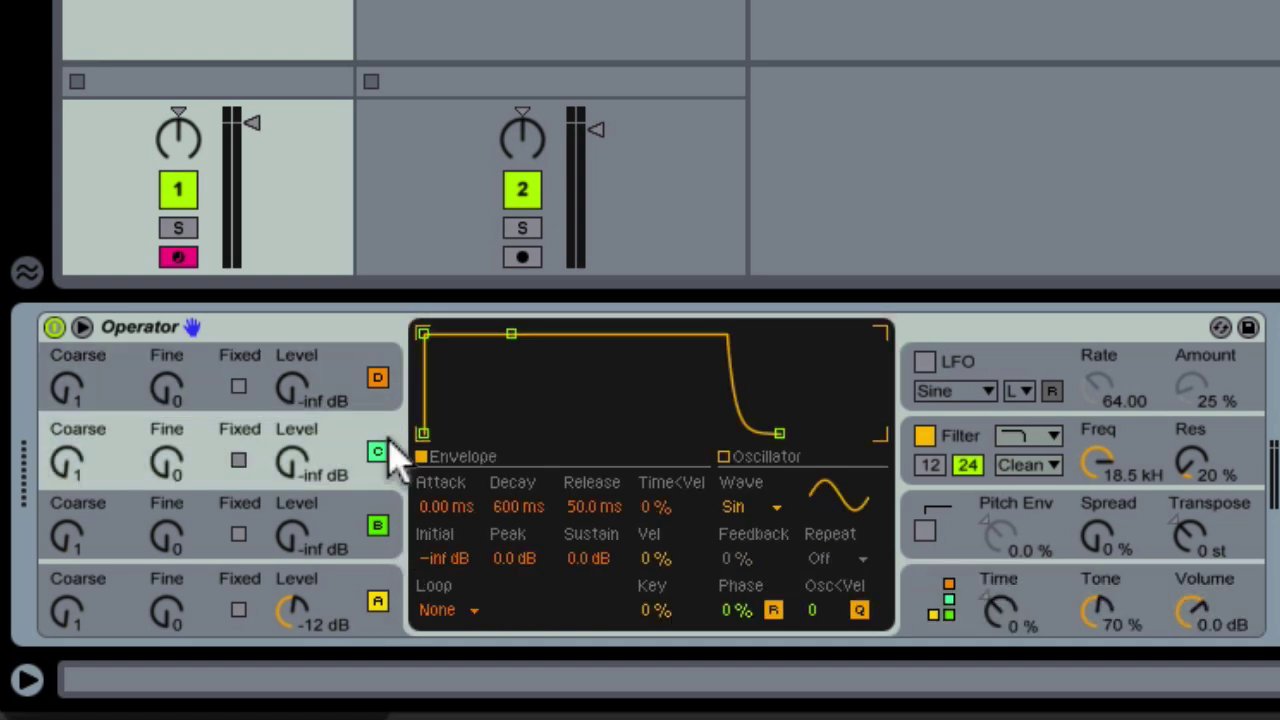
click(395, 527)
click(400, 590)
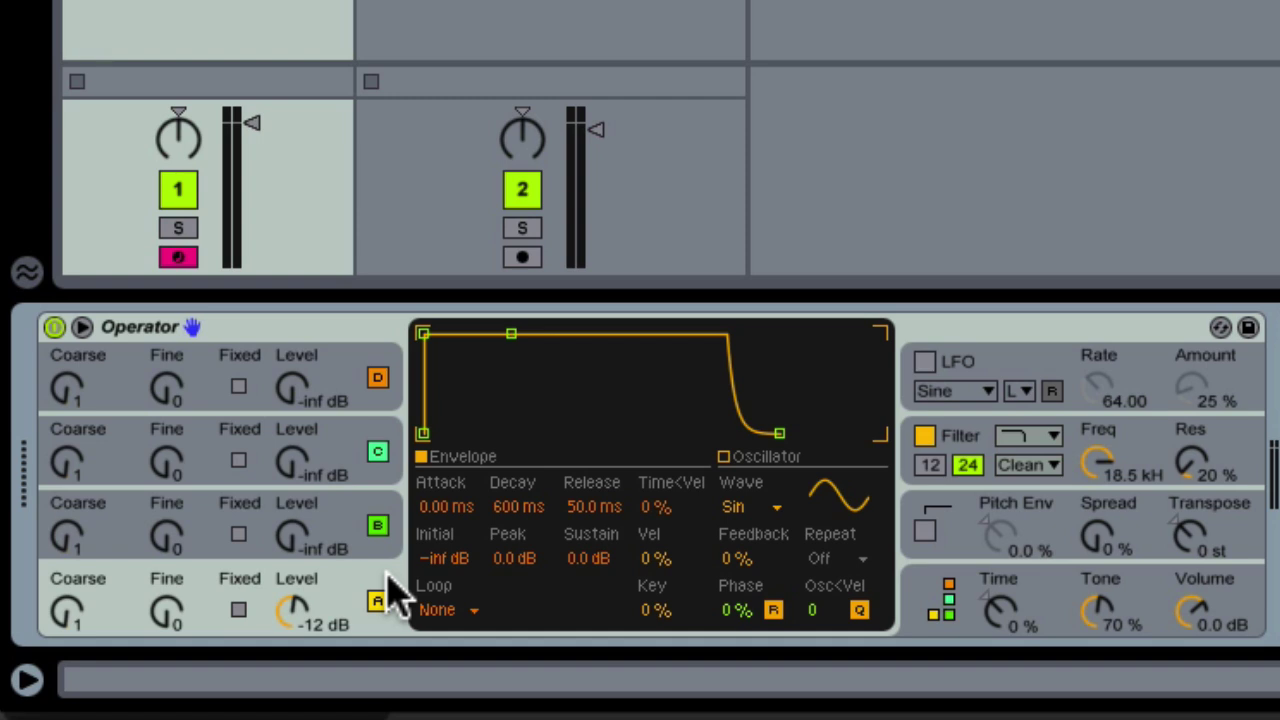
click(965, 618)
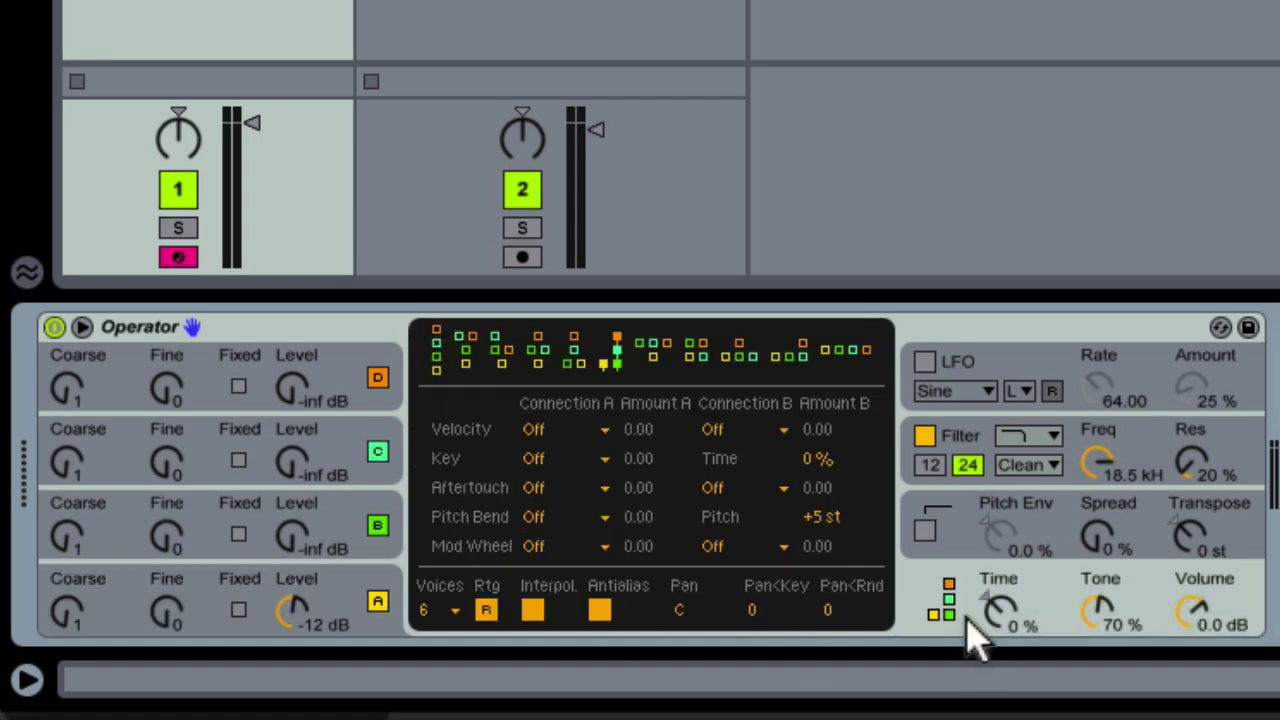
click(843, 352)
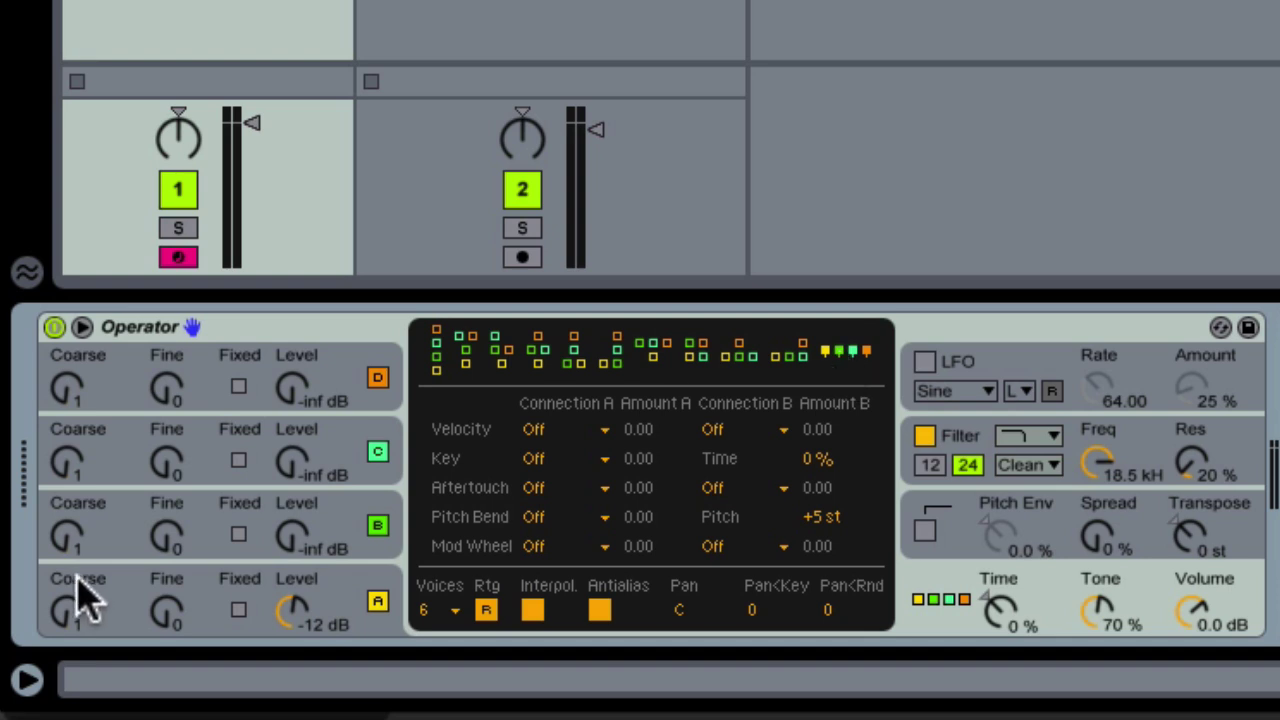
Set operators B and C to -14 dB and D to -16 dB while auditioning algorithms
drag(292, 545, 292, 520)
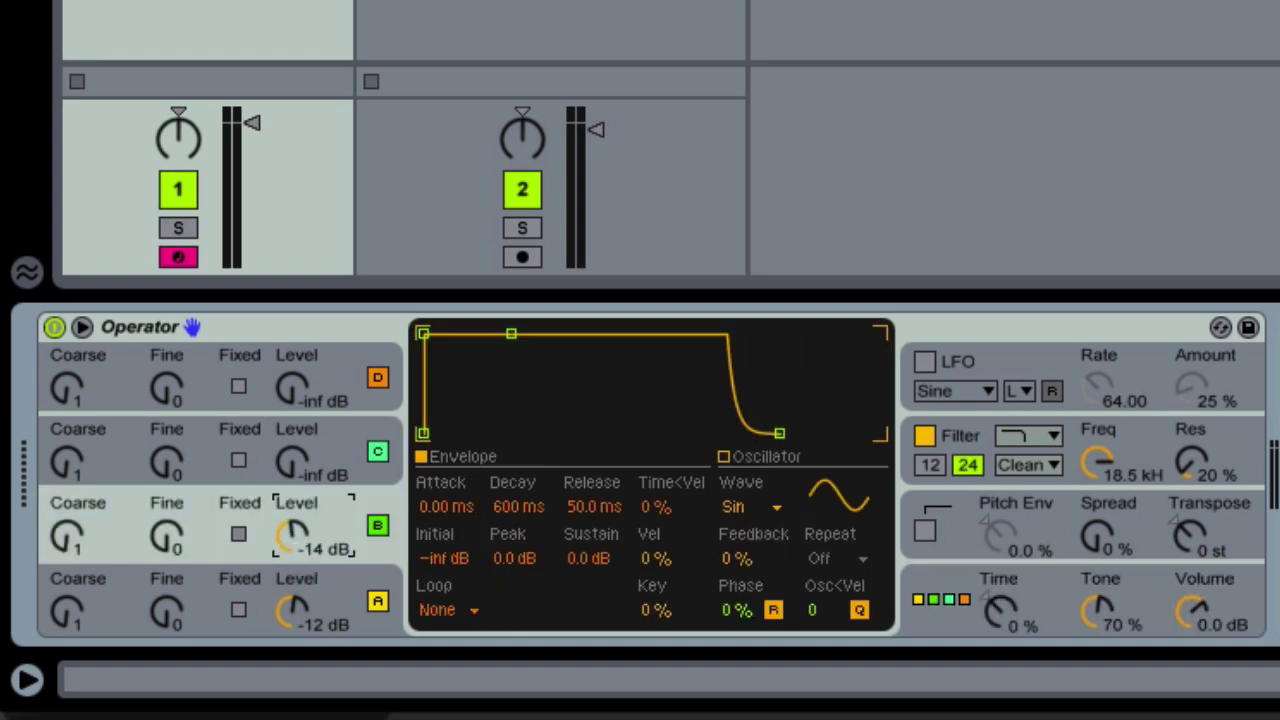
drag(292, 462, 292, 445)
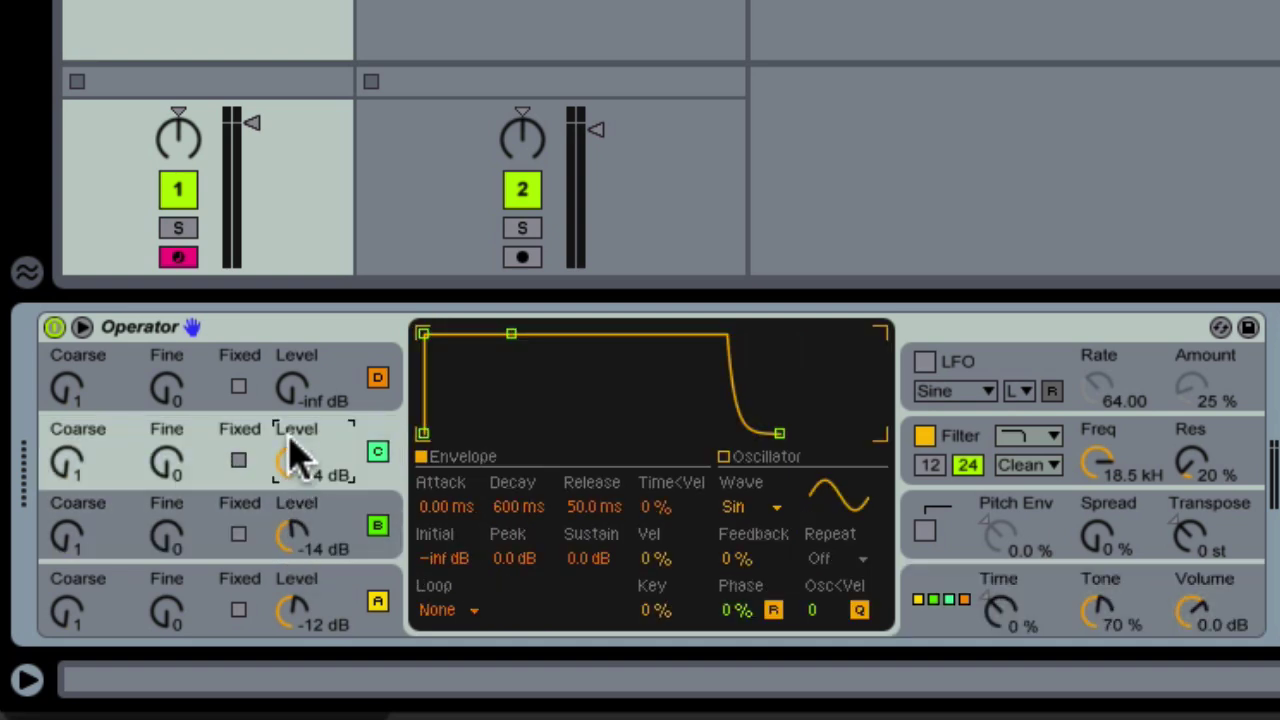
drag(292, 388, 300, 390)
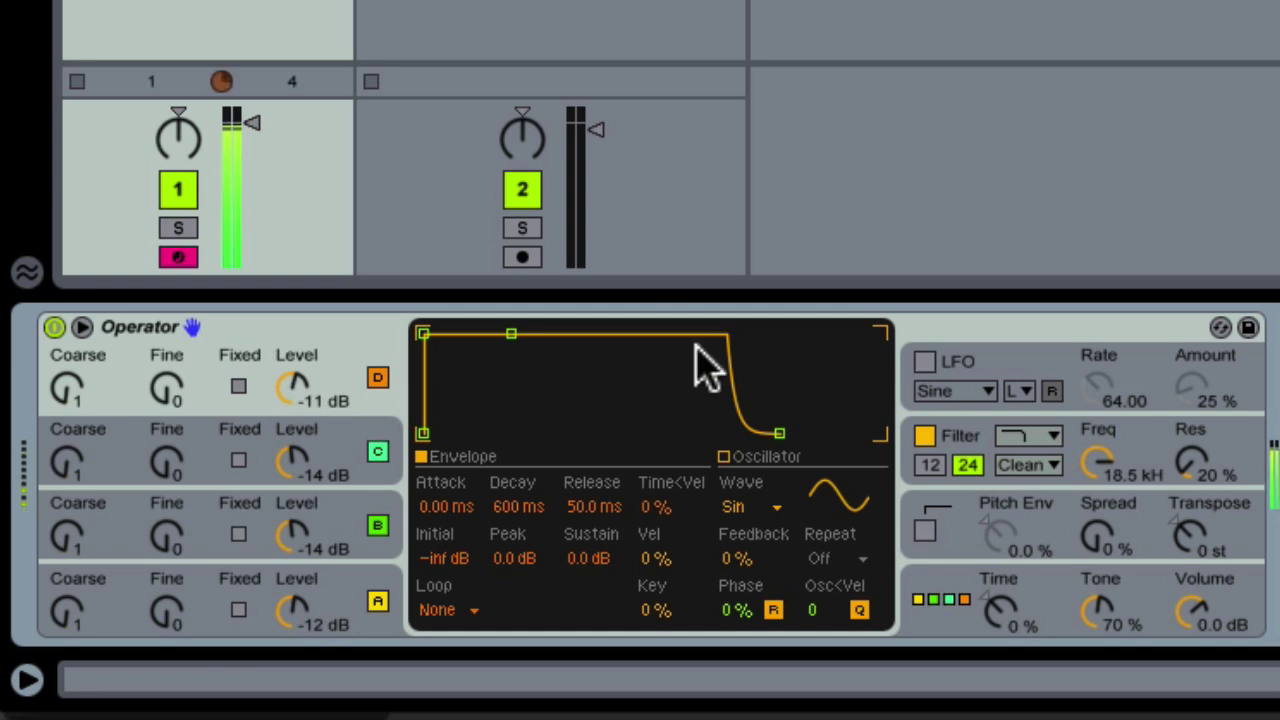
click(1052, 598)
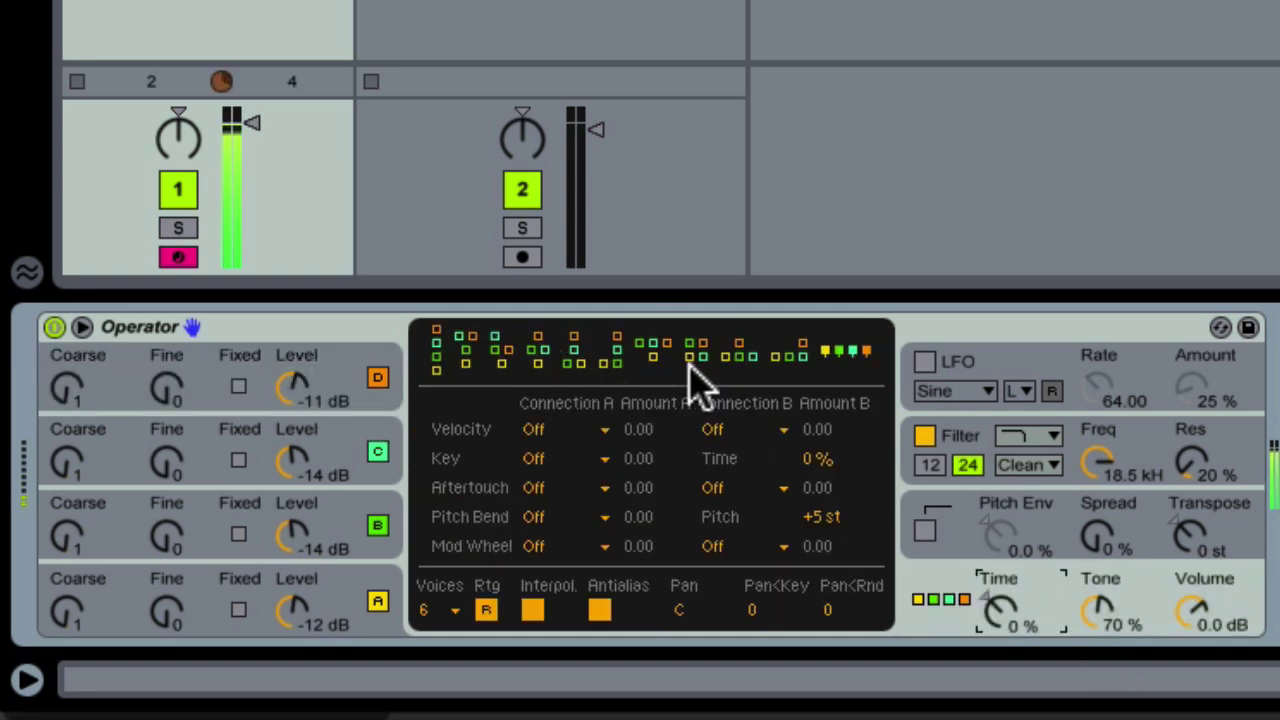
click(785, 355)
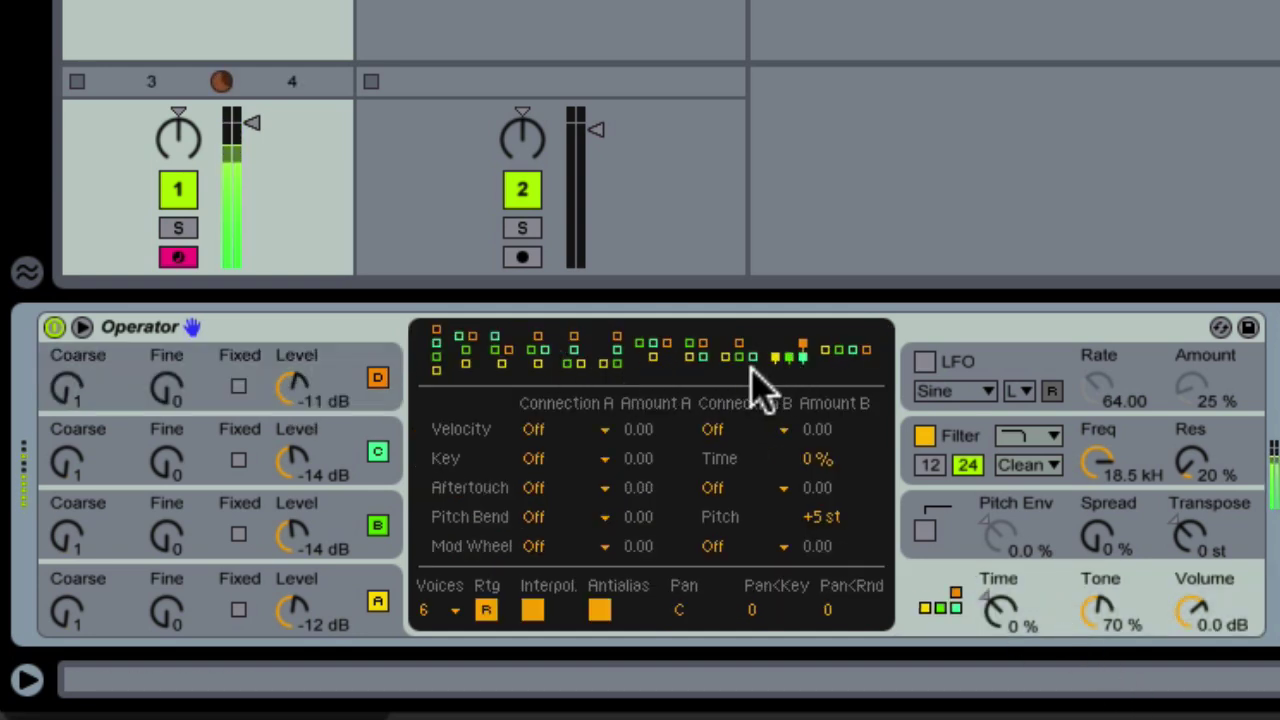
click(738, 352)
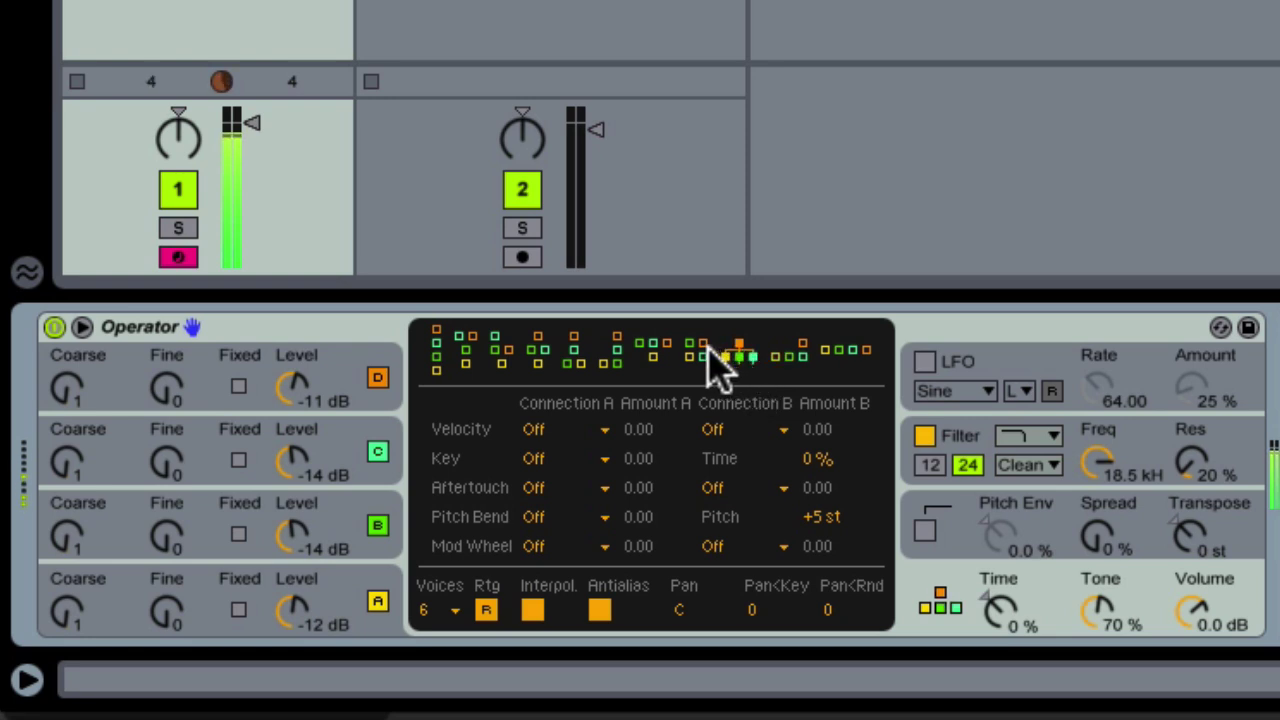
click(695, 350)
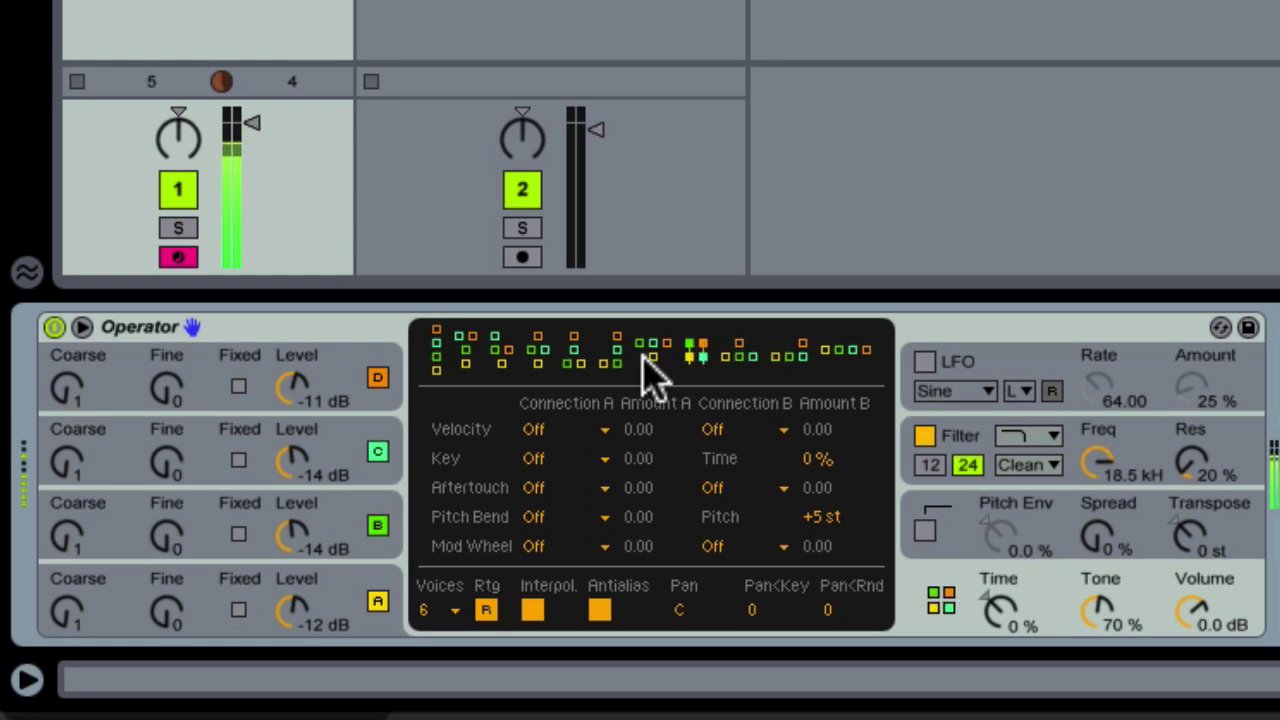
click(645, 350)
drag(294, 386, 294, 398)
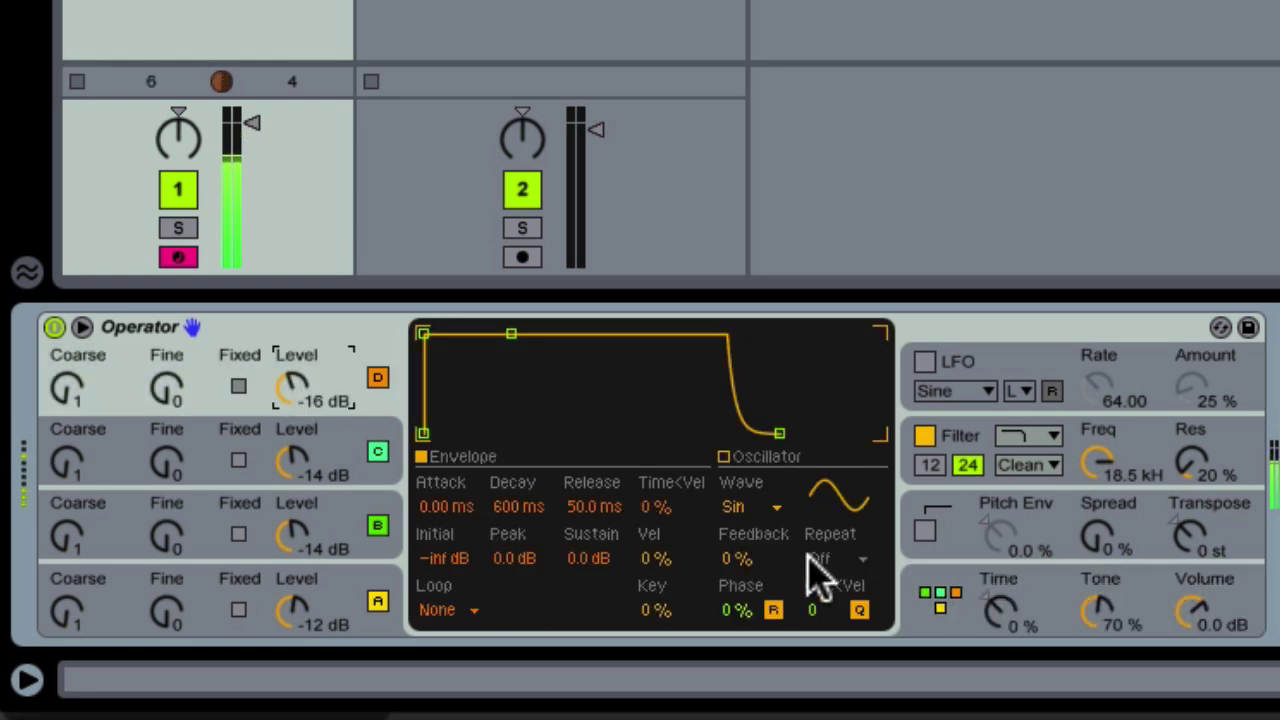
Switch to the algorithm with three side-by-side operators feeding one carrier
click(925, 635)
click(615, 355)
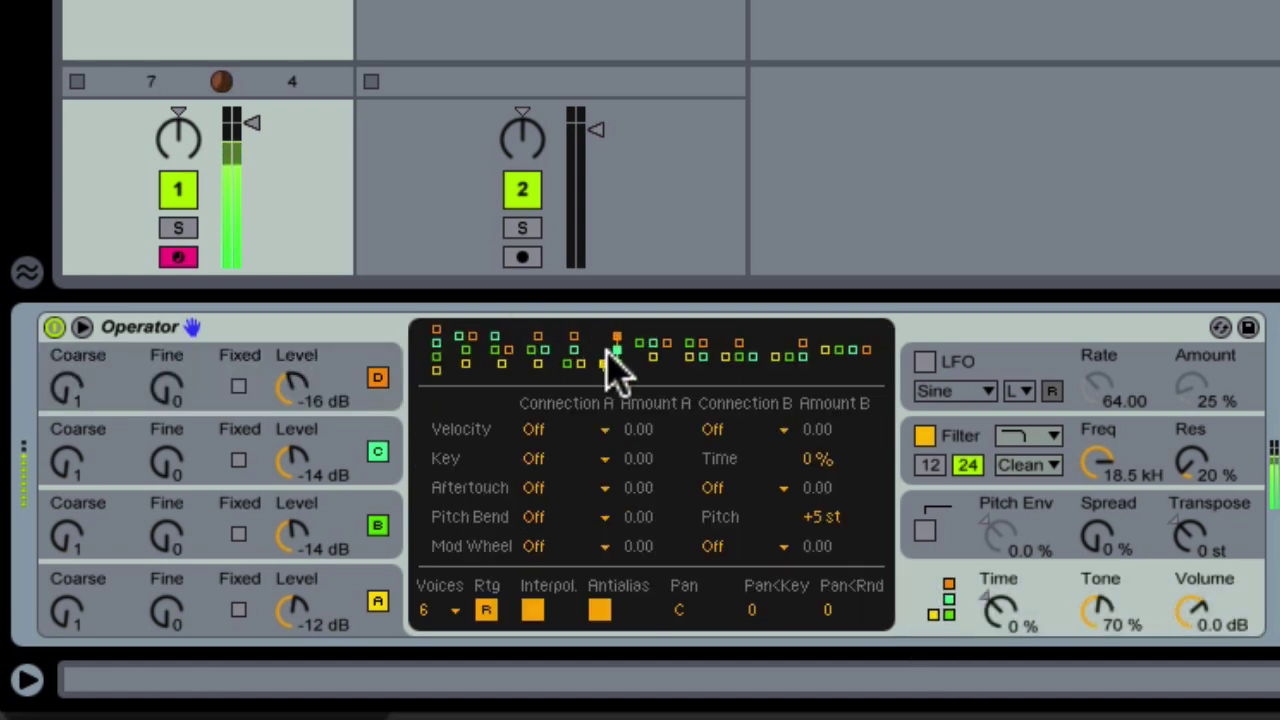
click(576, 358)
click(537, 352)
click(501, 350)
click(466, 342)
click(438, 350)
click(651, 350)
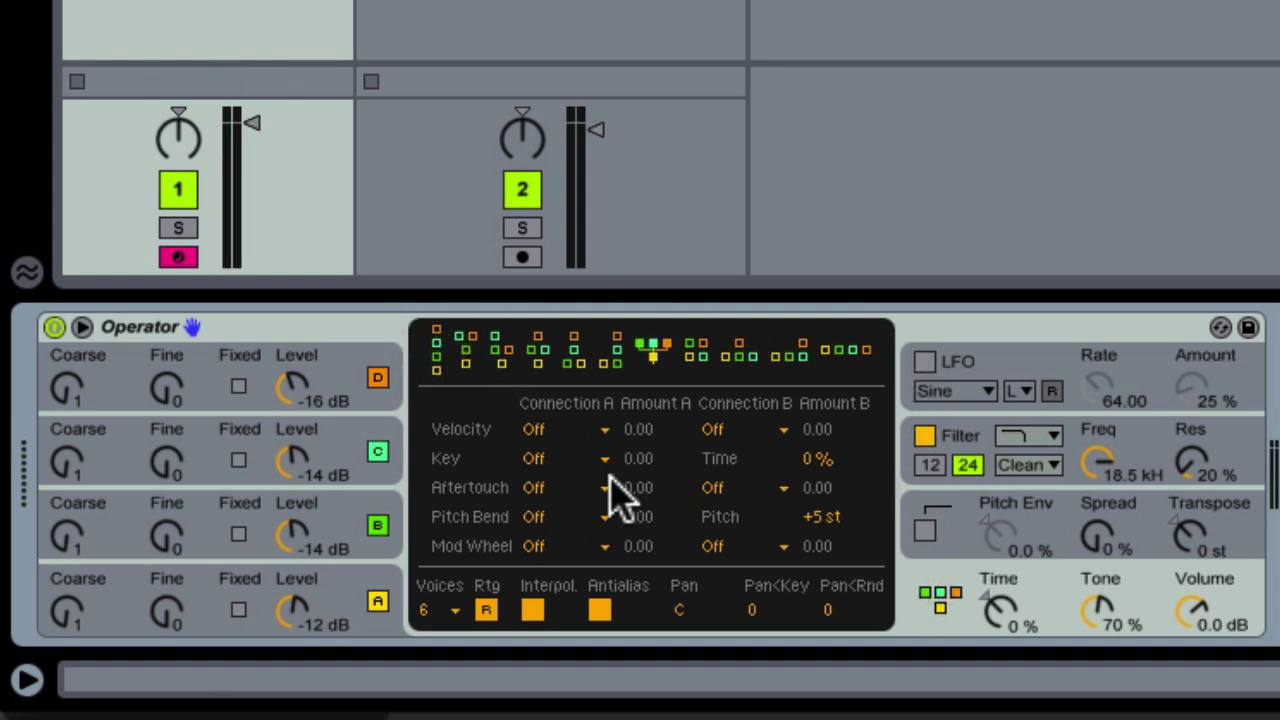
click(653, 355)
Inspect operators B, C and D, ending on oscillator A's envelope and settings
click(403, 522)
click(403, 471)
click(406, 386)
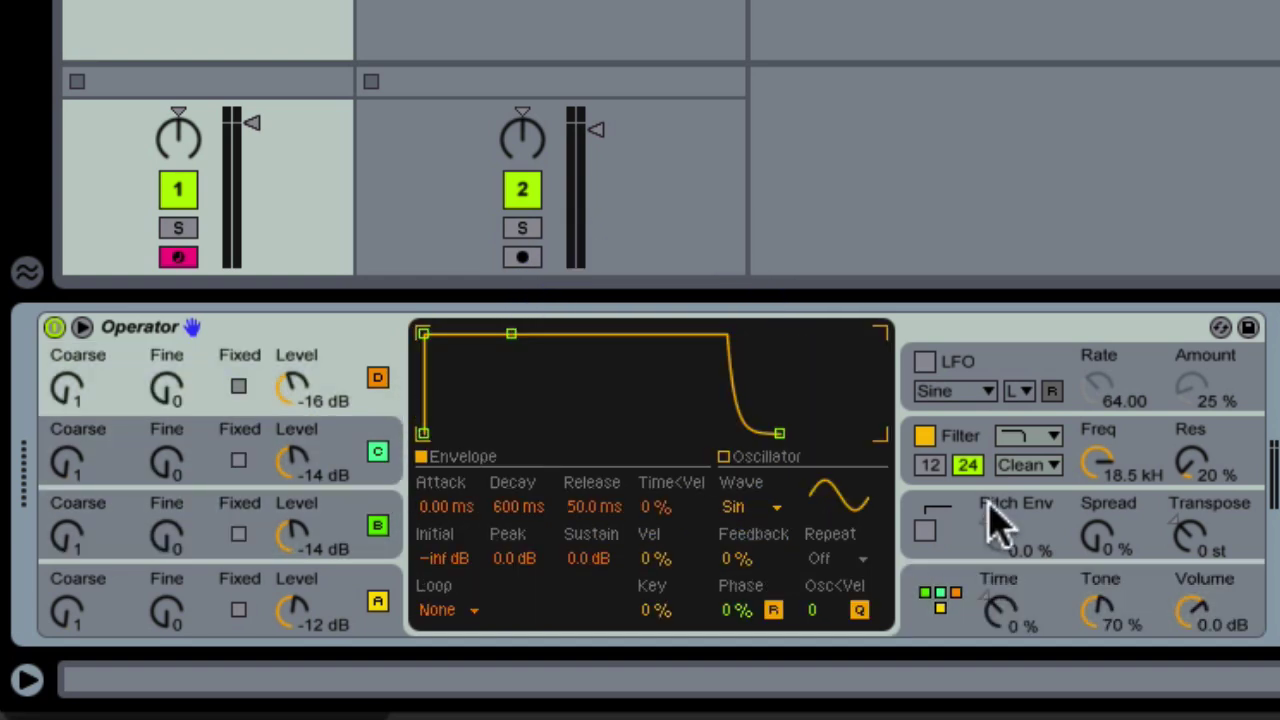
click(385, 622)
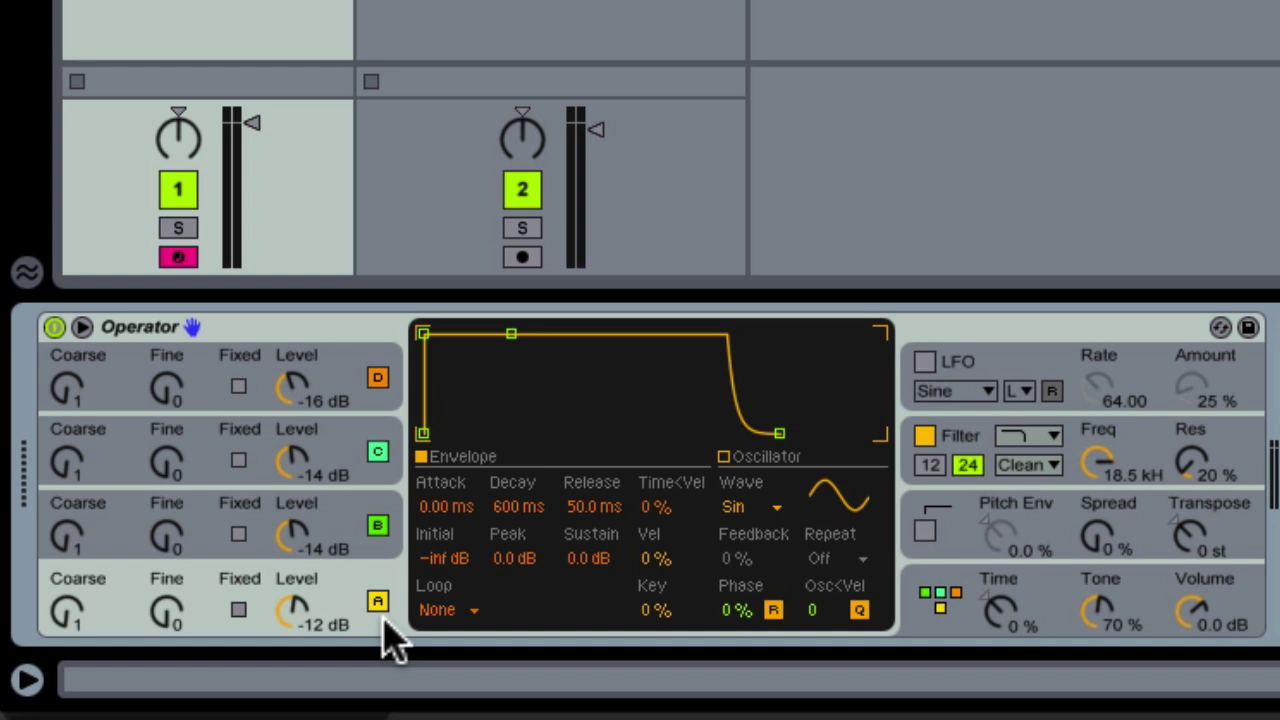
Group Operator into an Instrument Rack and reveal its eight macro knobs
click(345, 326)
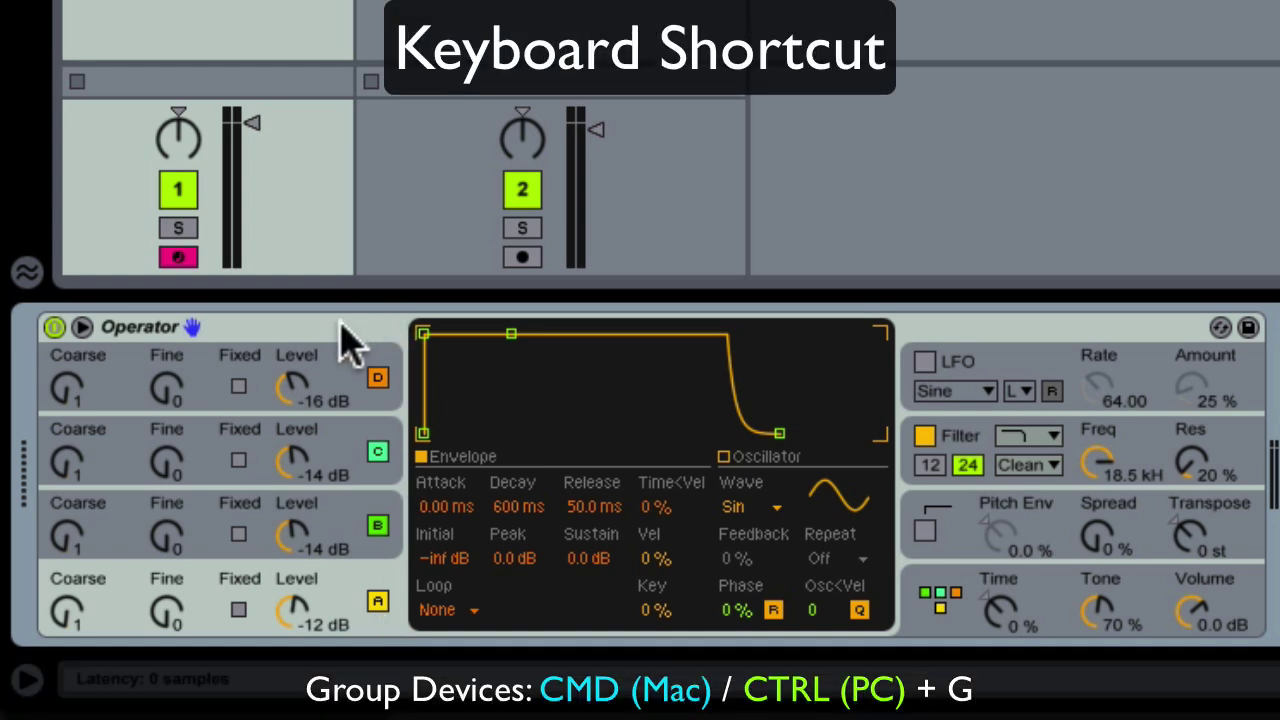
right_click(340, 324)
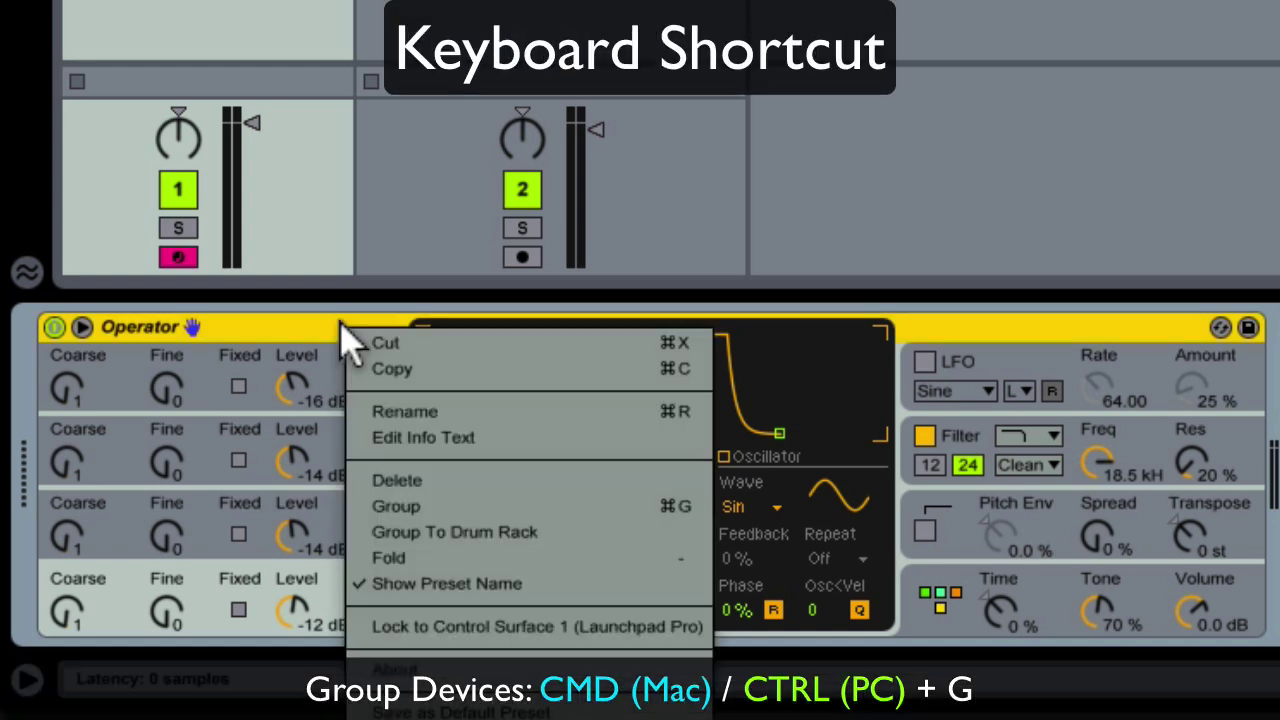
click(400, 508)
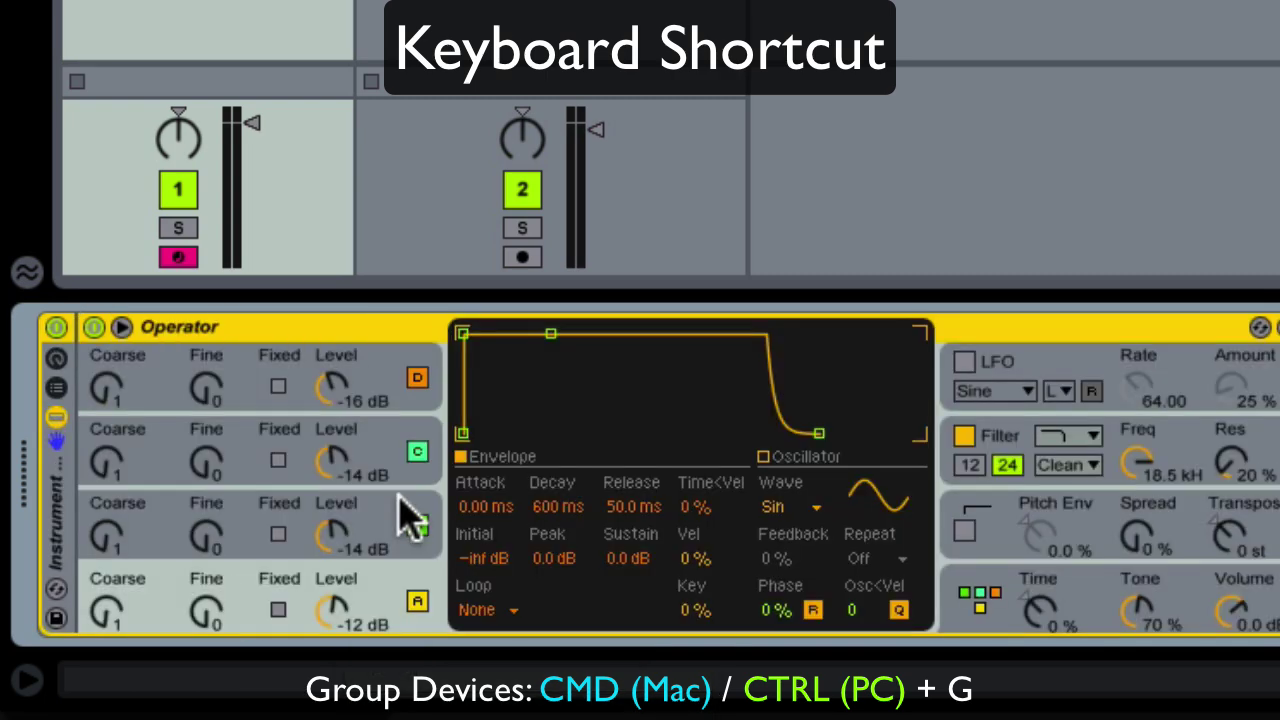
key(ctrl+g)
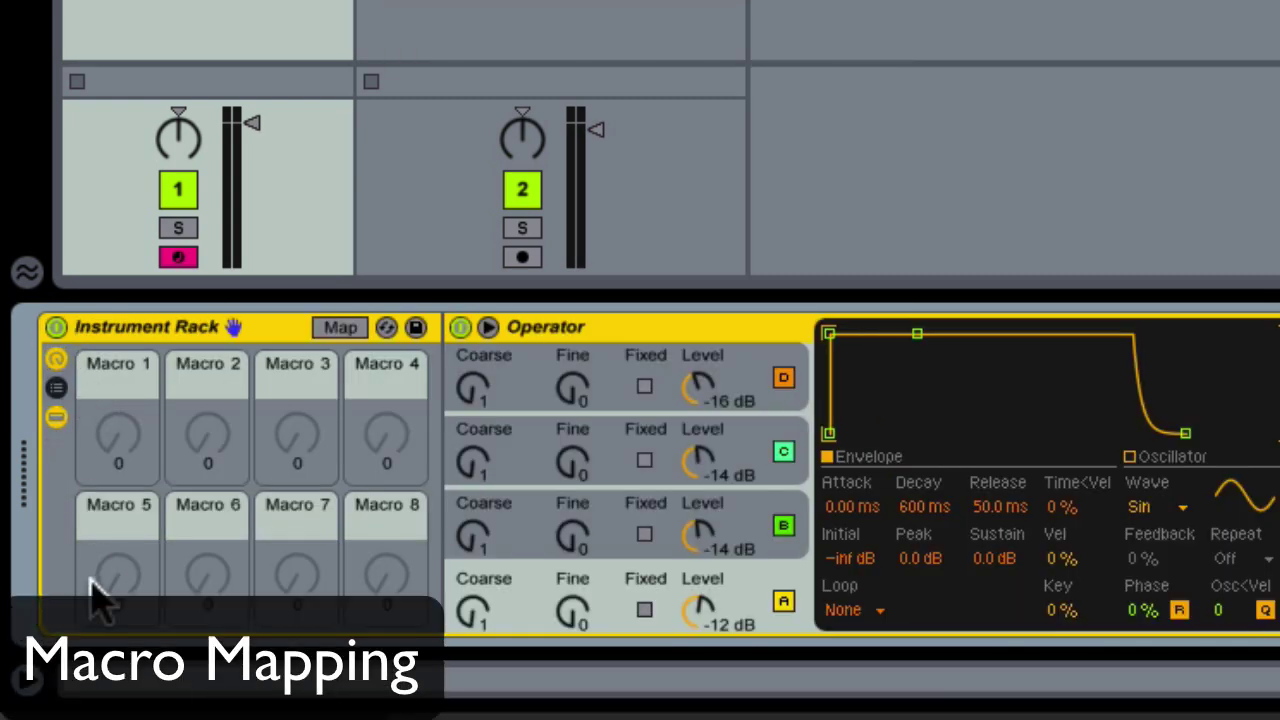
Turn off oscillators C and D, and map B's Coarse to an orange Macro 1
click(783, 451)
click(783, 377)
click(800, 525)
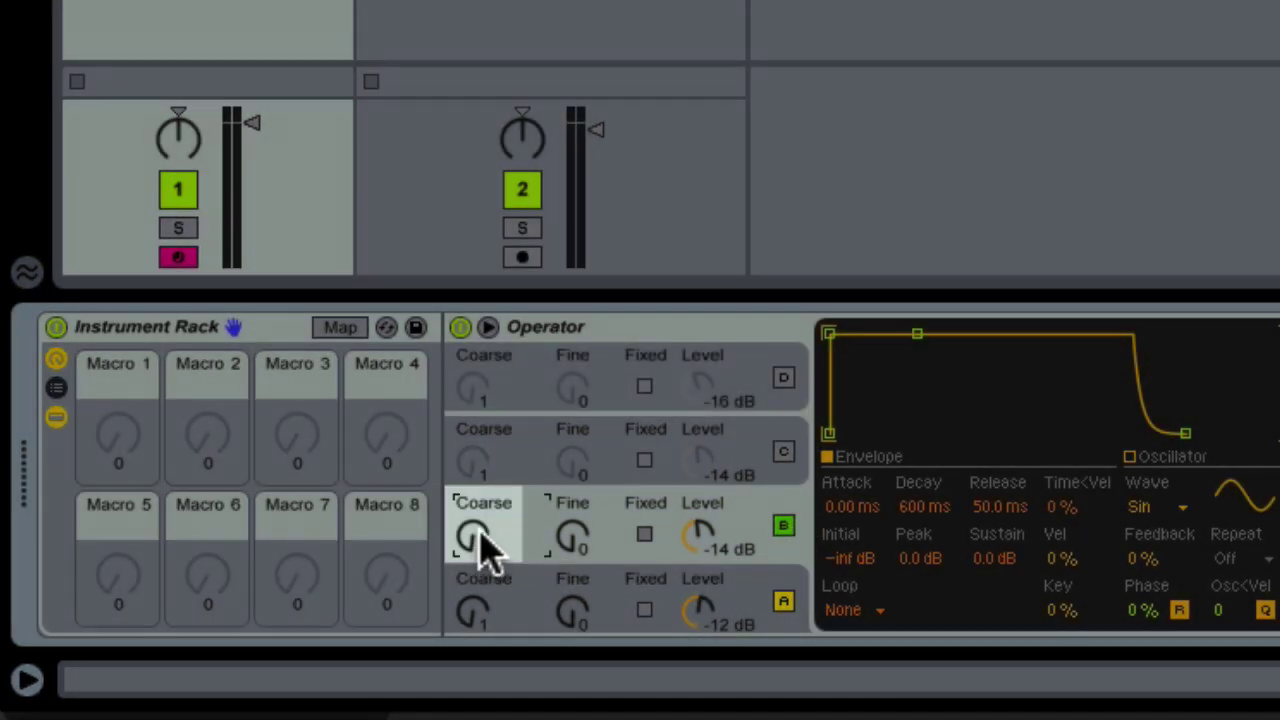
right_click(482, 545)
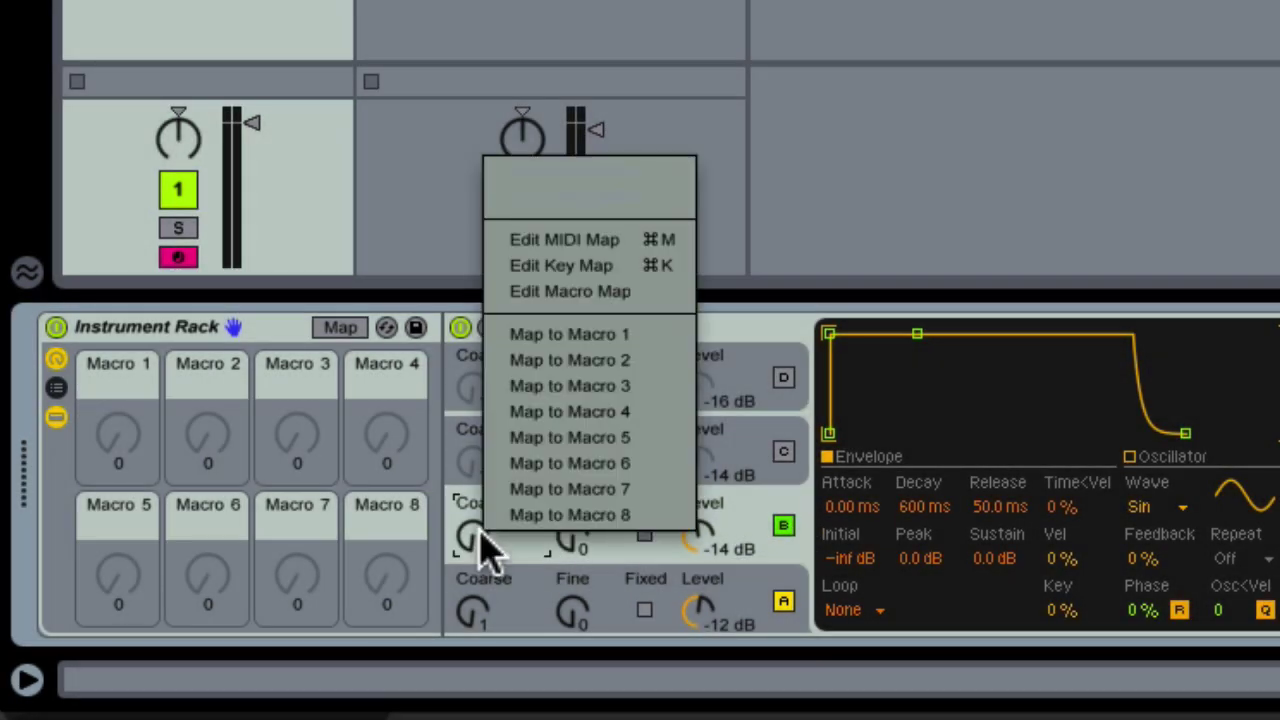
click(521, 338)
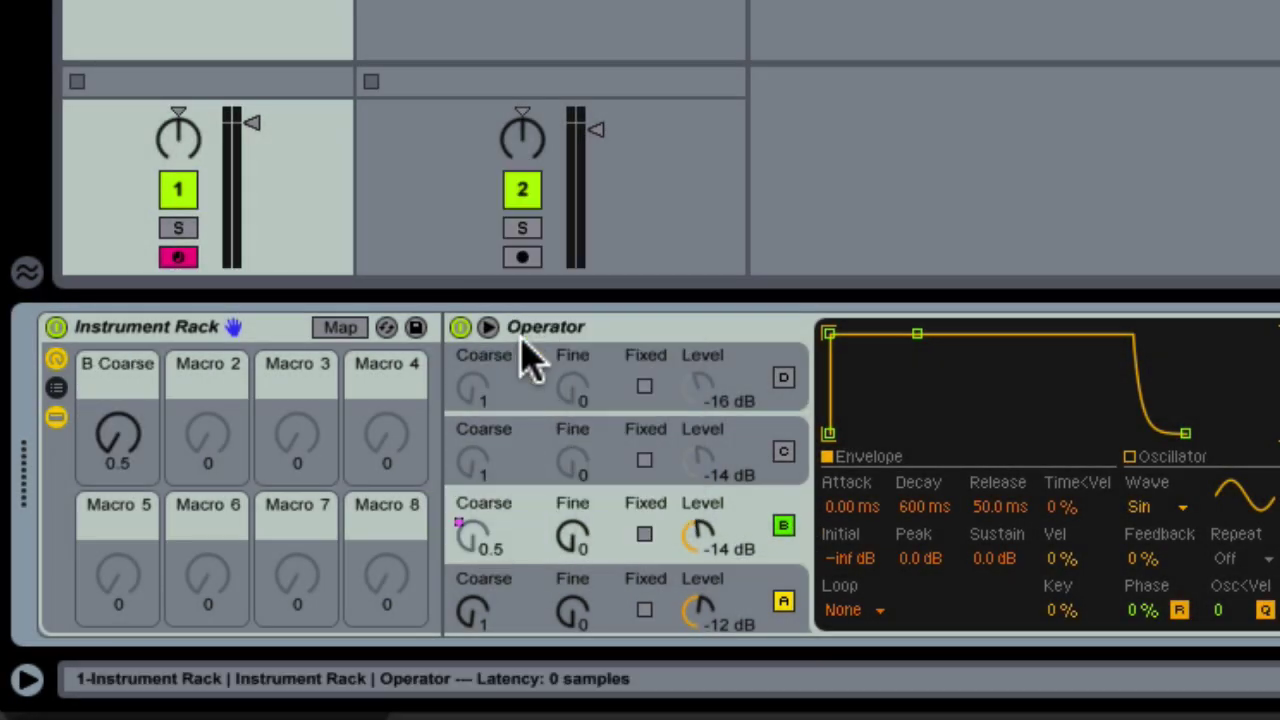
right_click(112, 400)
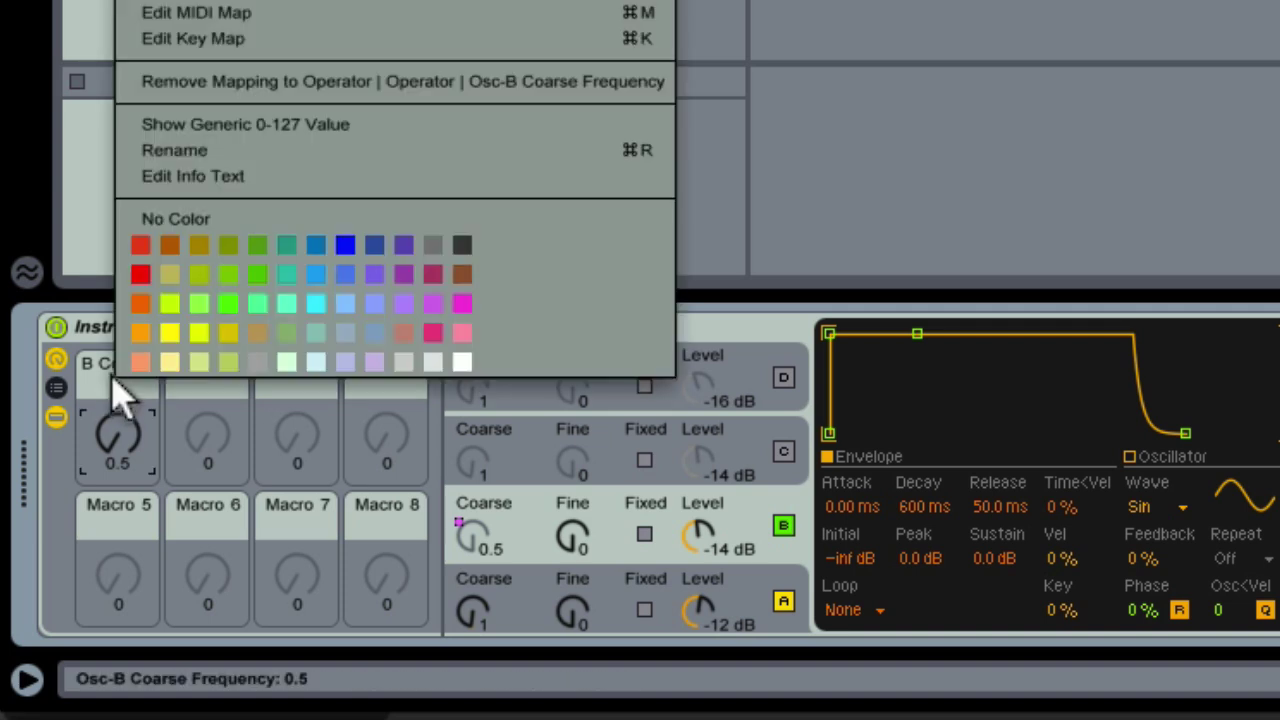
click(140, 303)
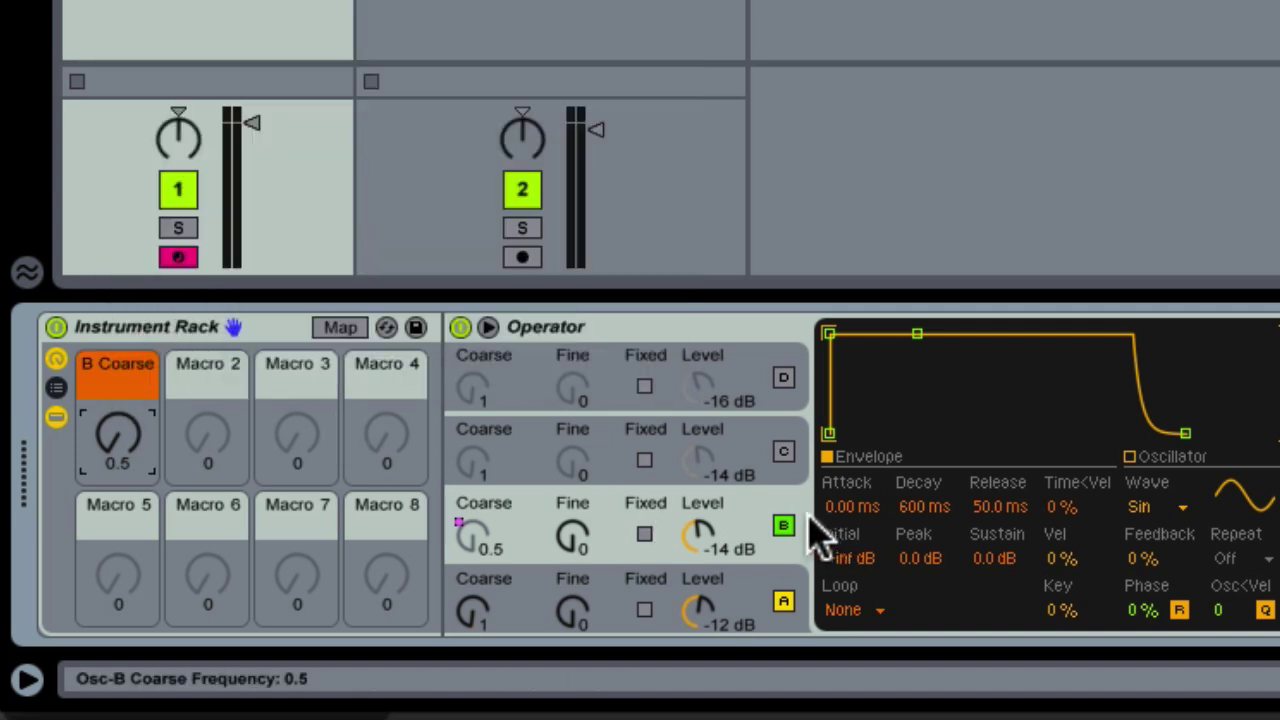
Map B's Decay to an orange Macro 2 'Be Decay' and drop B's Sustain to -inf dB
right_click(924, 507)
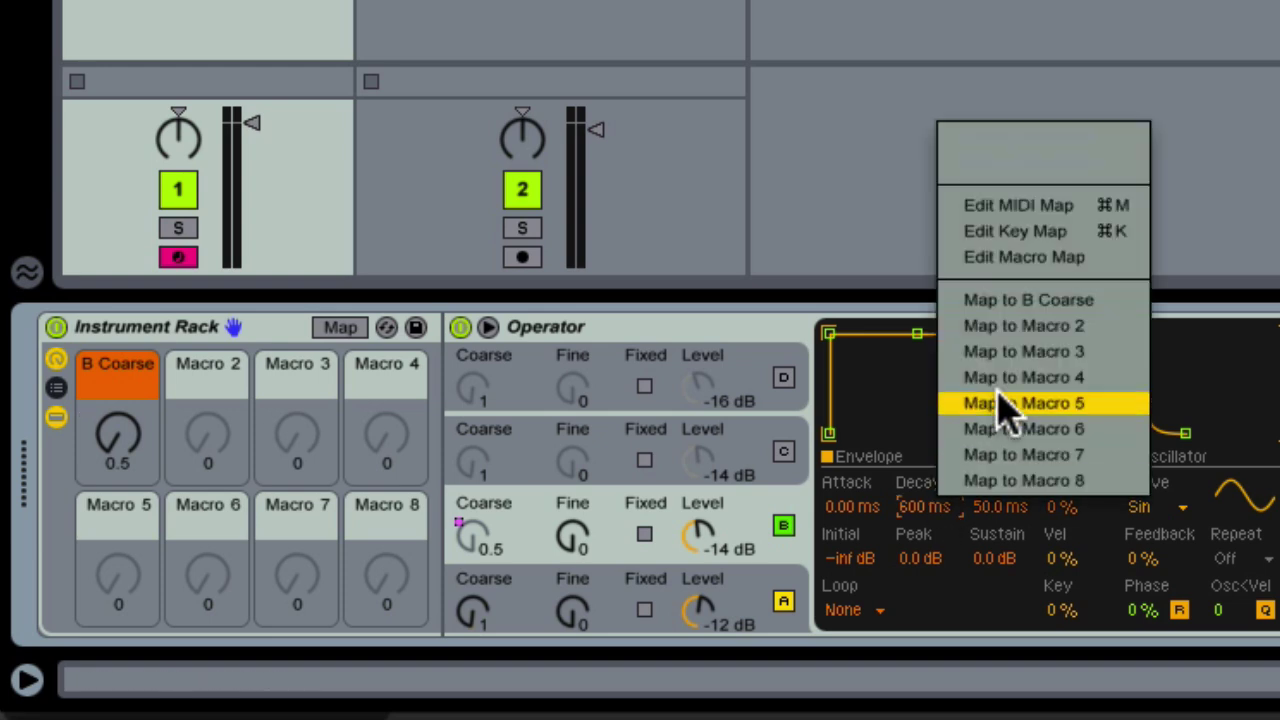
click(1006, 323)
right_click(204, 378)
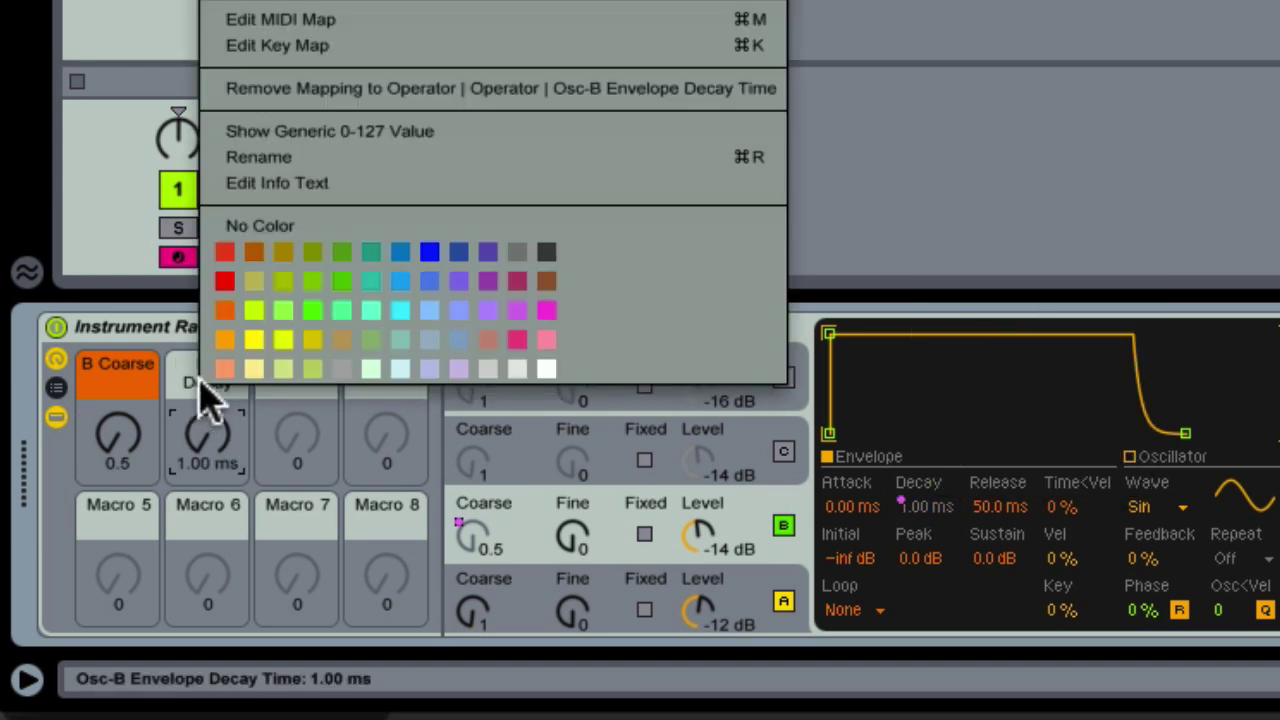
click(224, 312)
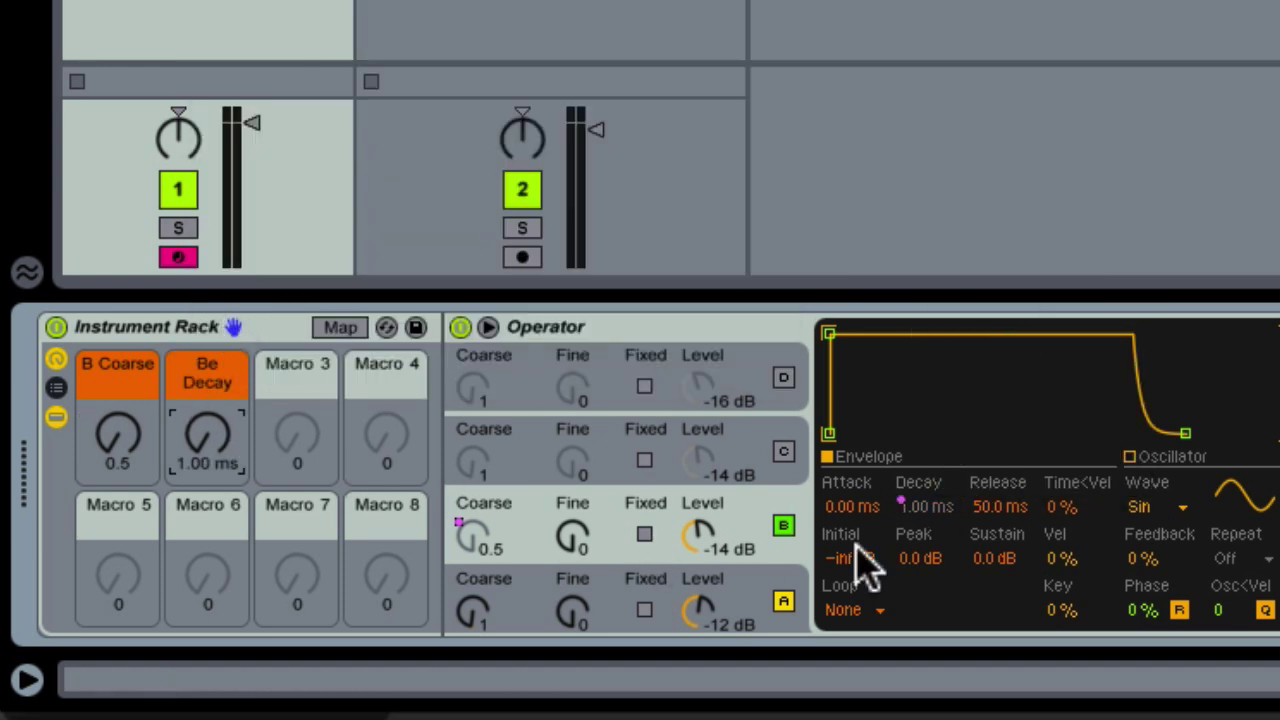
drag(994, 558, 994, 650)
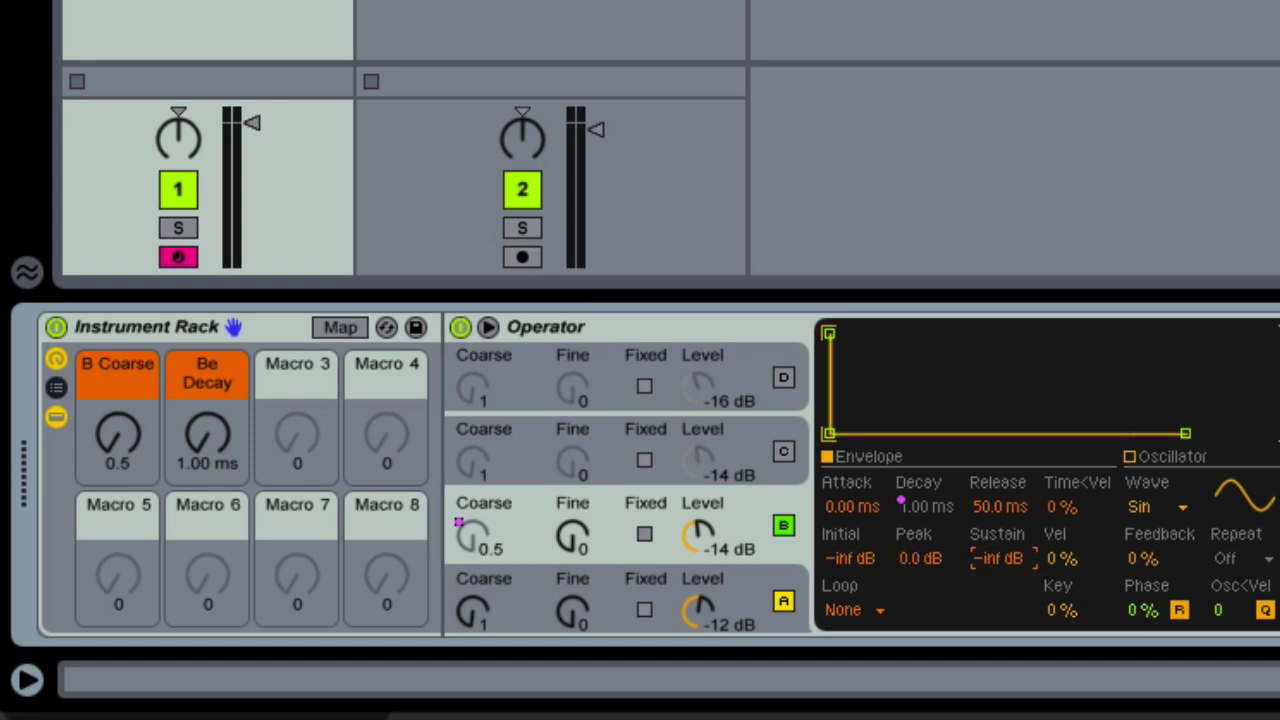
During playback set B Coarse to 3 and Be Decay to 304 ms, then re-enable oscillator C
key(a)
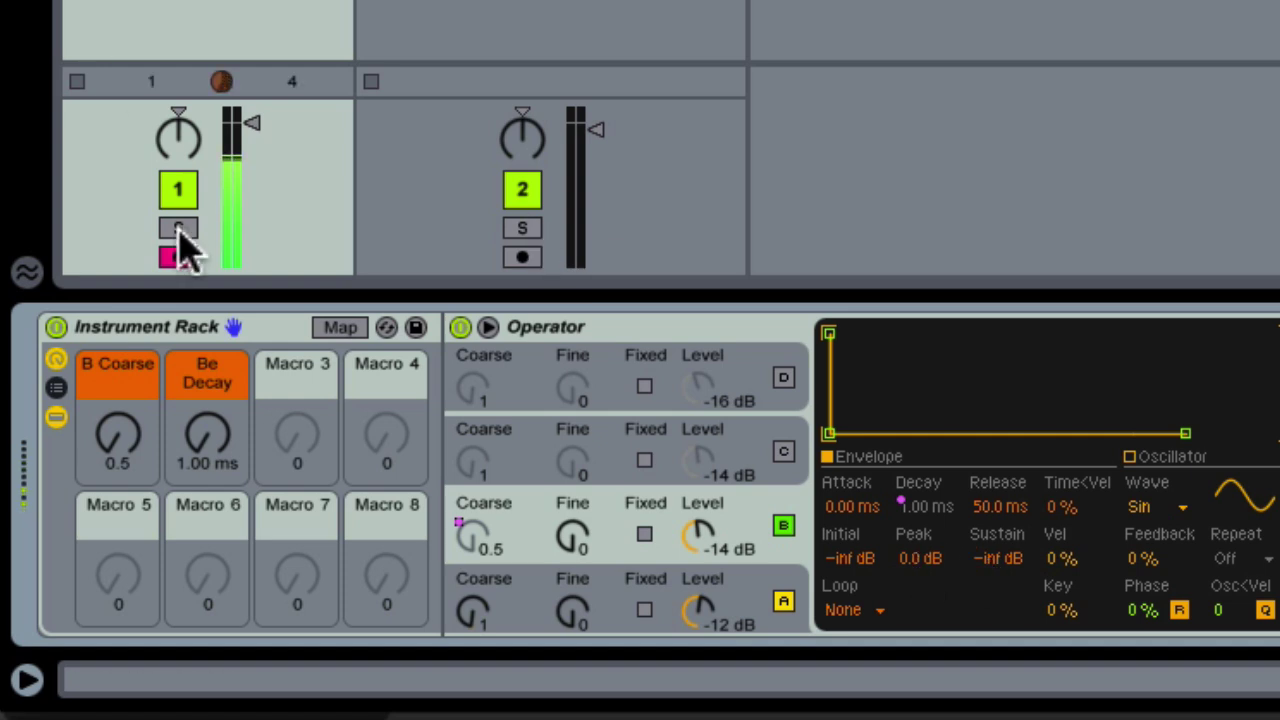
click(220, 434)
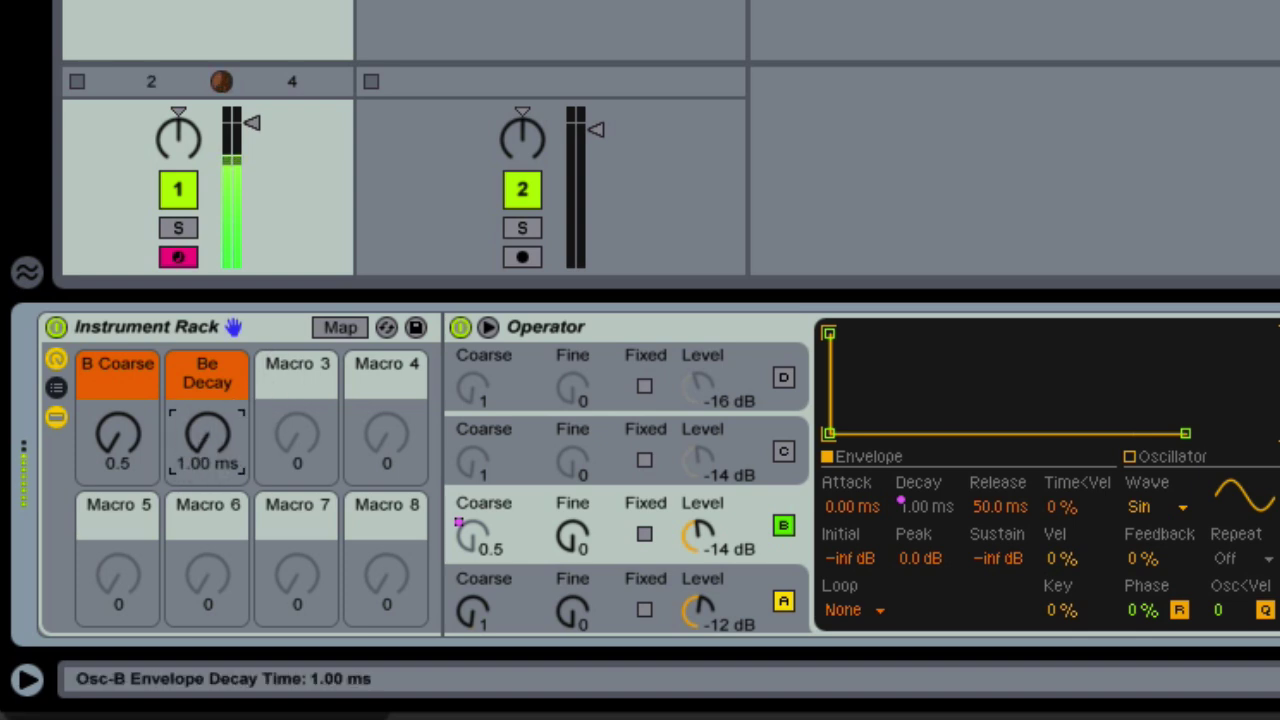
scroll(210, 440, up, 10)
click(126, 443)
drag(126, 443, 126, 415)
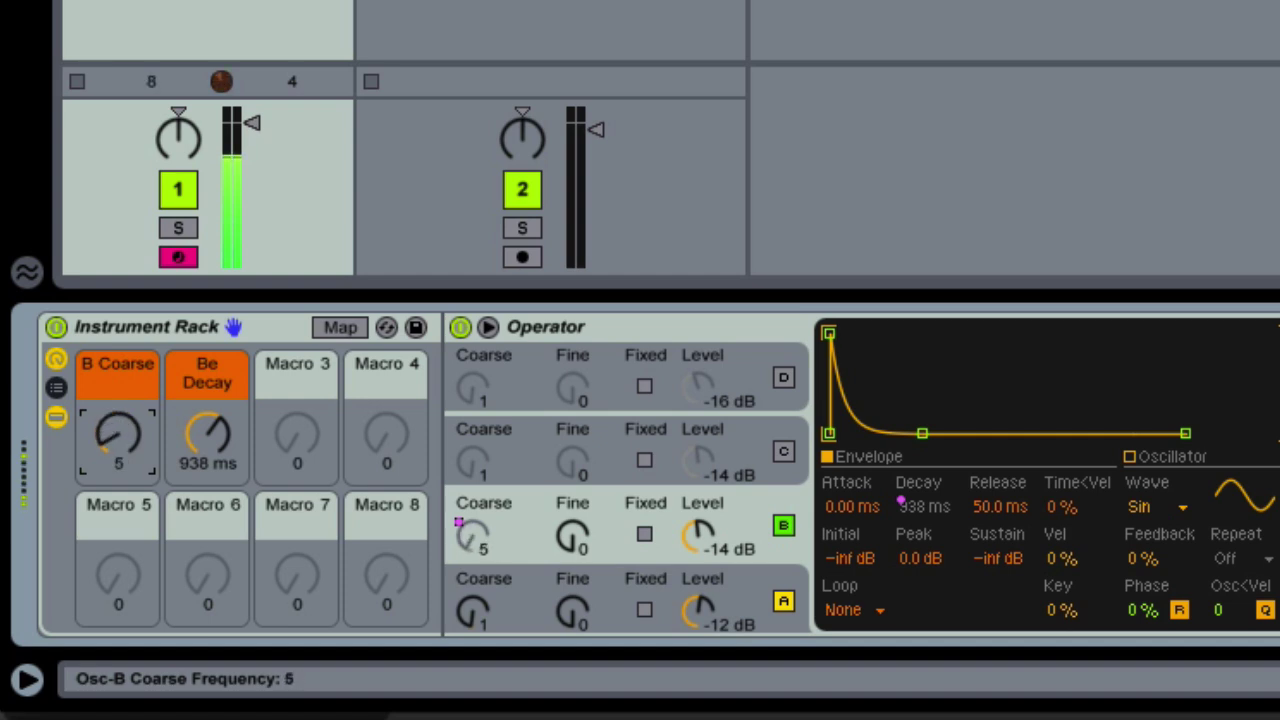
drag(194, 457, 194, 500)
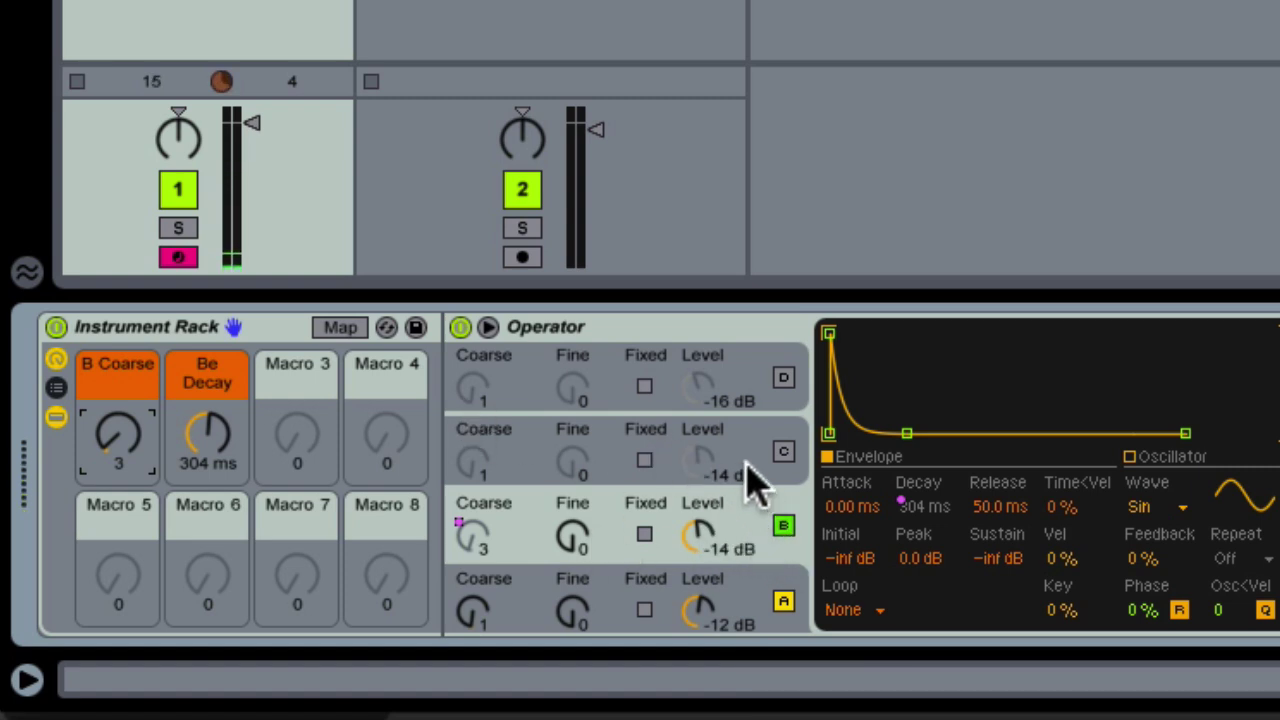
click(782, 453)
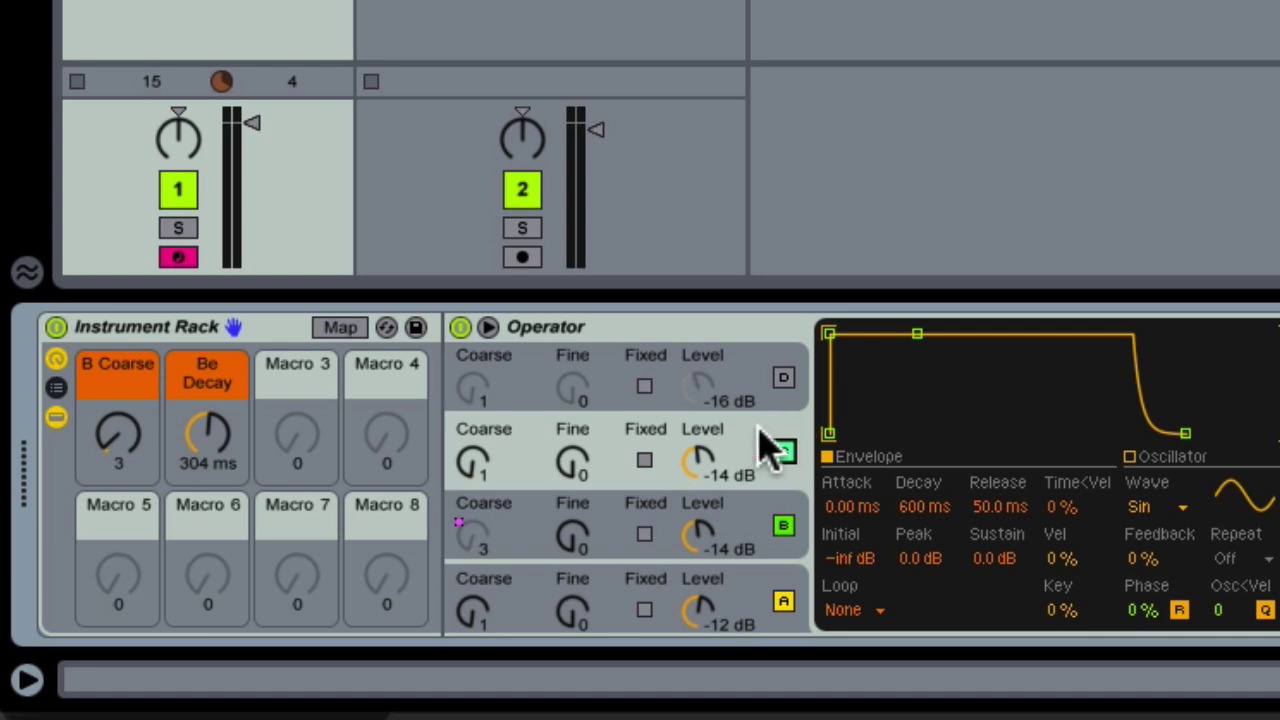
Map oscillator C's Coarse to Macro 3 and Decay to Macro 4, both coloured olive
right_click(473, 462)
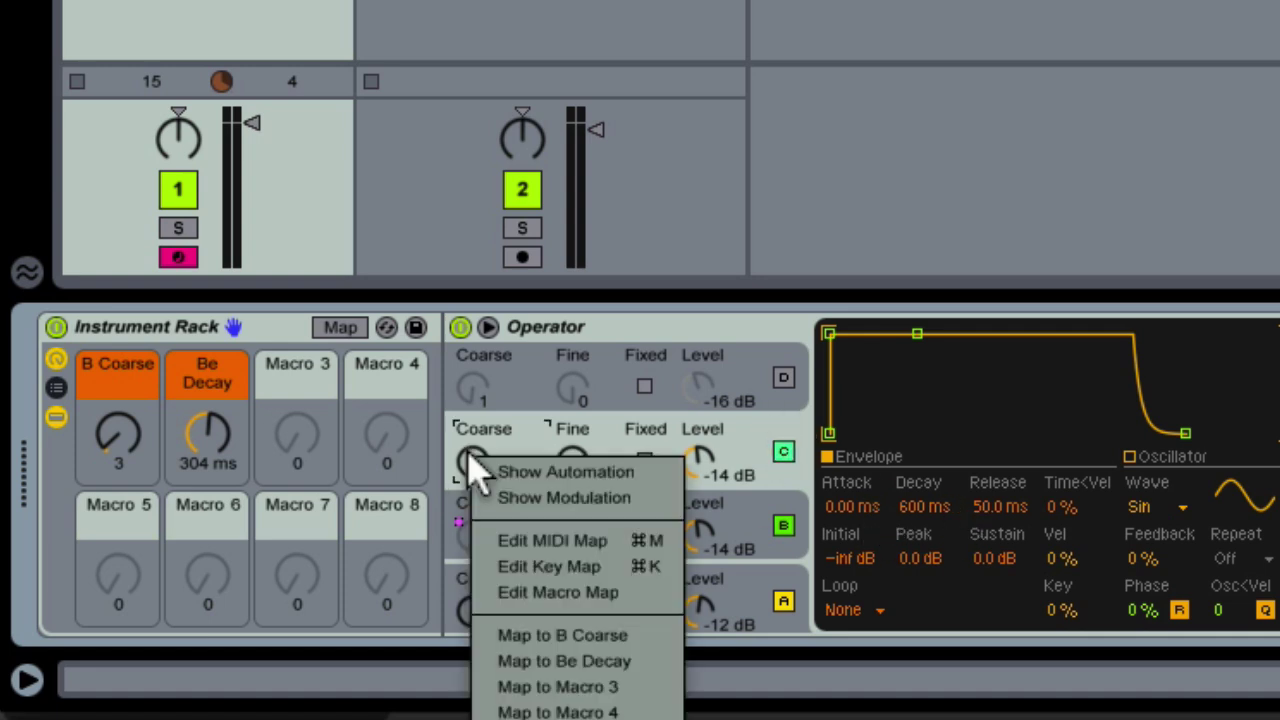
click(550, 687)
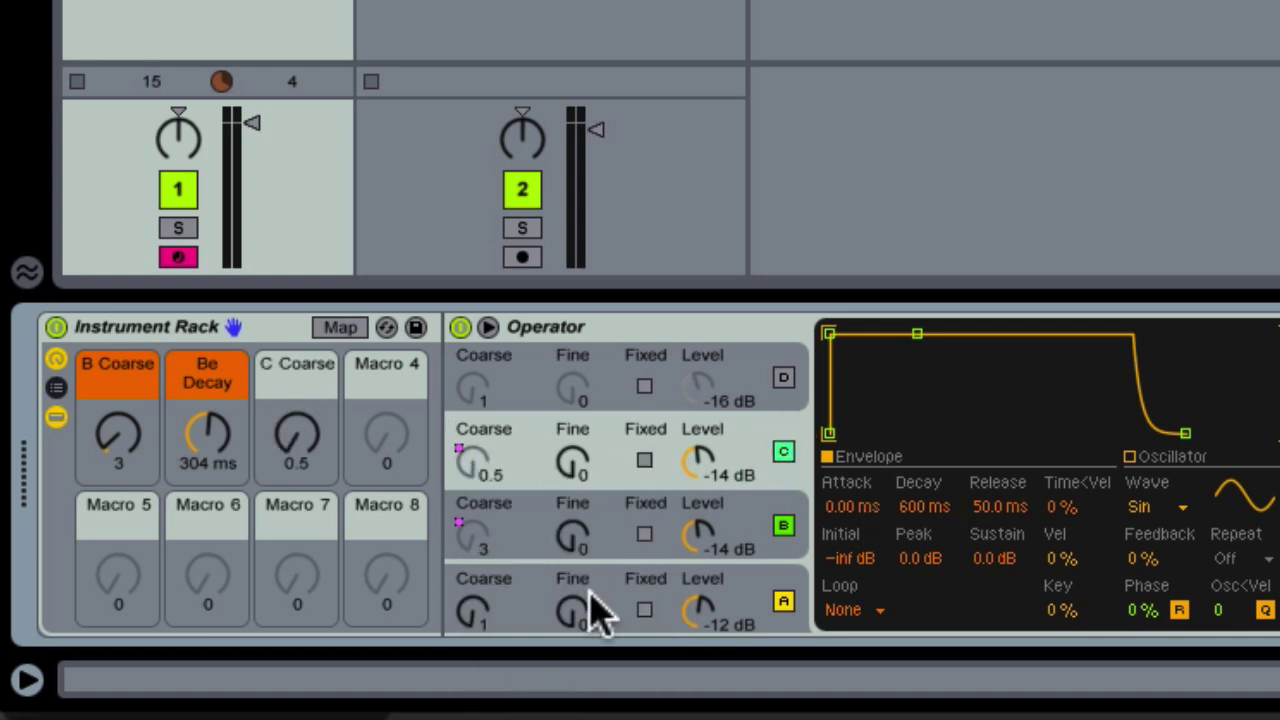
right_click(938, 505)
click(978, 384)
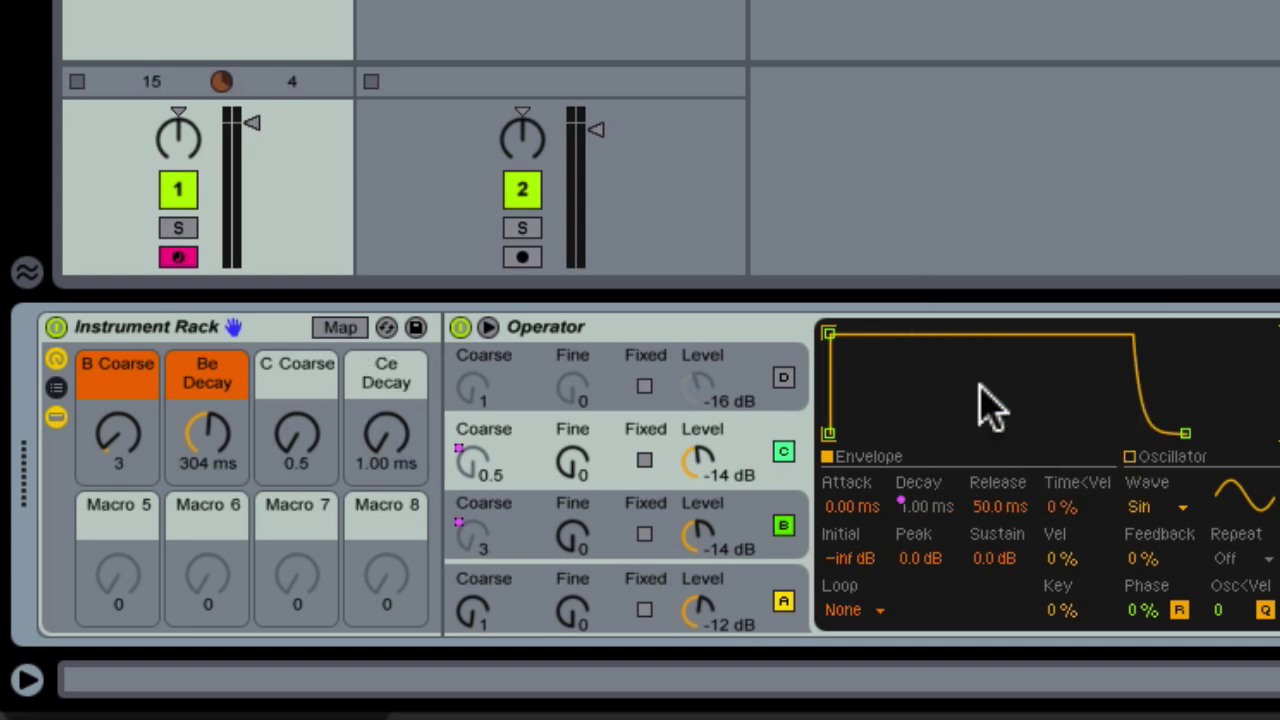
right_click(300, 366)
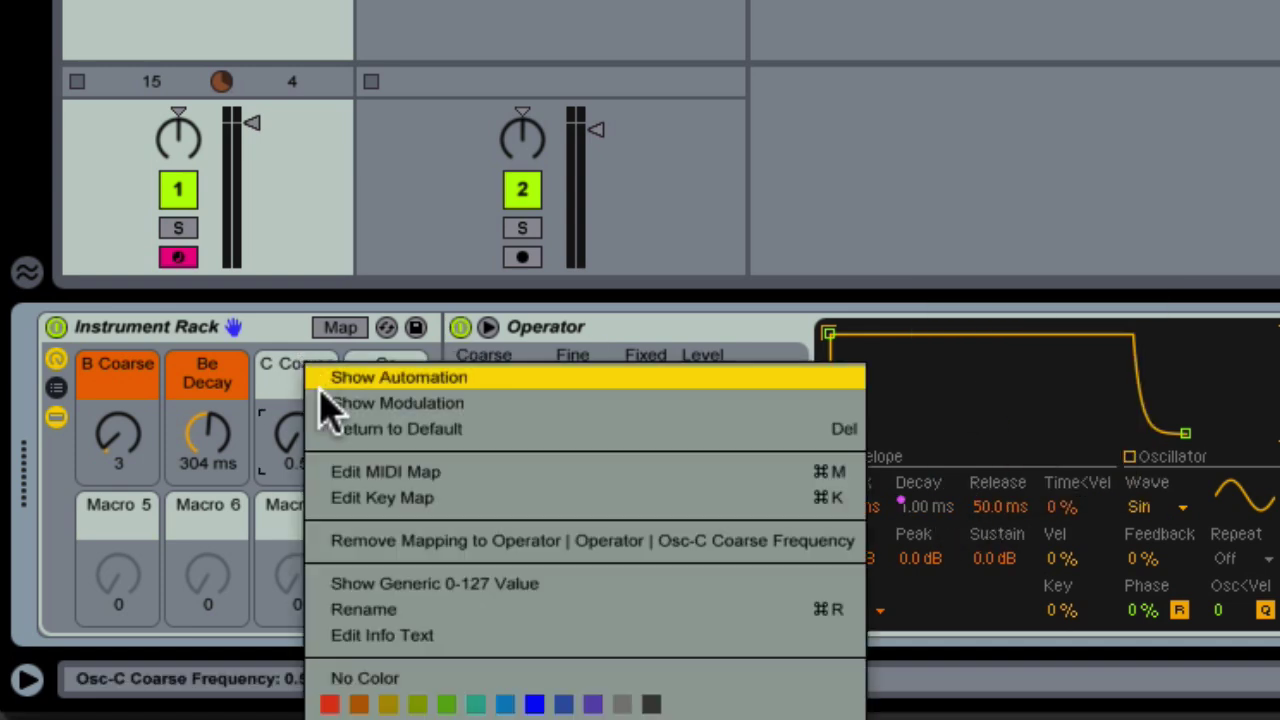
click(417, 704)
right_click(363, 394)
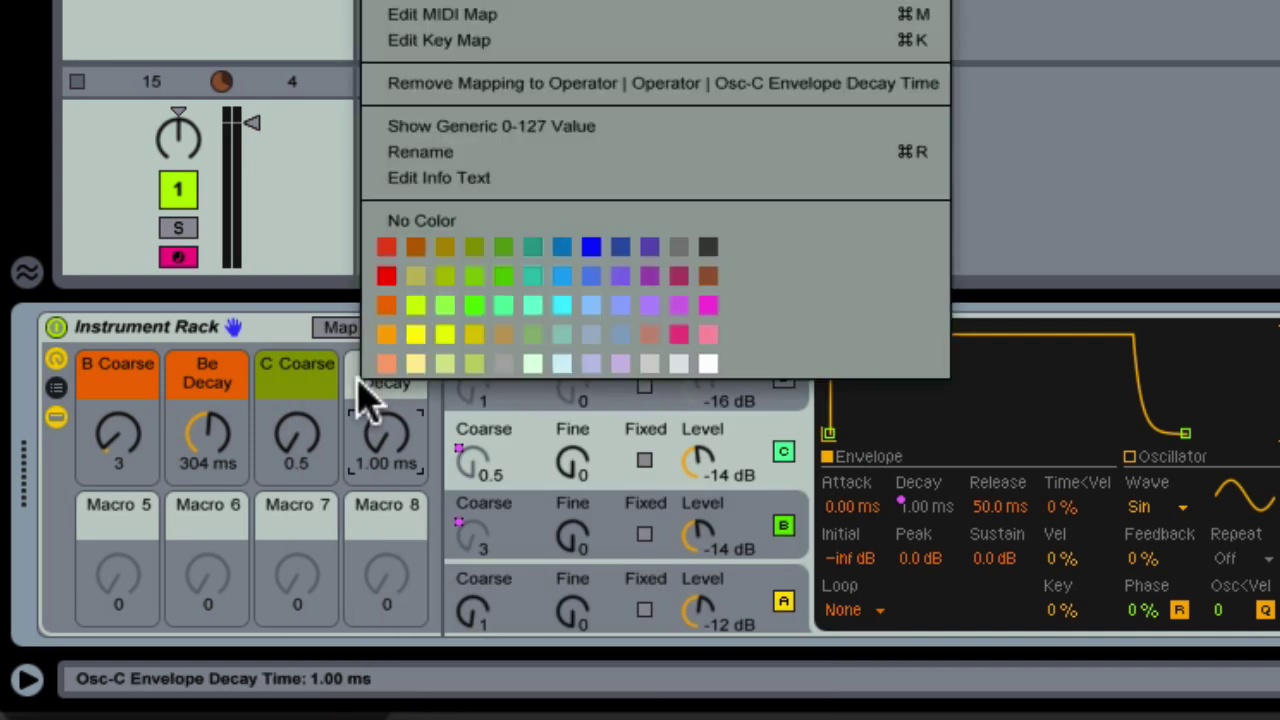
click(474, 248)
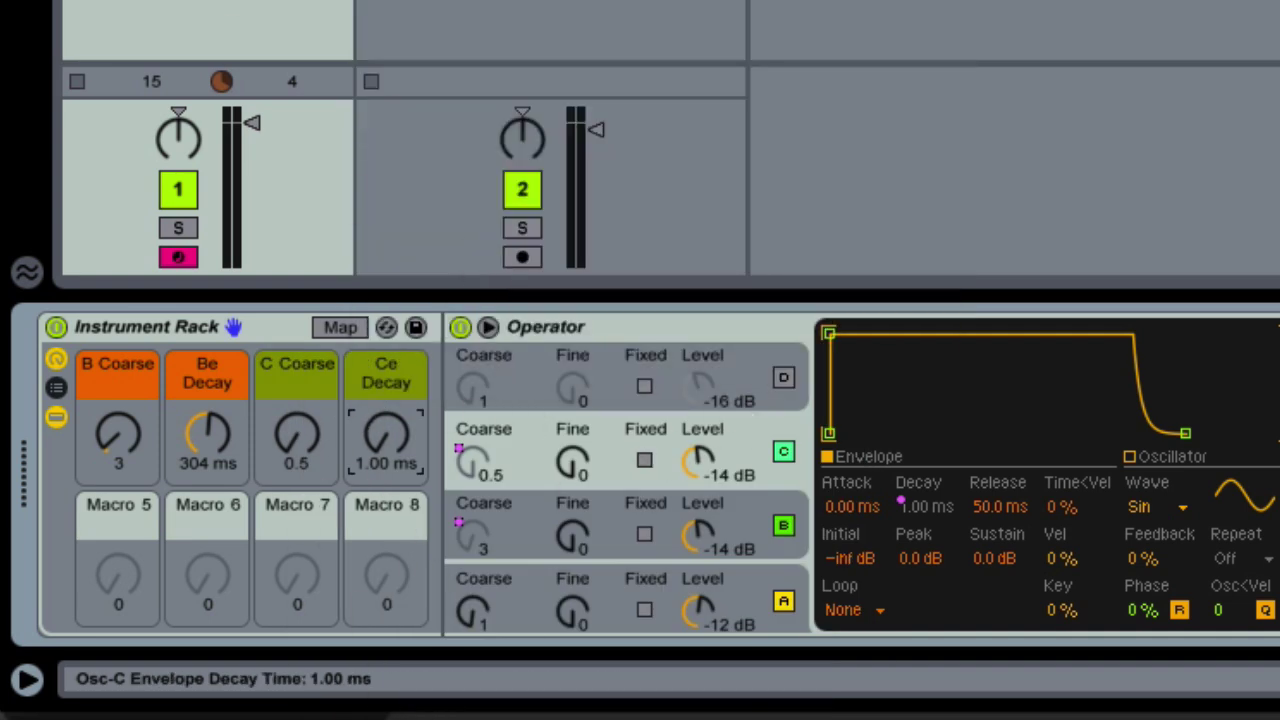
Set Ce Decay to 256 ms, C's Sustain to -inf dB and C Coarse to 5
drag(383, 434, 383, 395)
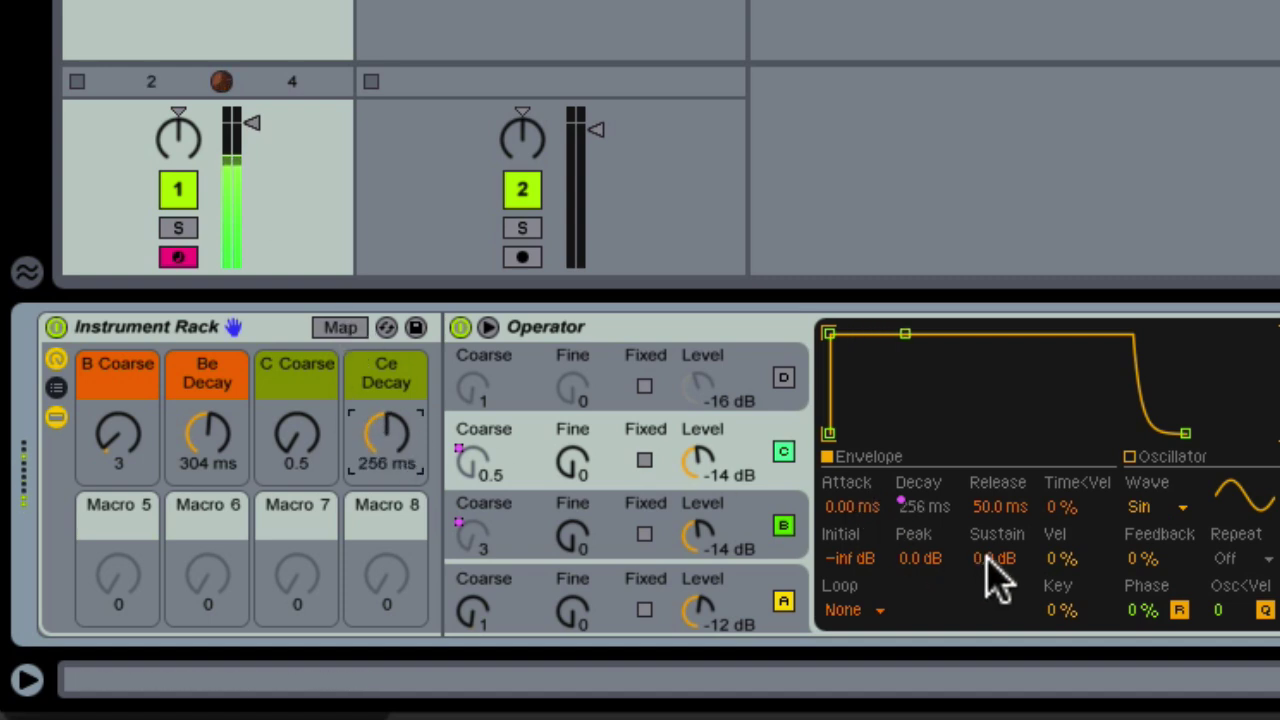
drag(988, 563, 988, 610)
drag(294, 437, 294, 420)
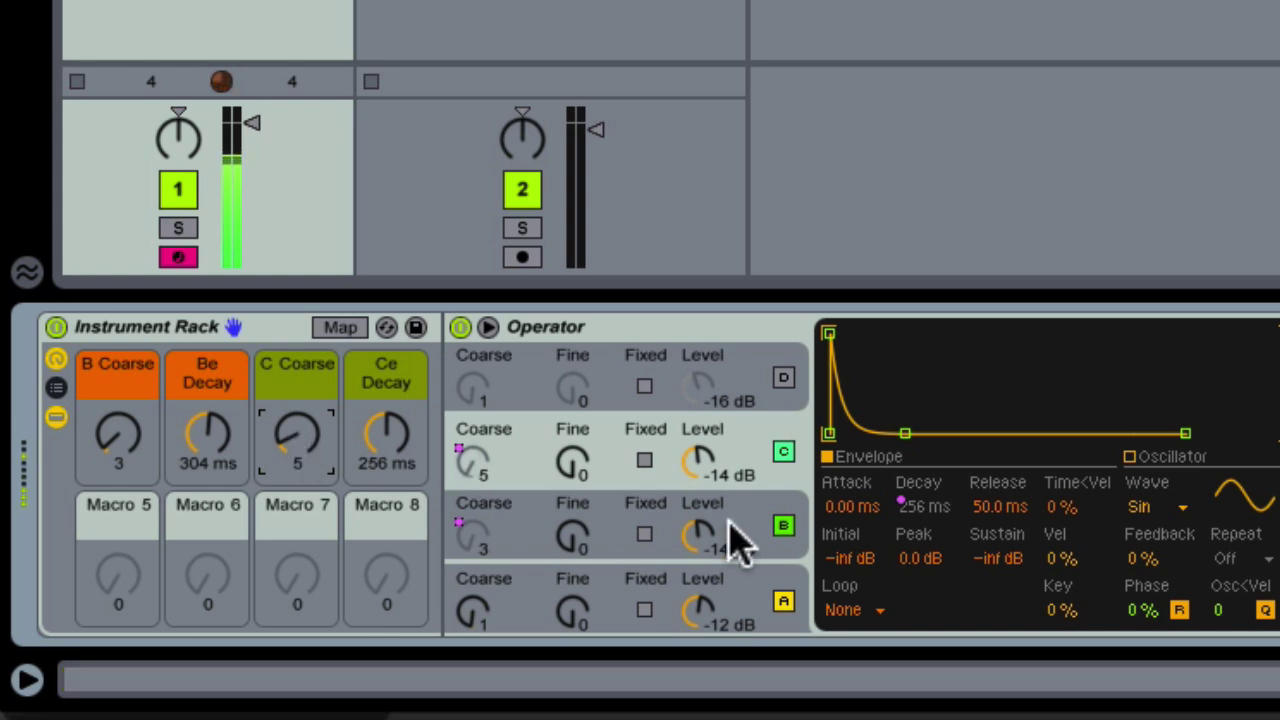
Re-enable oscillator D, map its Coarse to Macro 5 and Decay to Macro 6, Sustain -inf dB
click(755, 398)
click(784, 378)
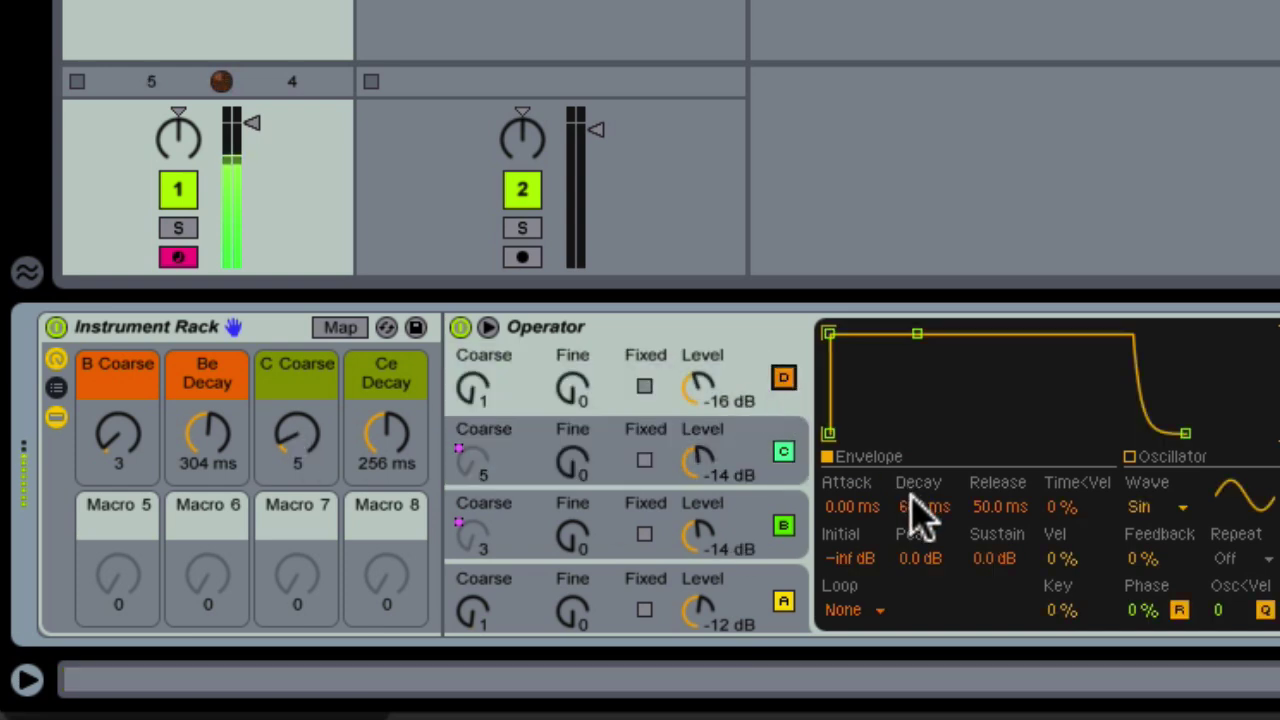
right_click(476, 392)
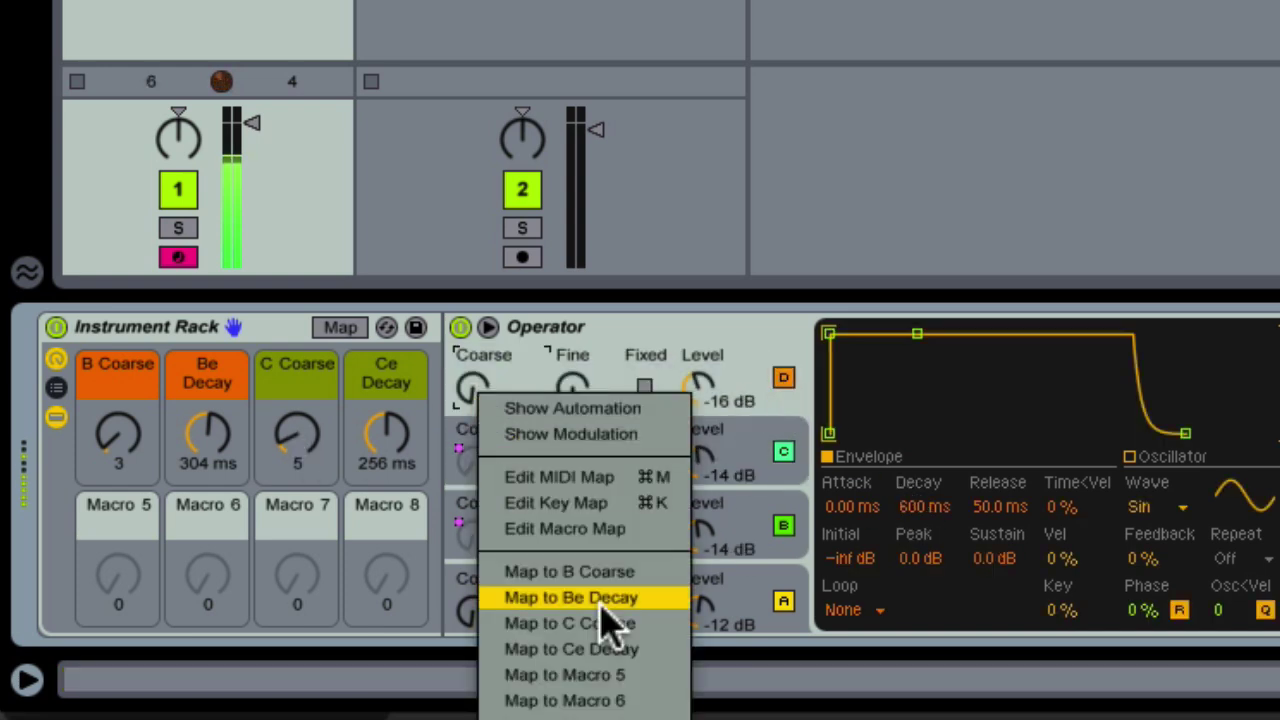
click(610, 676)
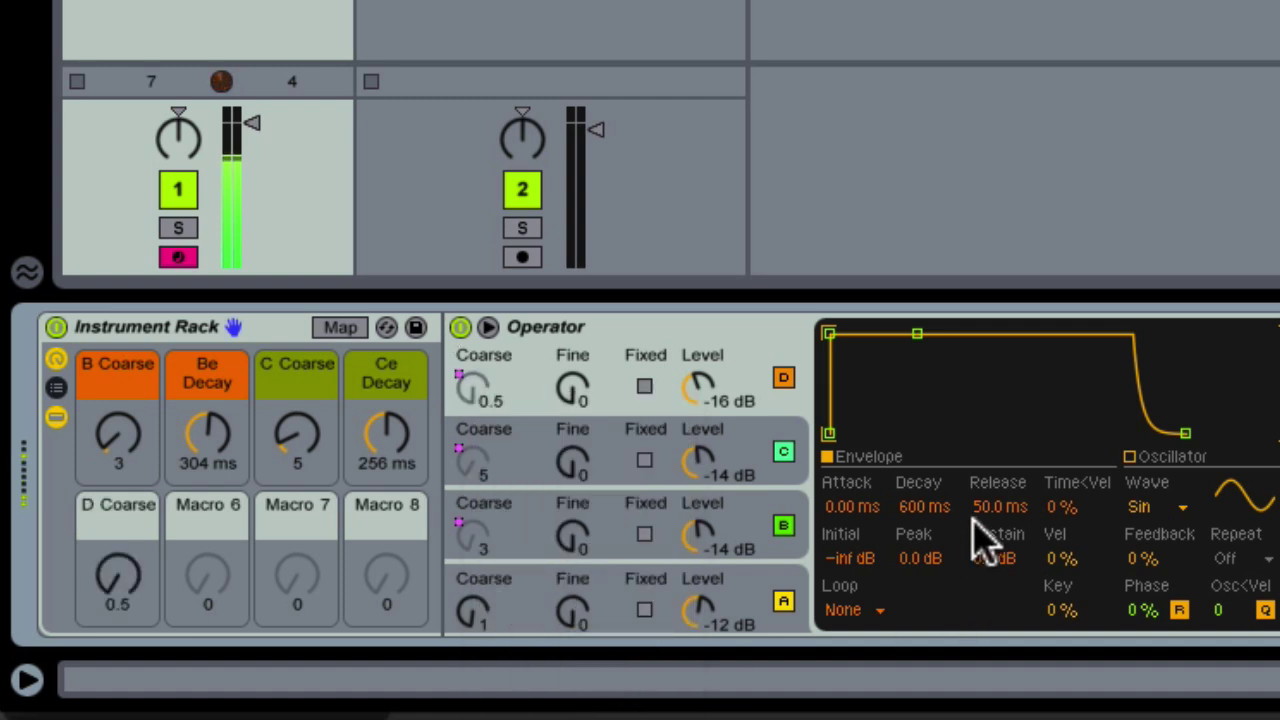
right_click(930, 522)
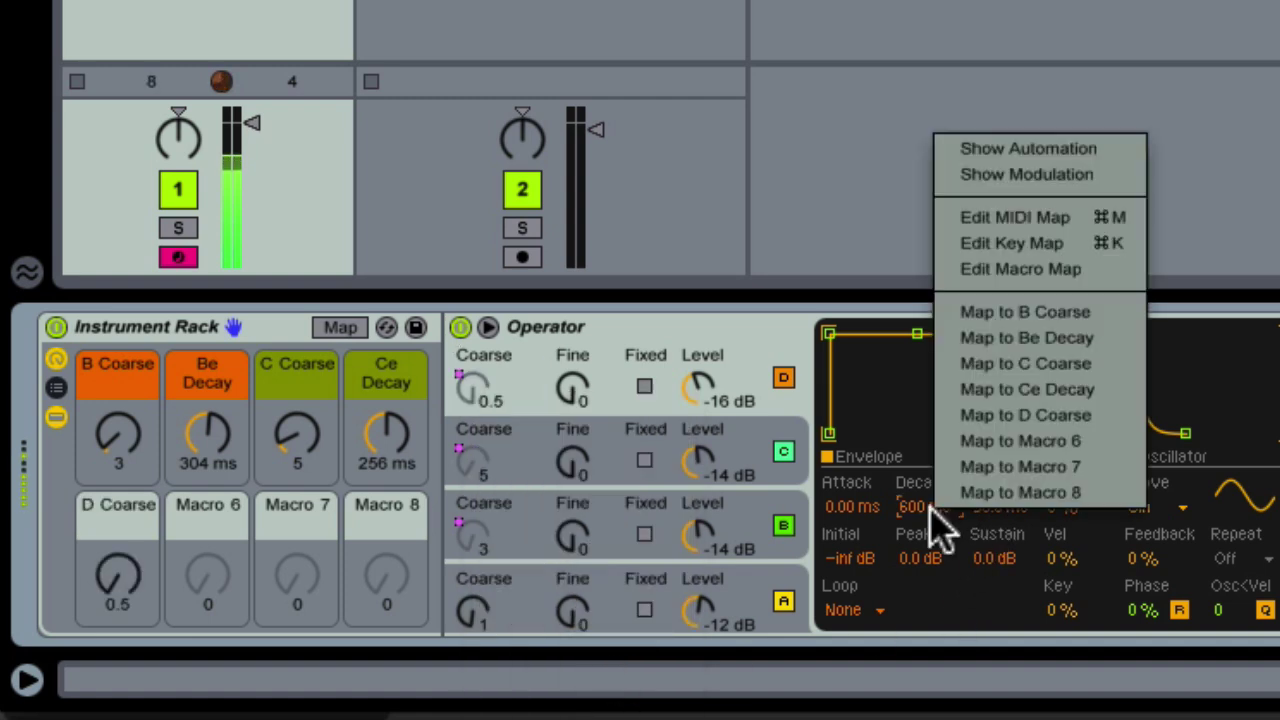
click(966, 460)
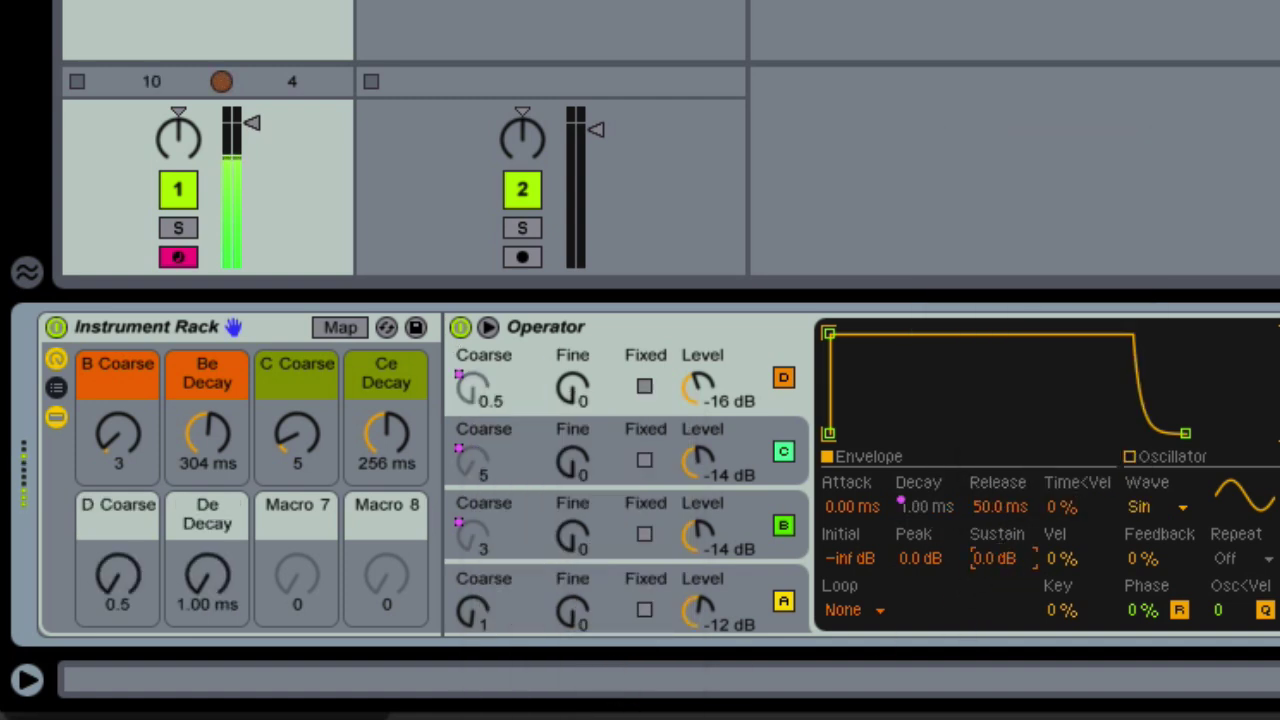
drag(995, 558, 995, 620)
Set D Coarse to 6 and De Decay to 304 ms, operators C and D to -12 dB, and adjust B's level
drag(118, 575, 118, 560)
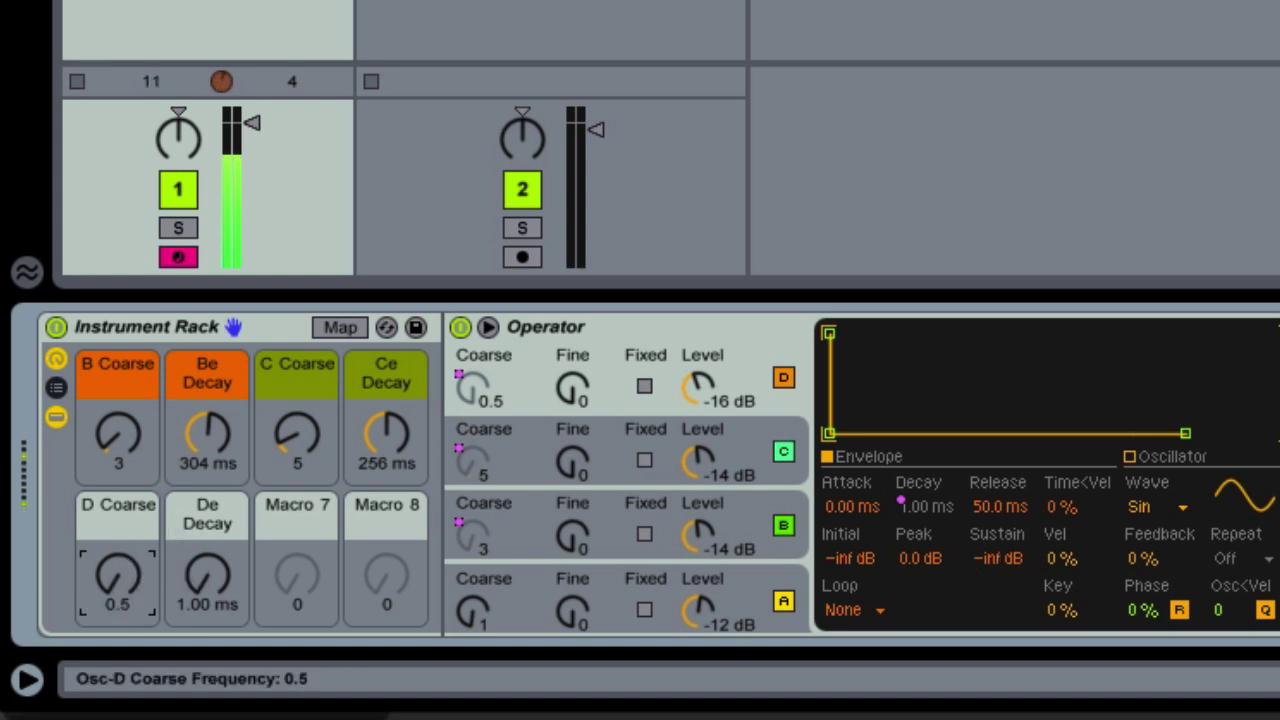
drag(206, 580, 206, 530)
drag(717, 394, 717, 388)
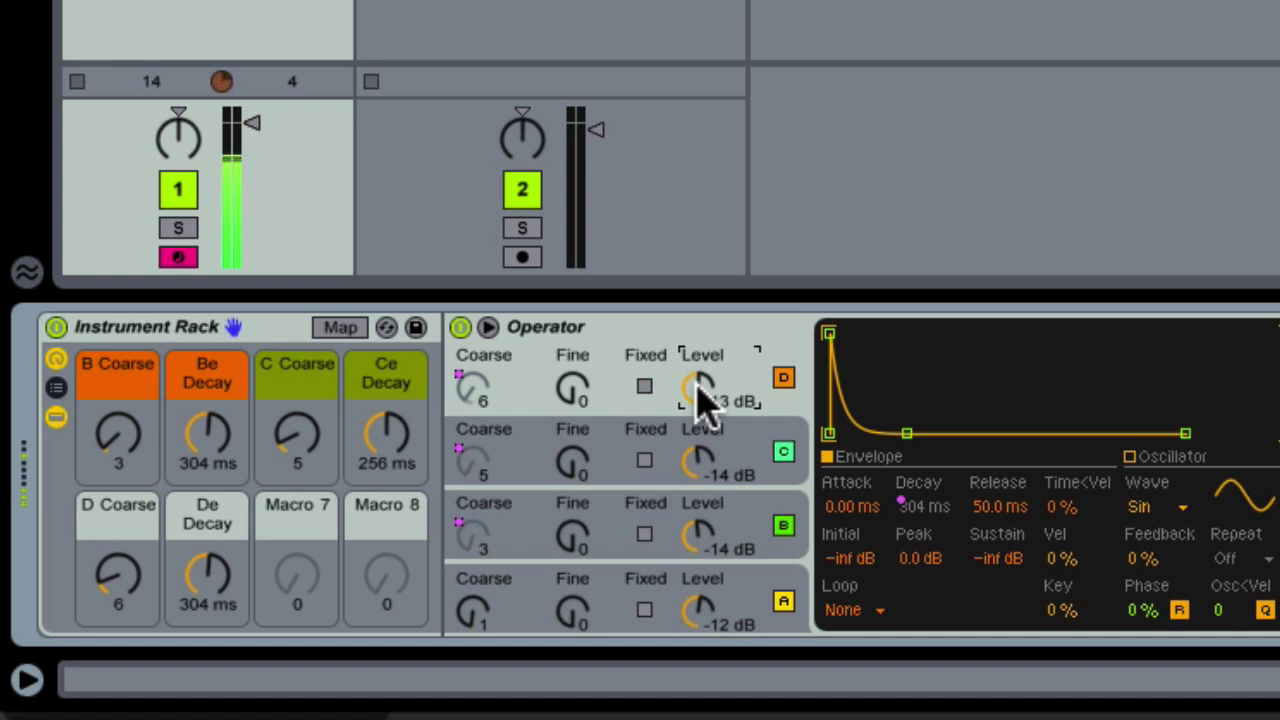
click(700, 460)
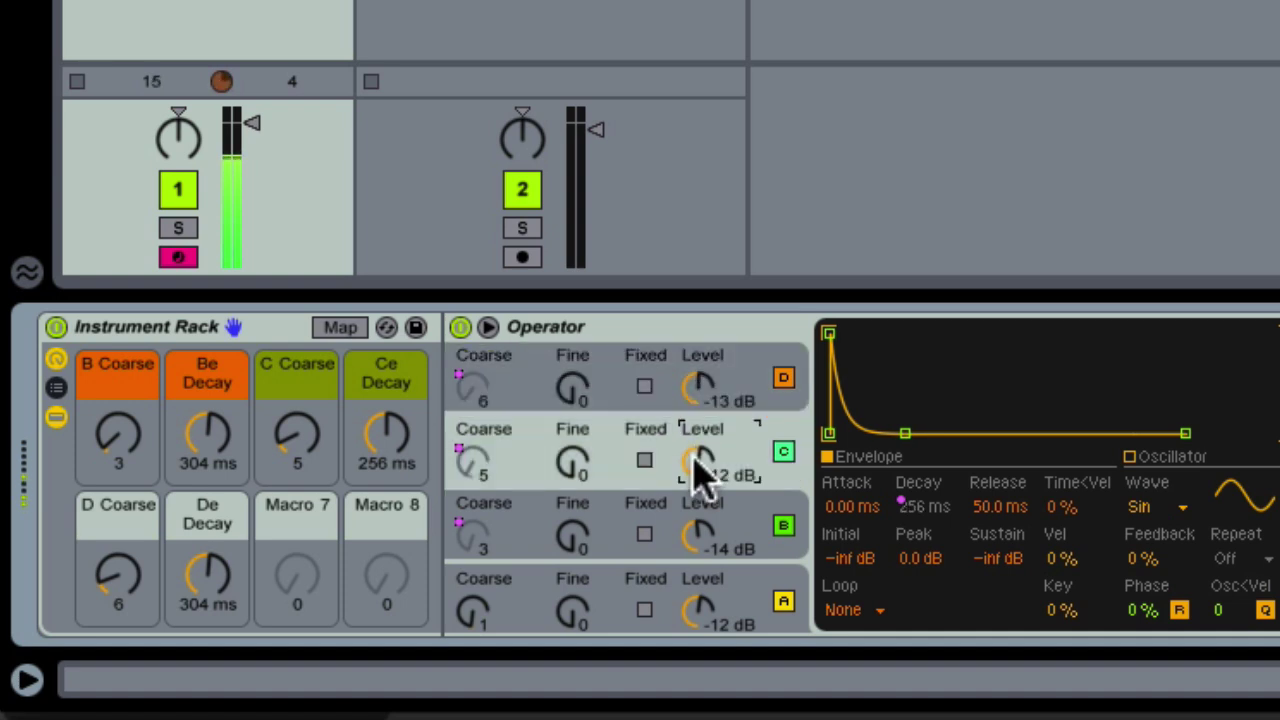
click(700, 390)
click(721, 493)
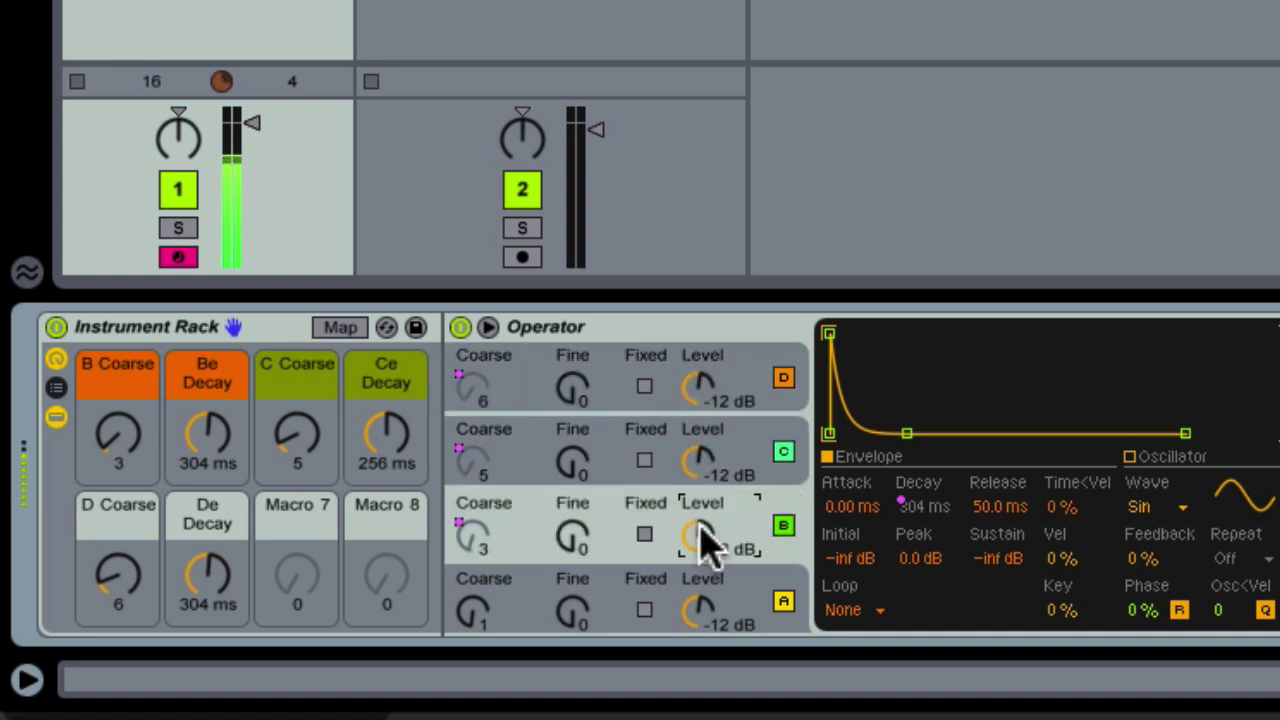
Turn the C Coarse, Ce Decay, D Coarse and De Decay macros to 11, 279 ms, 4 and 152 ms
drag(296, 433, 296, 448)
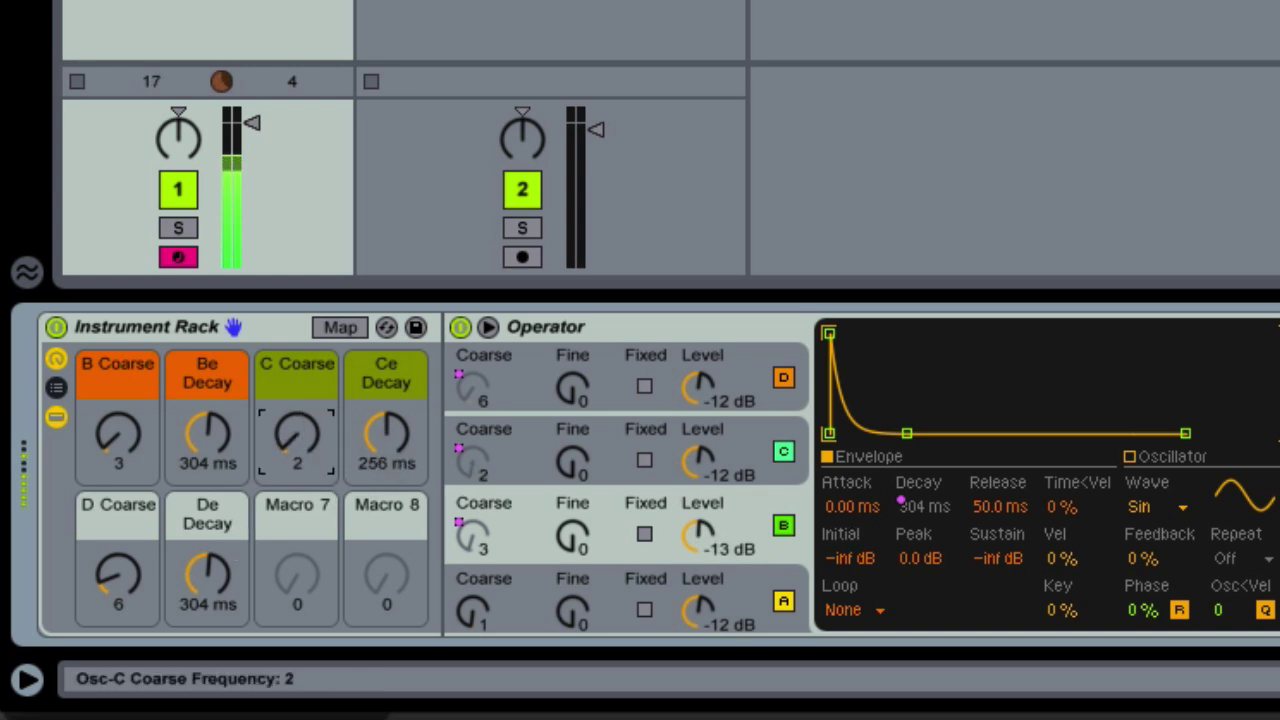
drag(386, 433, 386, 448)
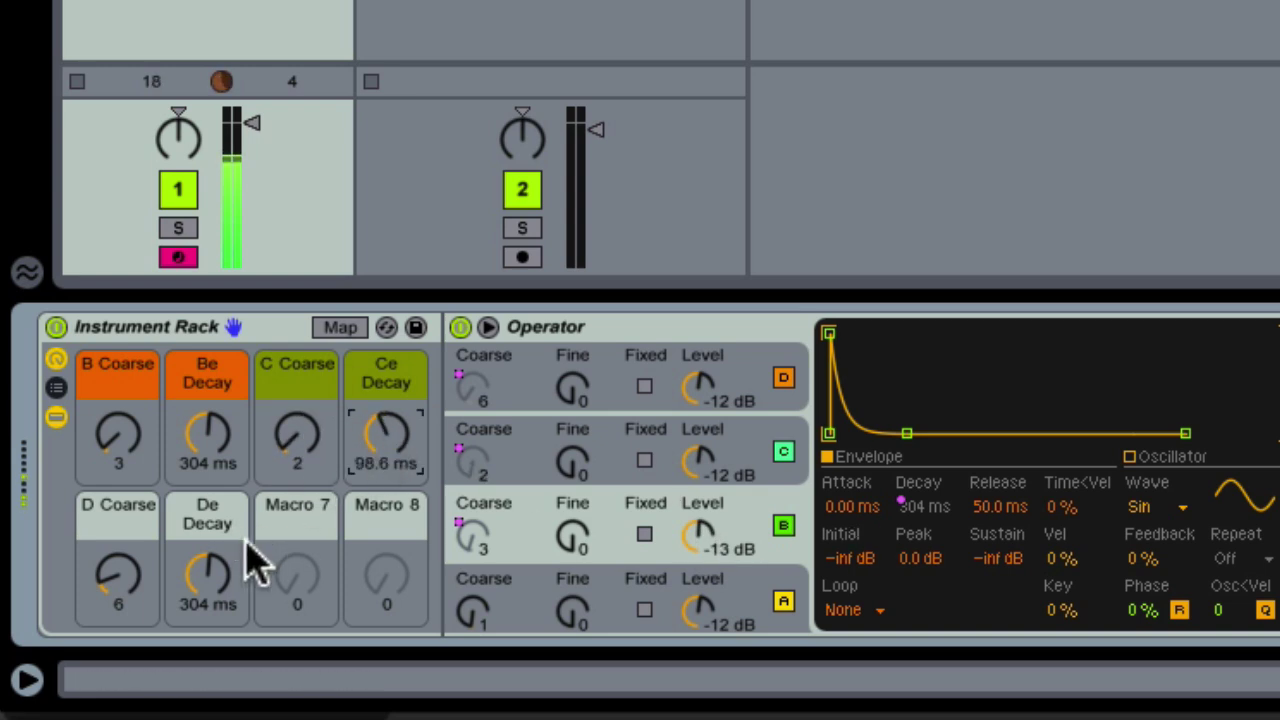
drag(245, 548, 245, 566)
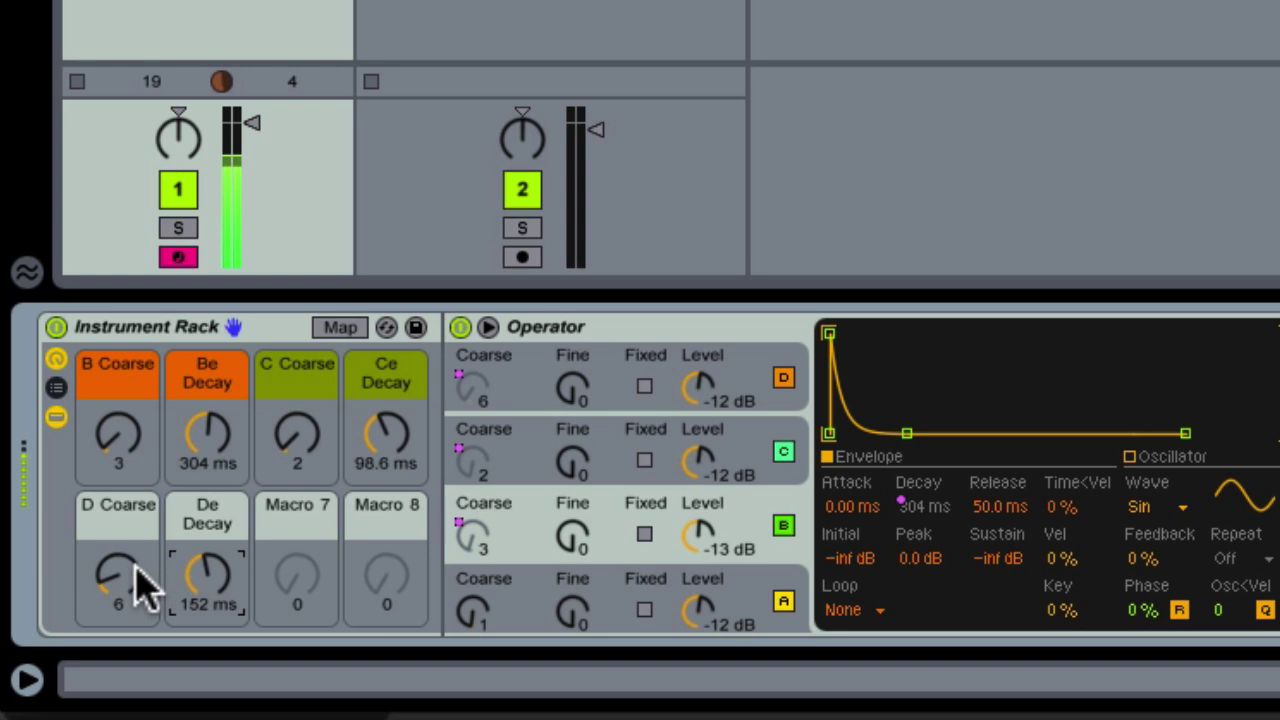
drag(120, 562, 120, 575)
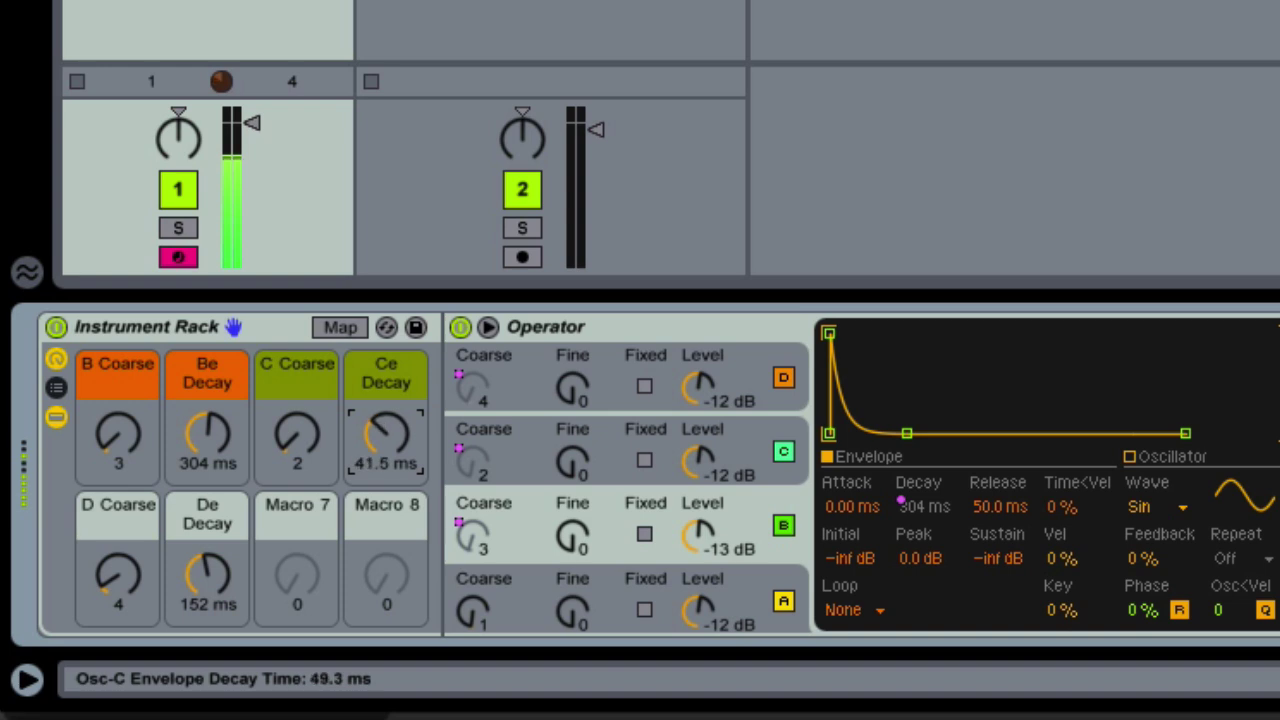
drag(388, 451, 386, 470)
click(297, 435)
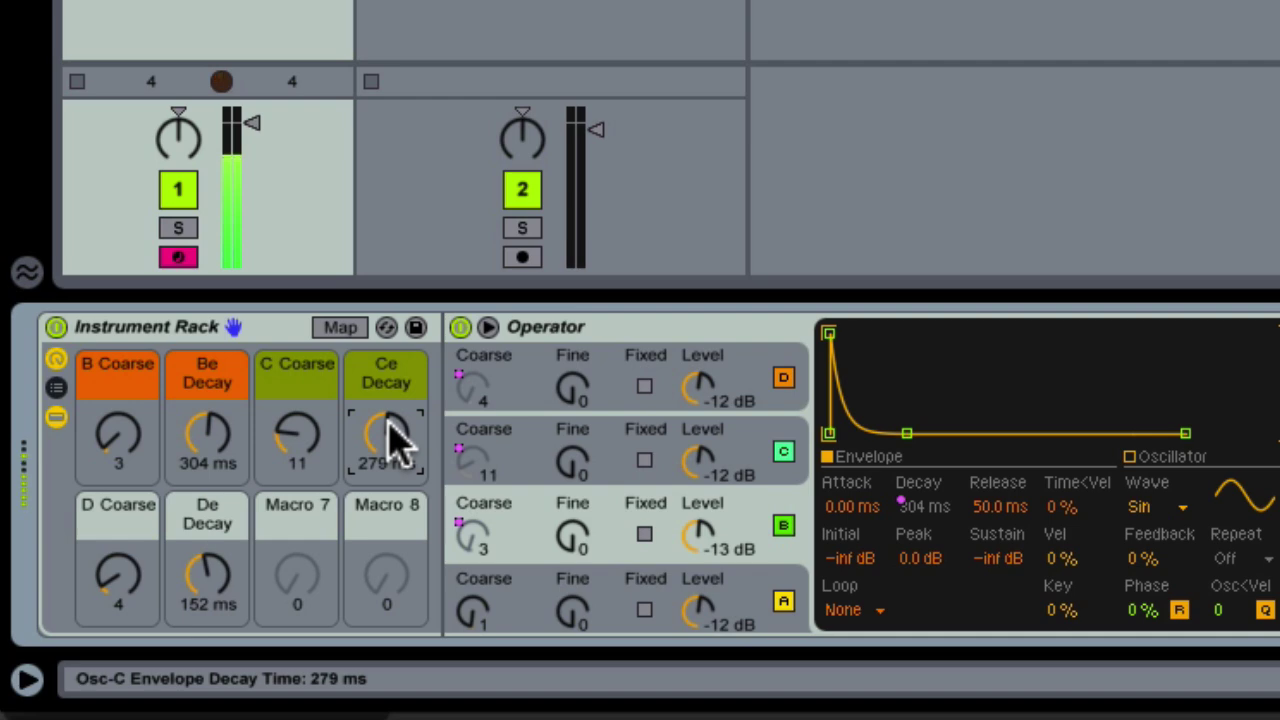
Rebalance the Operator levels, pulling C down to -23 dB and B back to -12 dB
drag(709, 486, 709, 494)
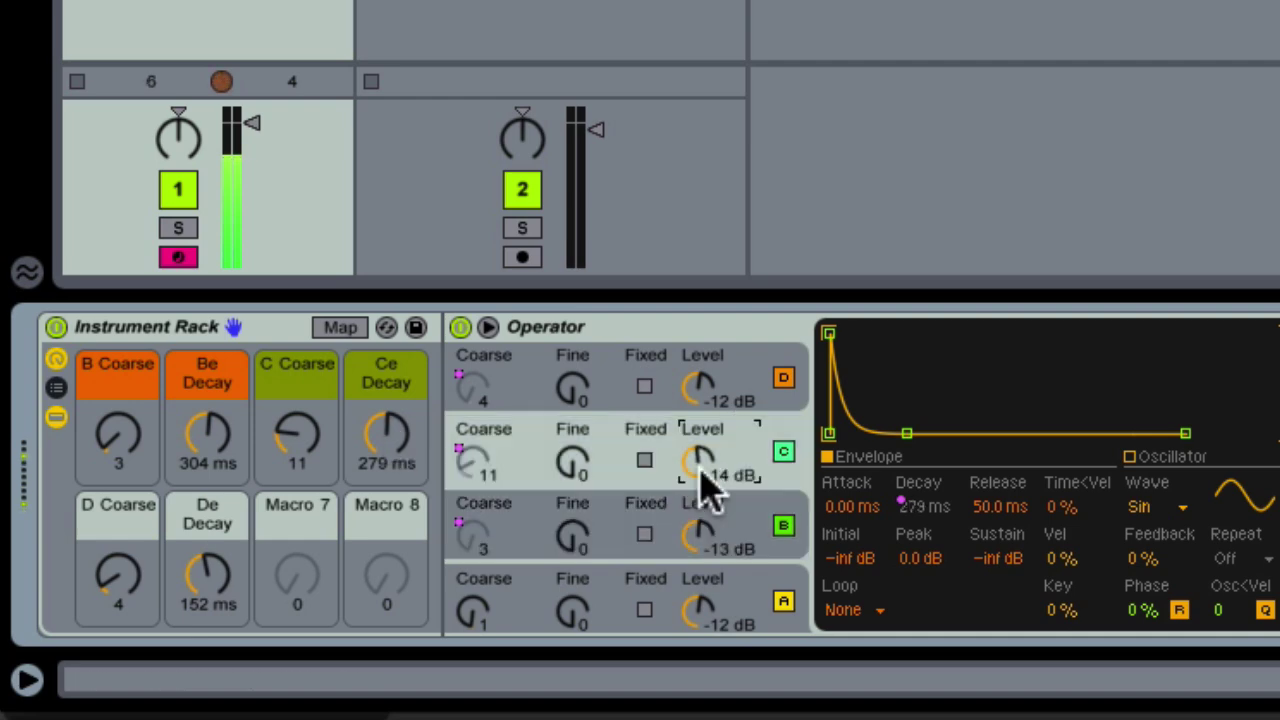
drag(704, 395, 704, 419)
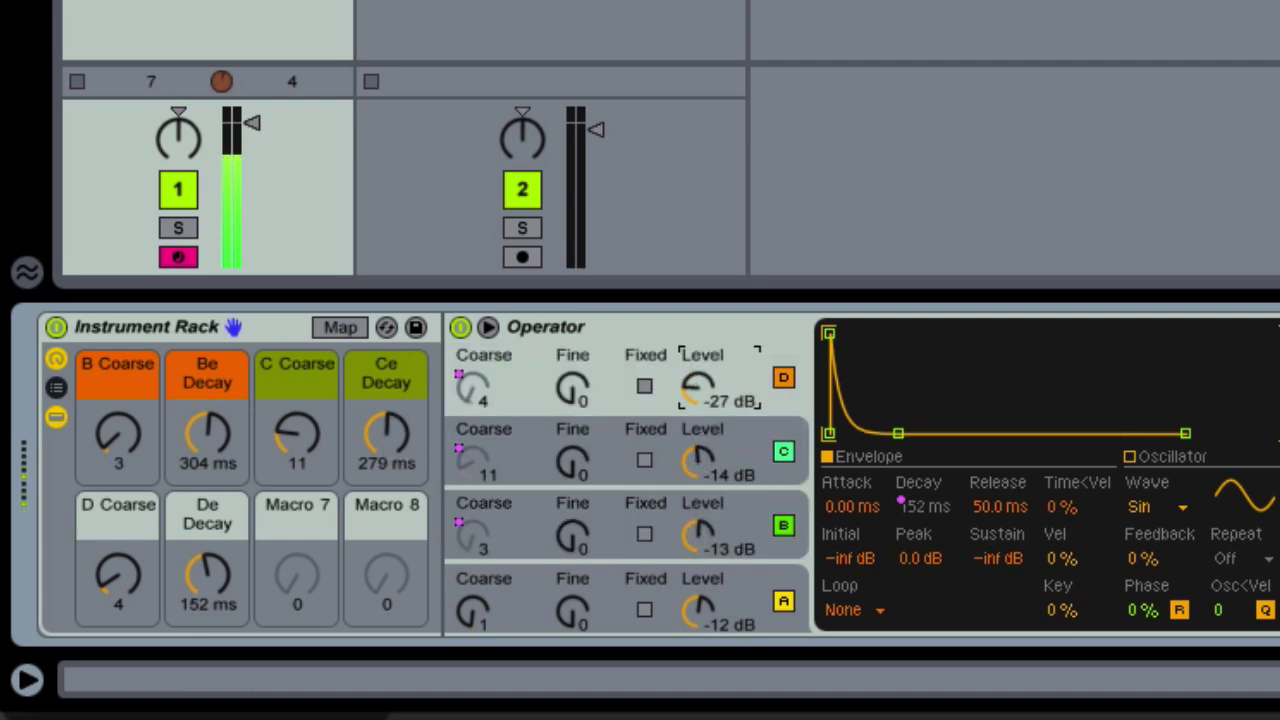
drag(720, 512, 720, 526)
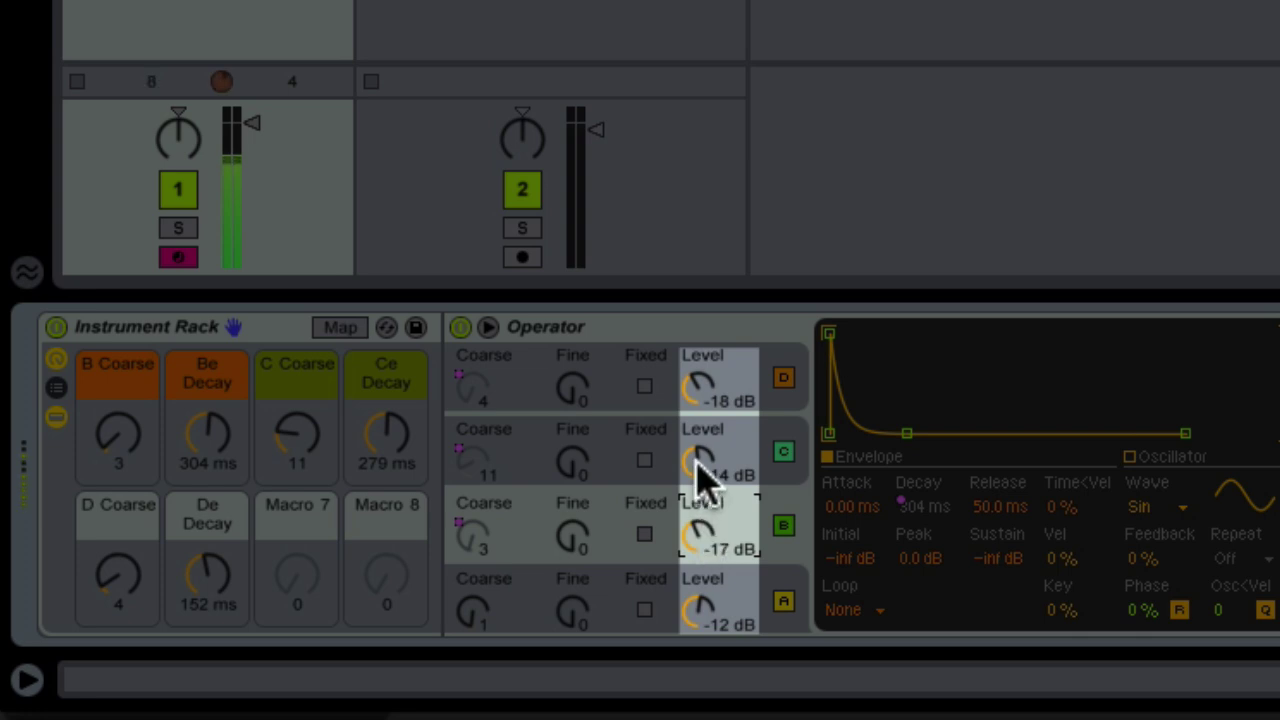
drag(698, 465, 698, 478)
drag(700, 535, 700, 515)
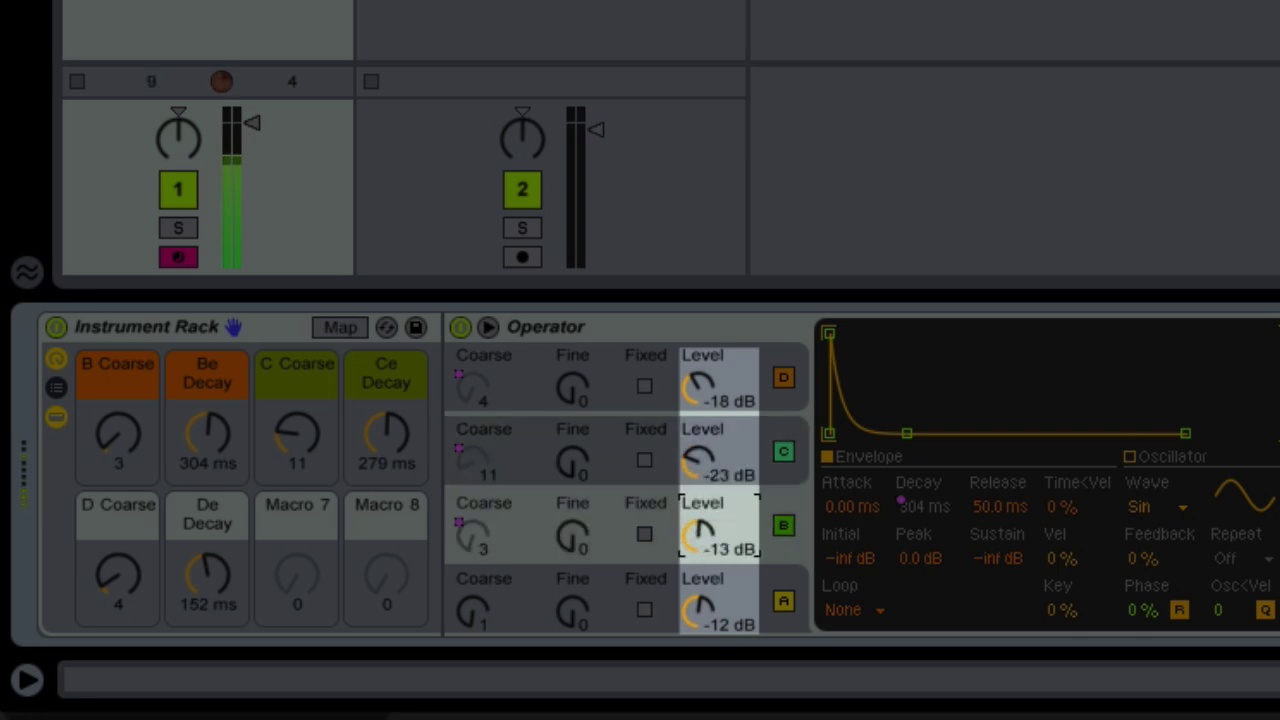
drag(700, 390, 700, 378)
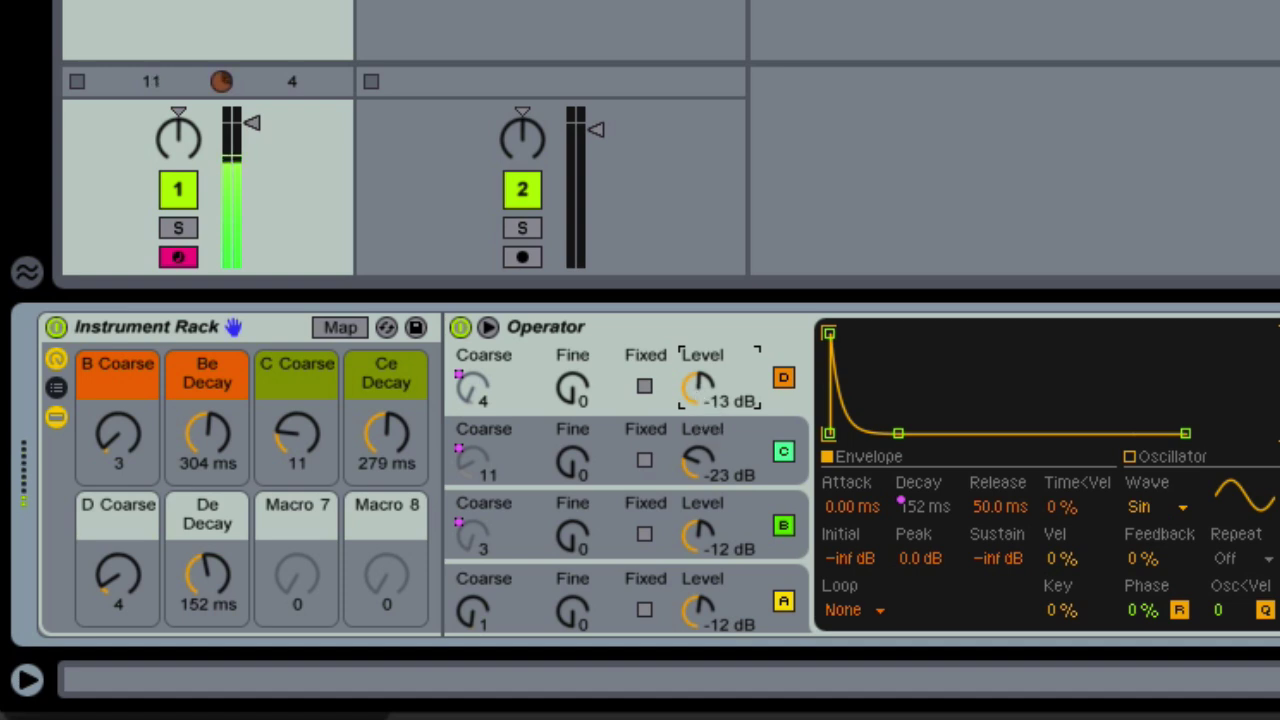
Raise the D Coarse macro to 16, shorten De Decay to 98.6 ms, and trim operator D's level
drag(117, 578, 117, 550)
drag(216, 580, 216, 600)
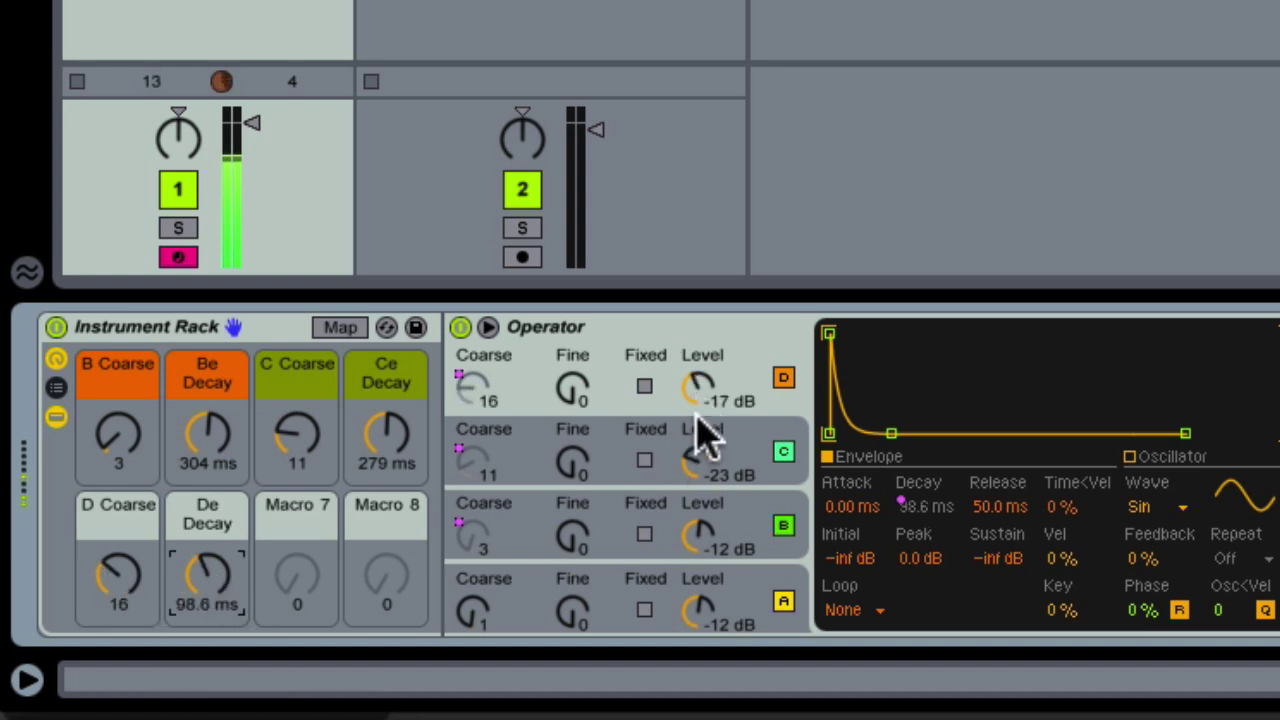
drag(702, 388, 702, 398)
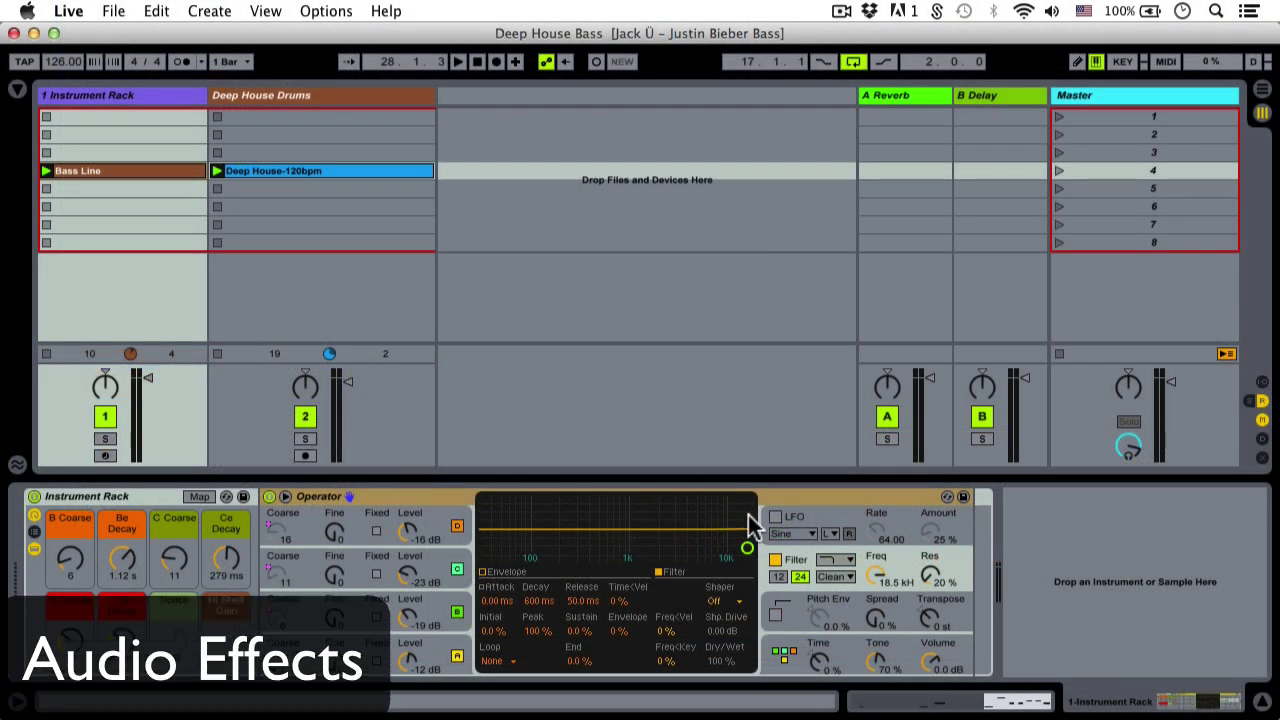
Add a Dynamic Tube from Audio Effects after Operator in the bass rack
click(978, 586)
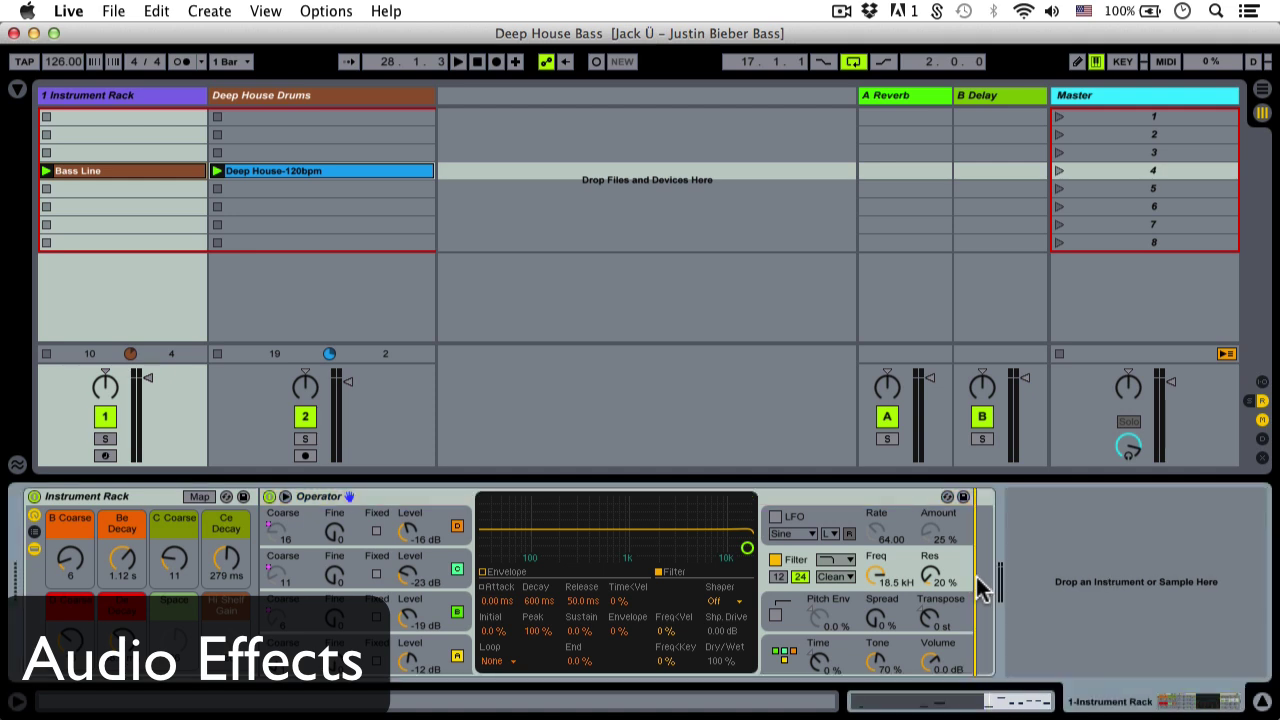
click(19, 89)
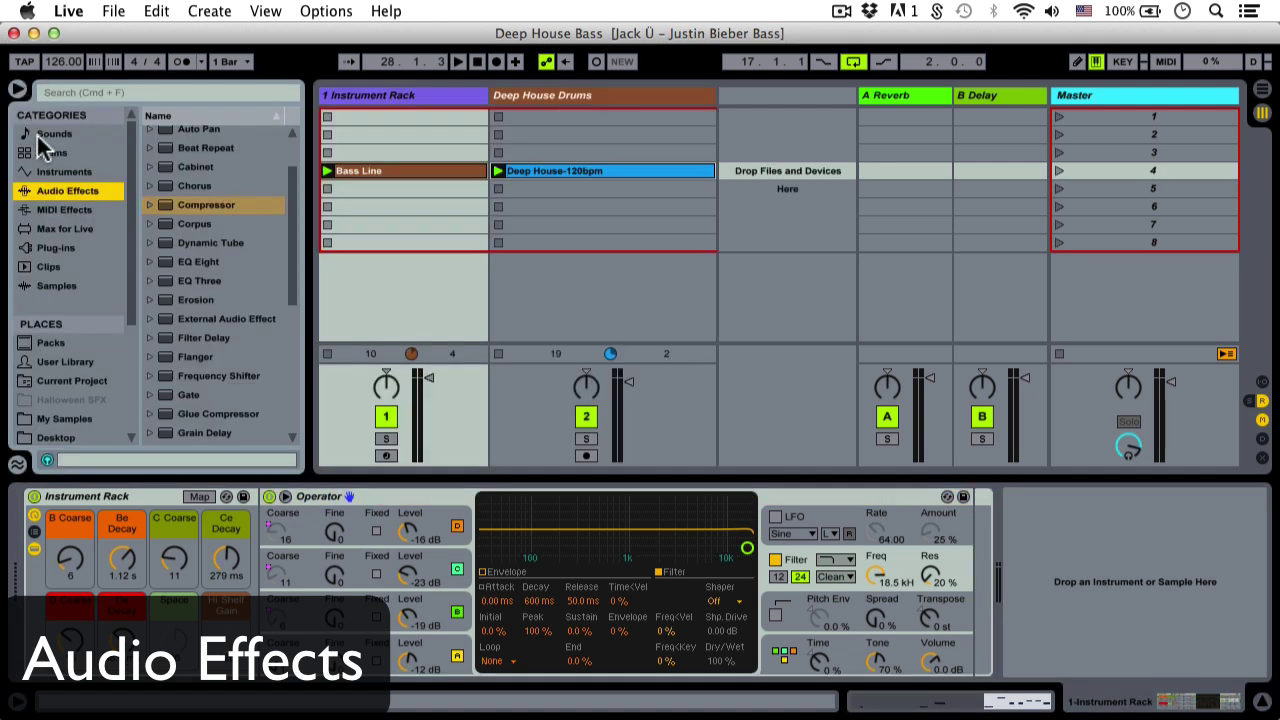
click(205, 243)
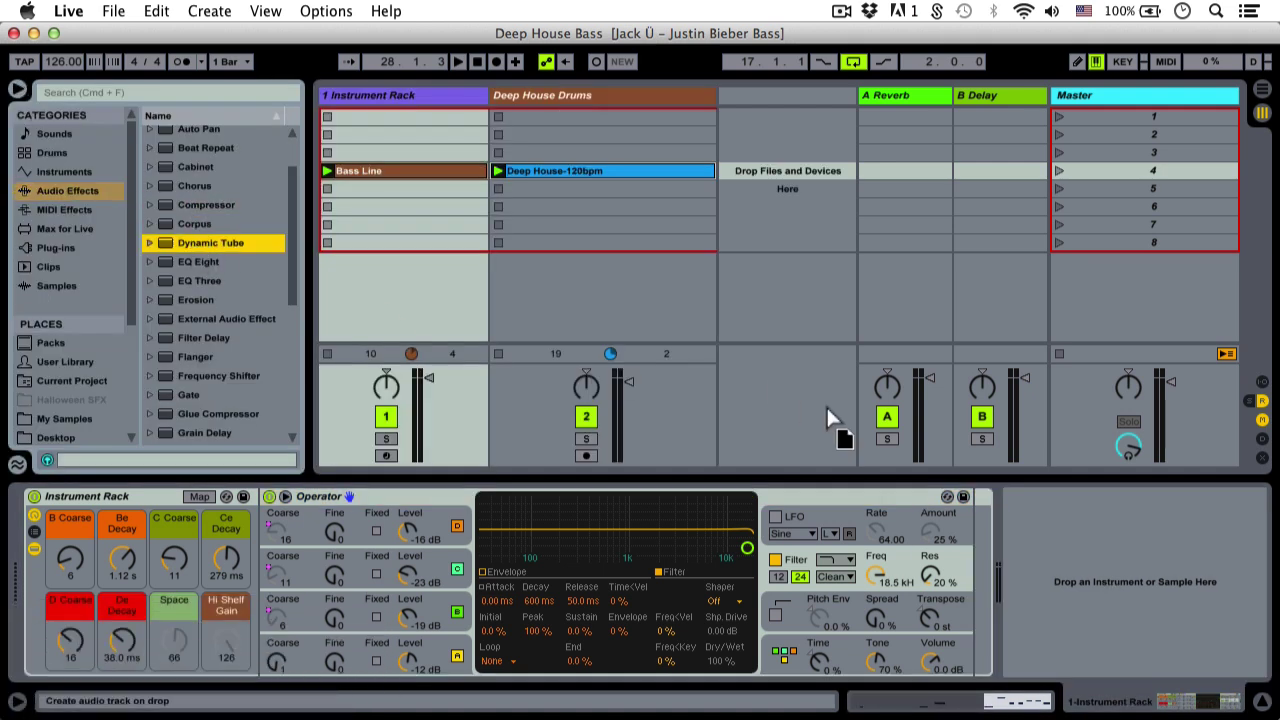
drag(827, 410, 954, 540)
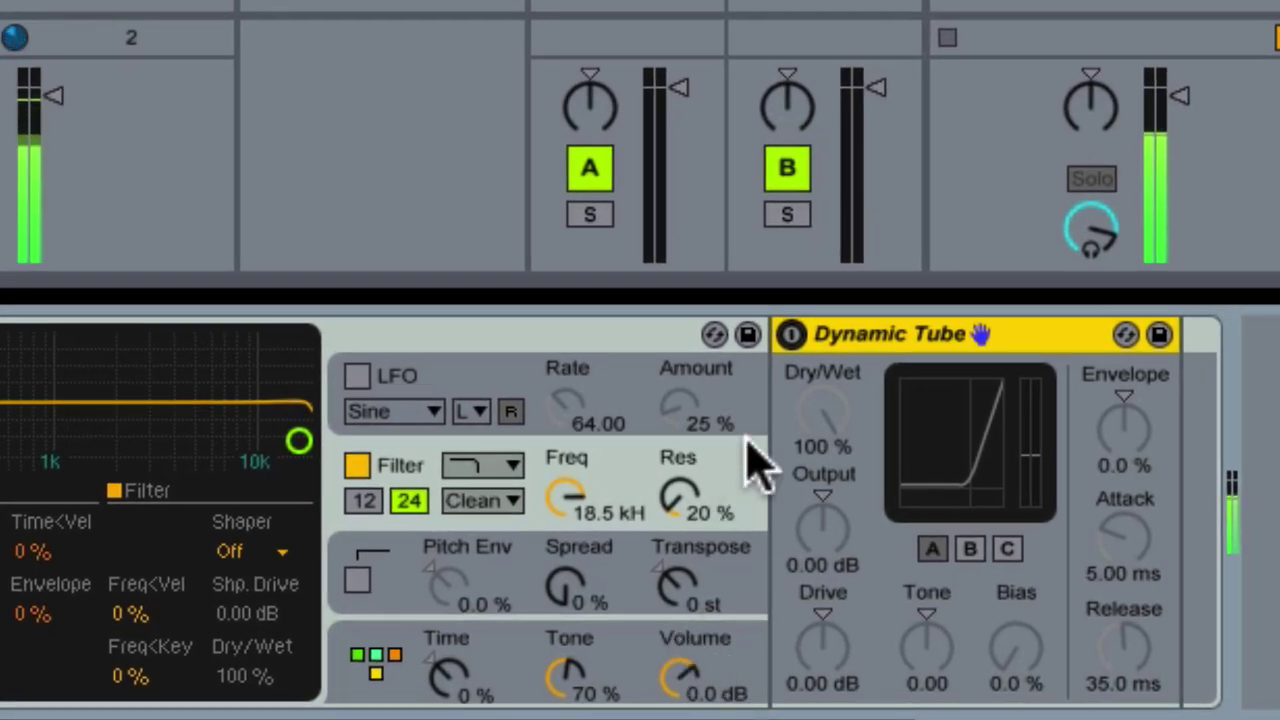
Switch Dynamic Tube on with model B, Drive 5.57 dB, Tone 0.22 and Bias 9.5 %
click(790, 334)
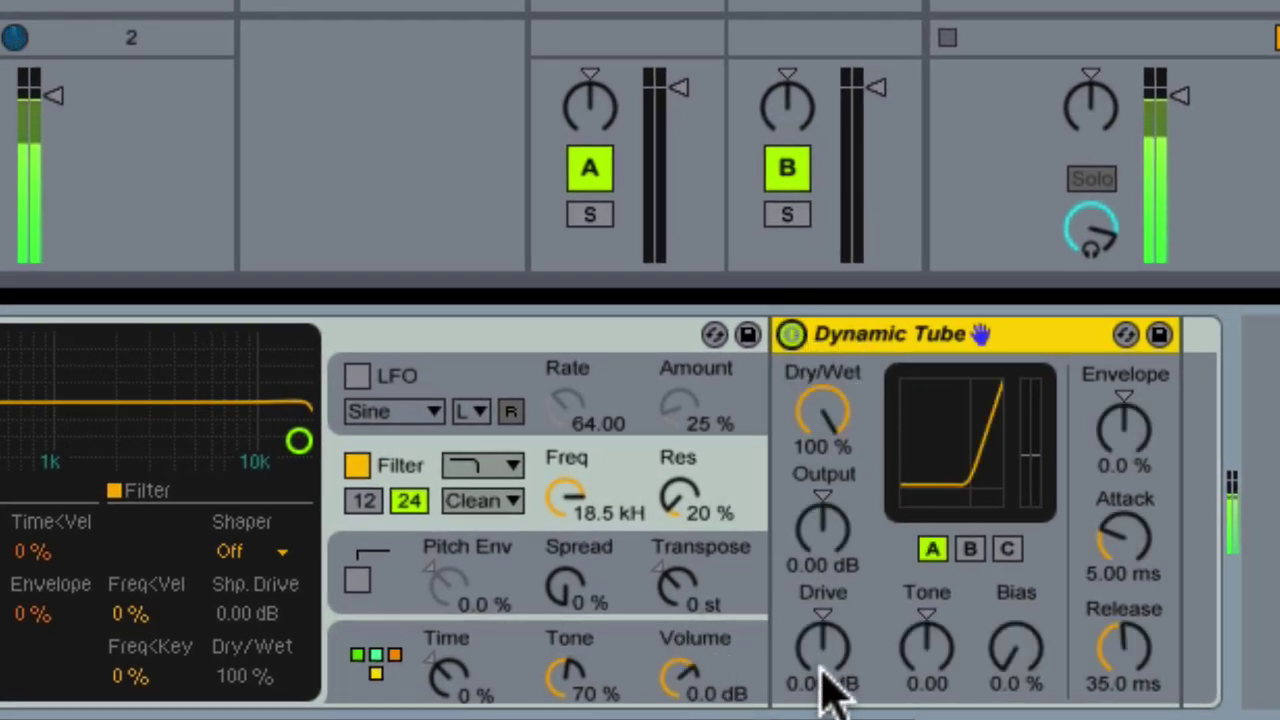
drag(830, 680, 830, 668)
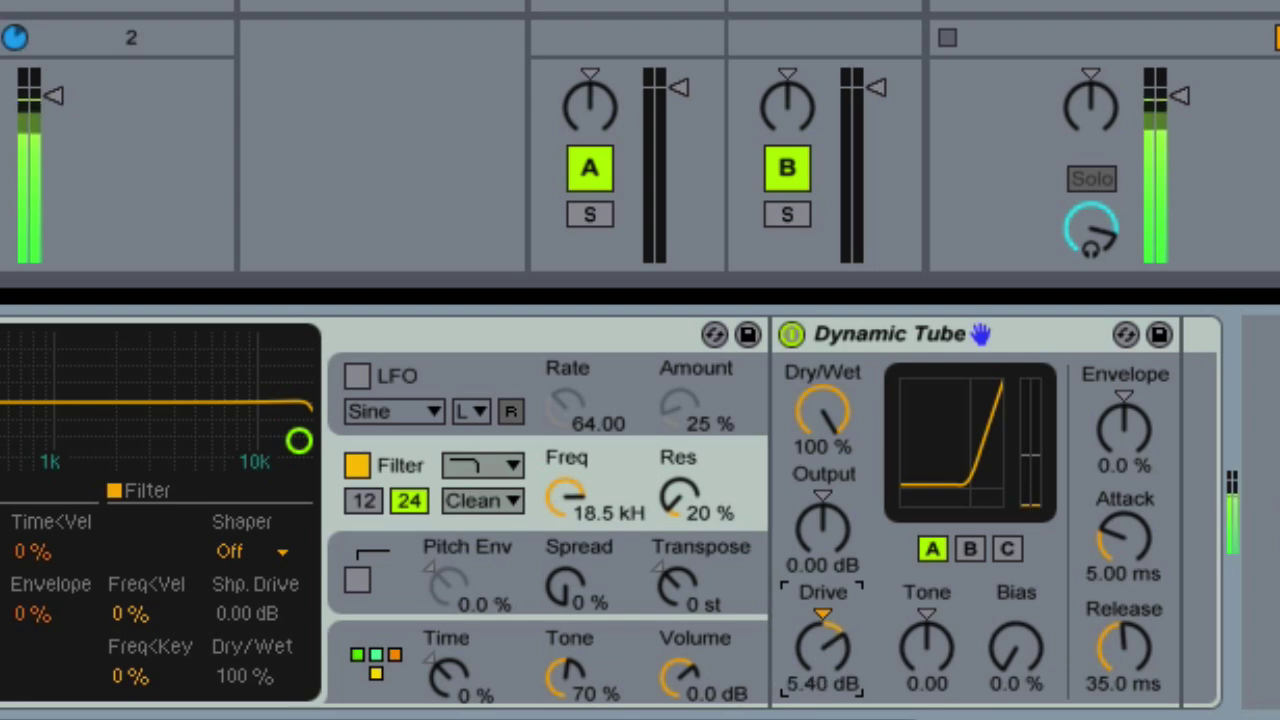
drag(822, 650, 822, 646)
drag(945, 656, 927, 652)
drag(1014, 680, 1014, 670)
click(970, 549)
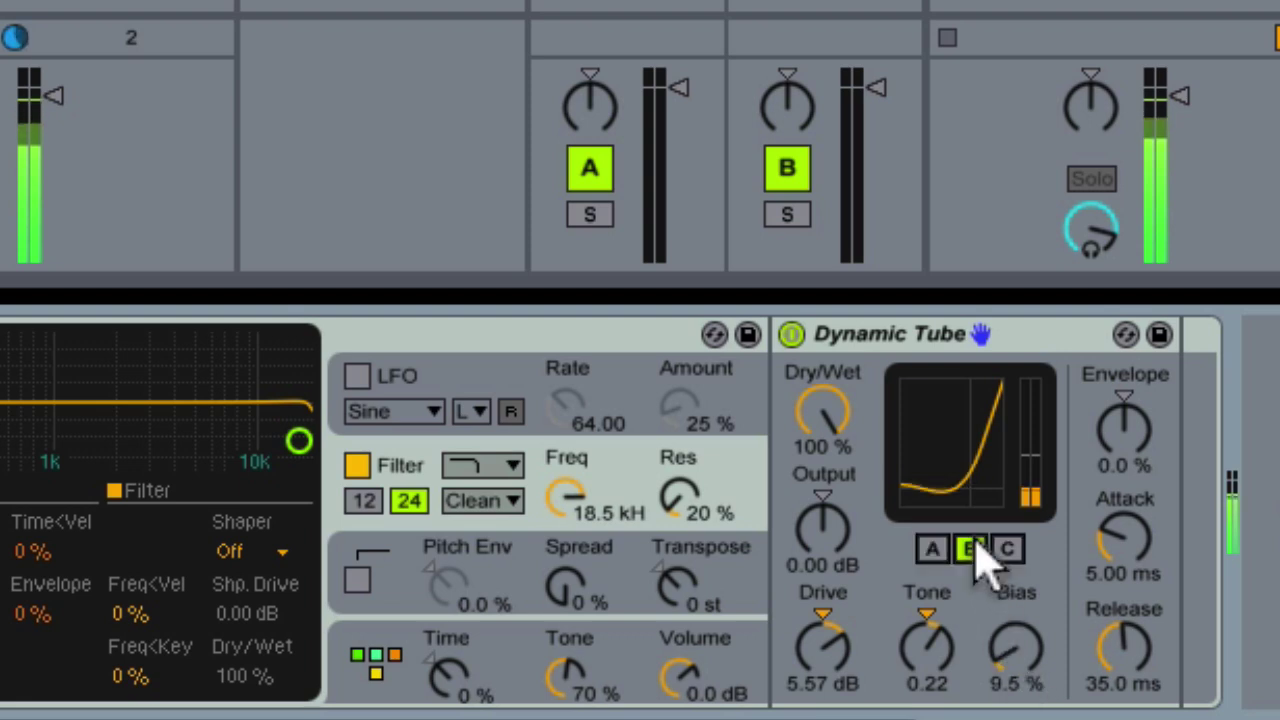
Bypass and re-enable Dynamic Tube twice to compare, leaving it switched on
click(791, 334)
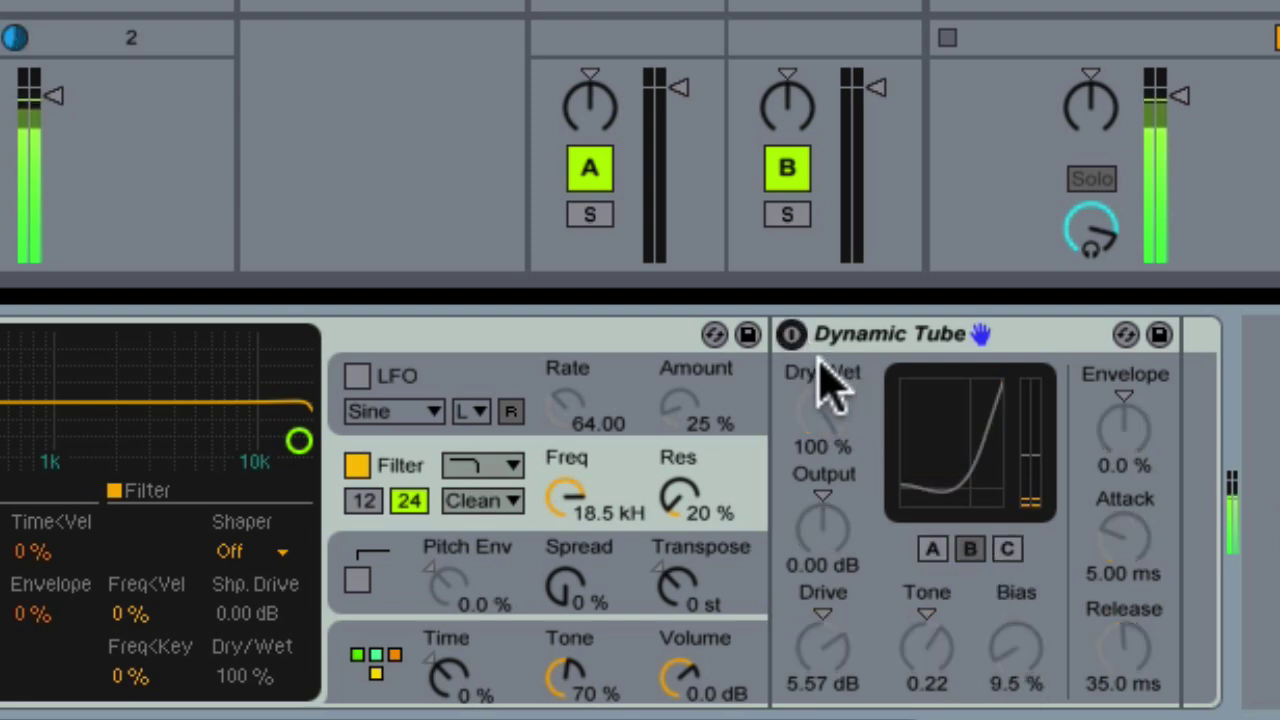
click(791, 334)
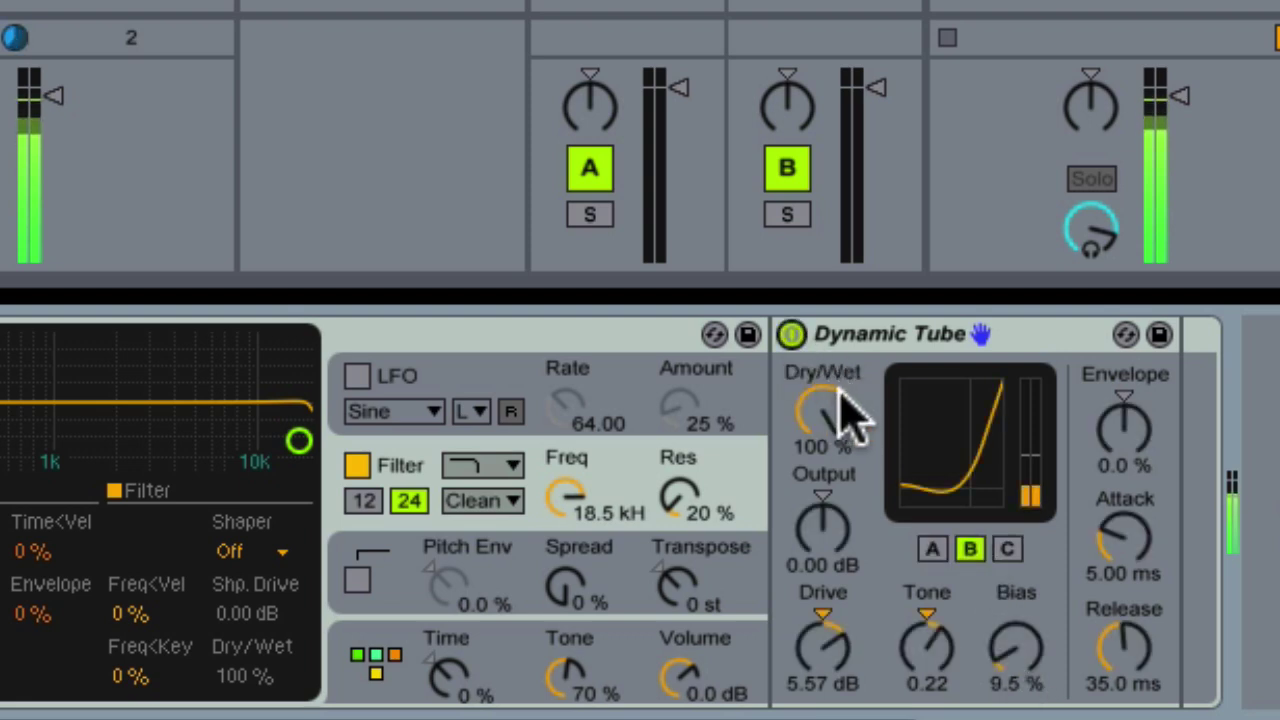
click(791, 334)
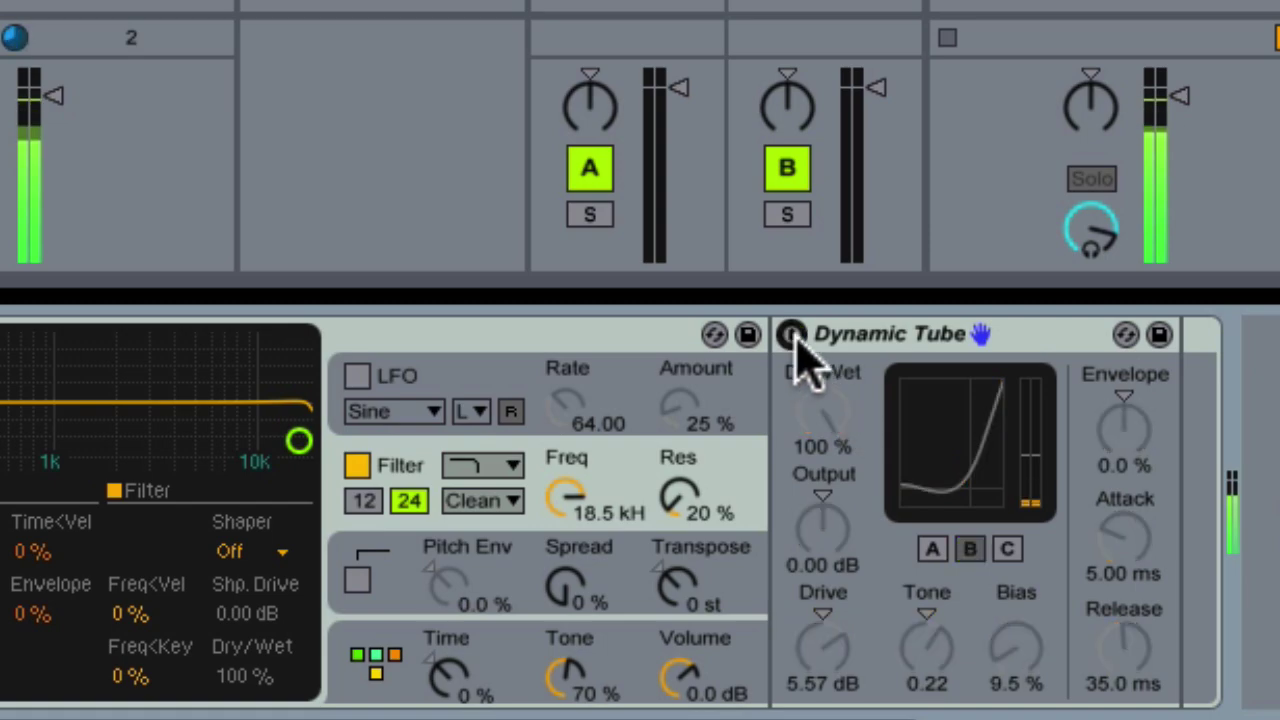
click(791, 334)
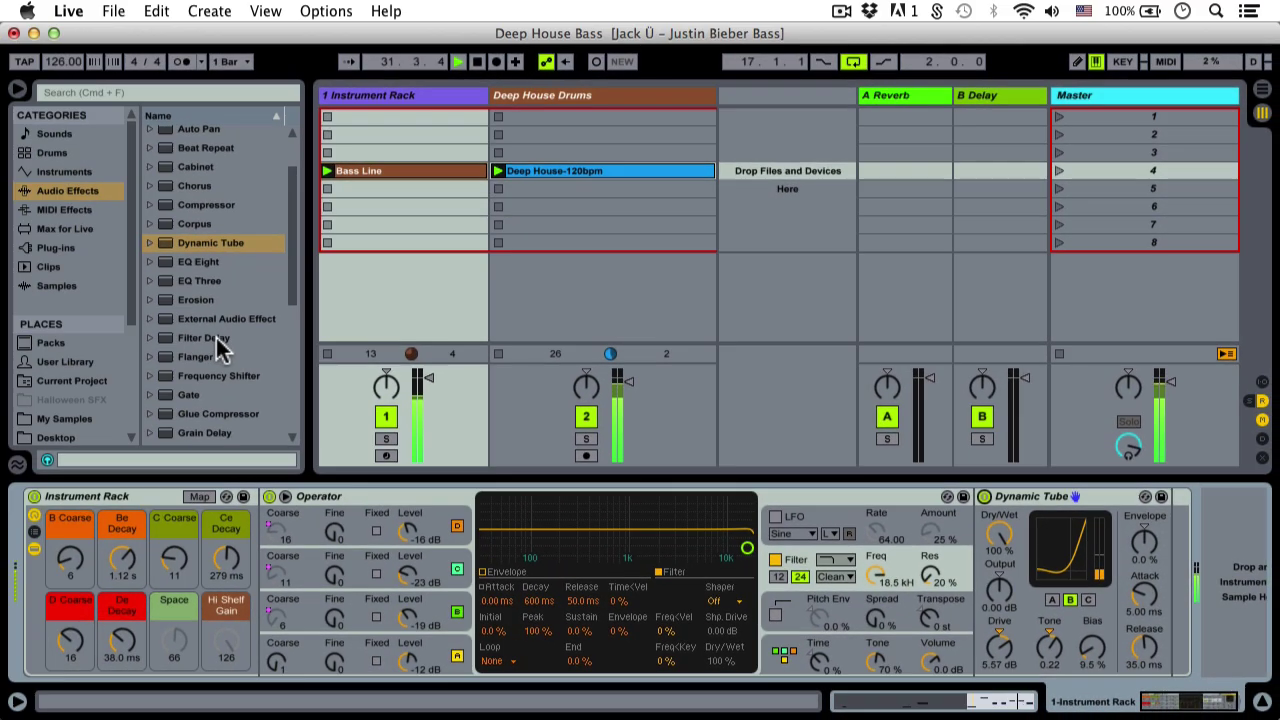
Add Filter Delay after Dynamic Tube, disable the L+R line, and A/B the device
click(211, 338)
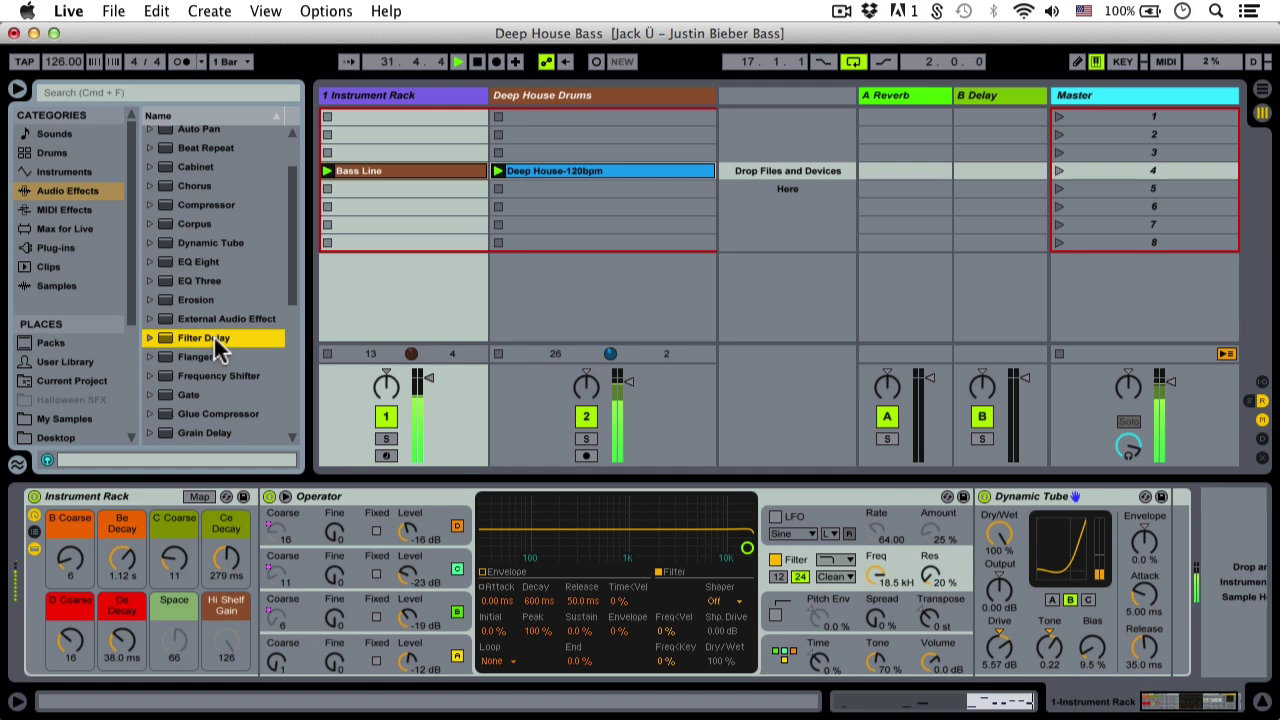
drag(201, 336, 1132, 528)
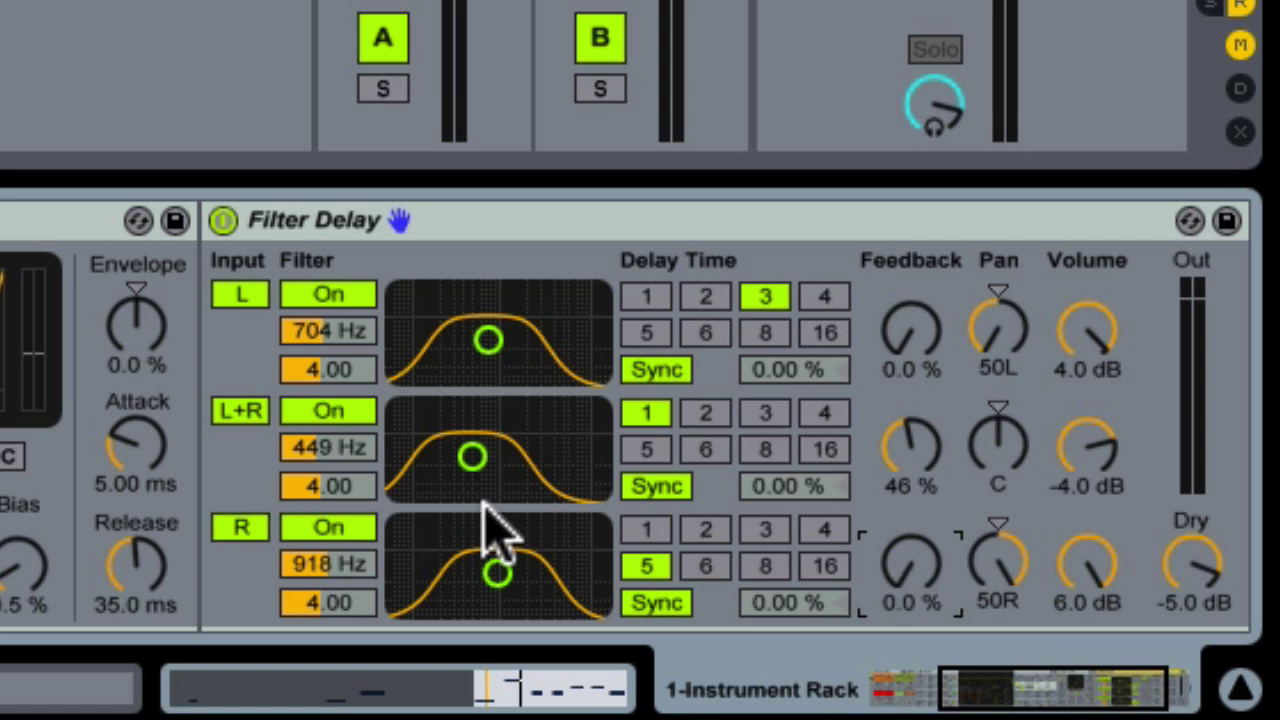
click(245, 411)
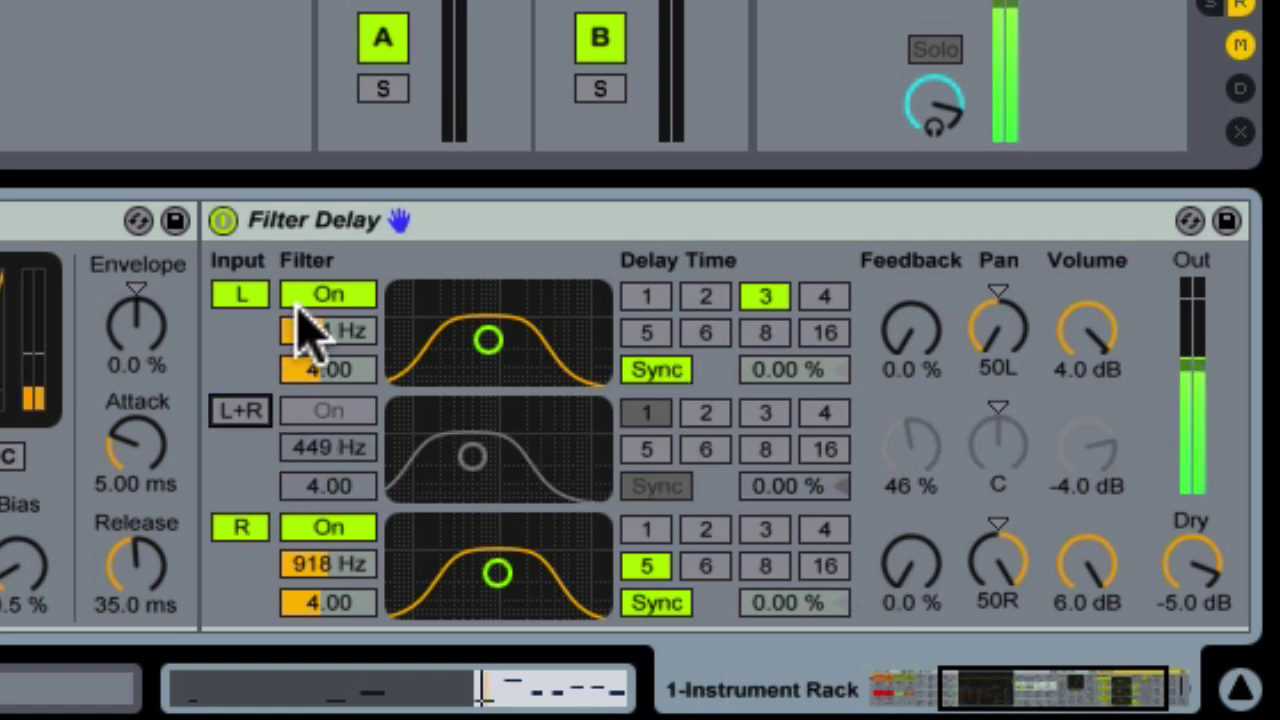
click(224, 222)
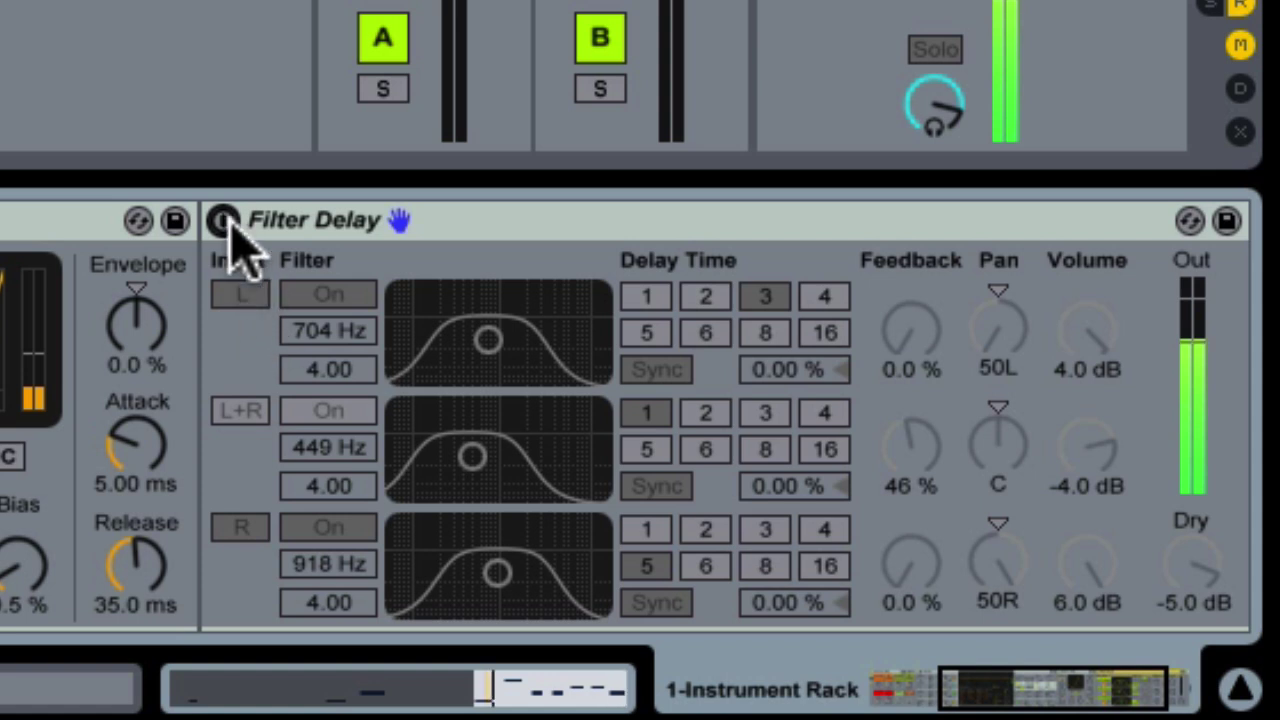
click(224, 222)
Set left and right delays to free time at 11.1 ms and 18.9 ms, left filter 1.38 kHz
click(675, 370)
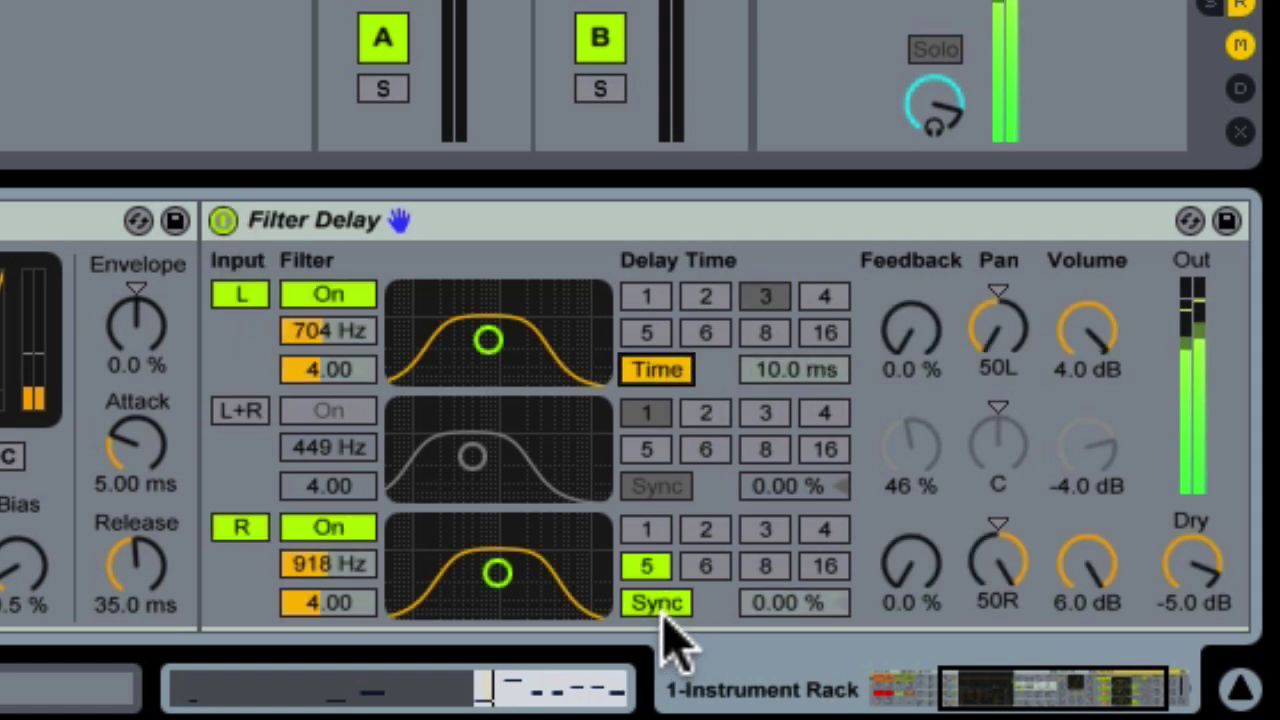
click(657, 602)
drag(823, 380, 823, 360)
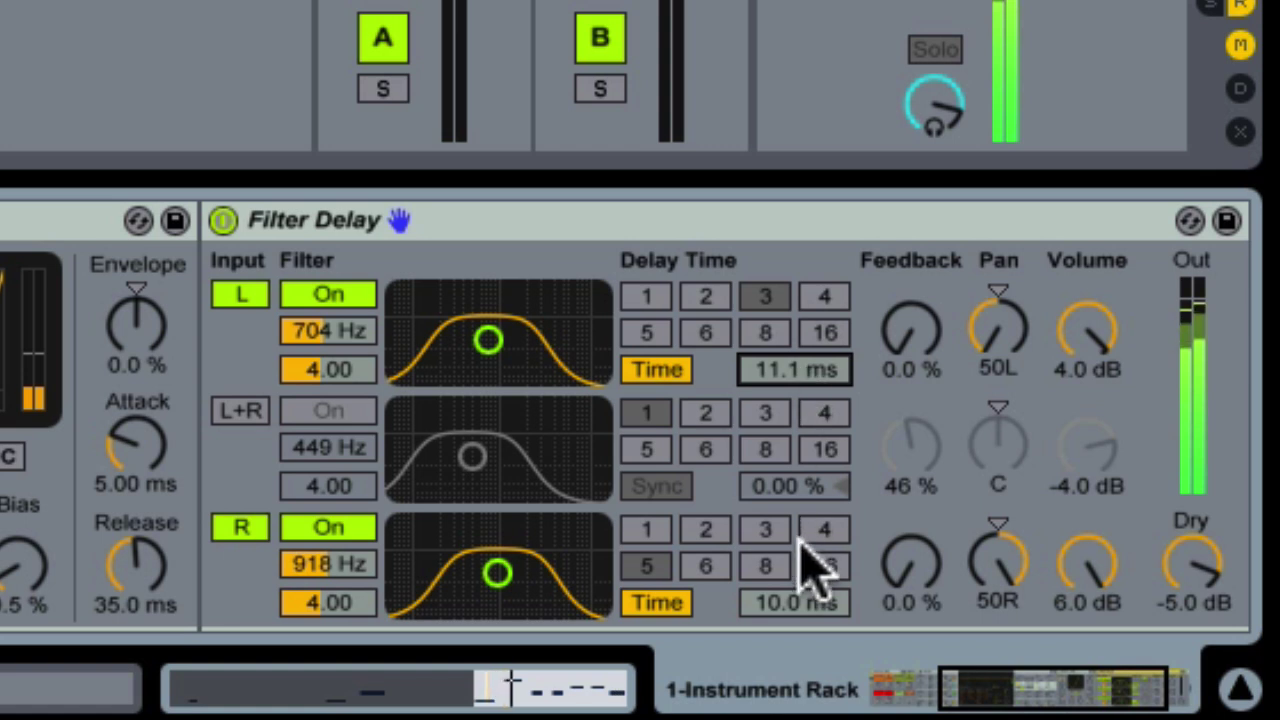
drag(808, 605, 808, 500)
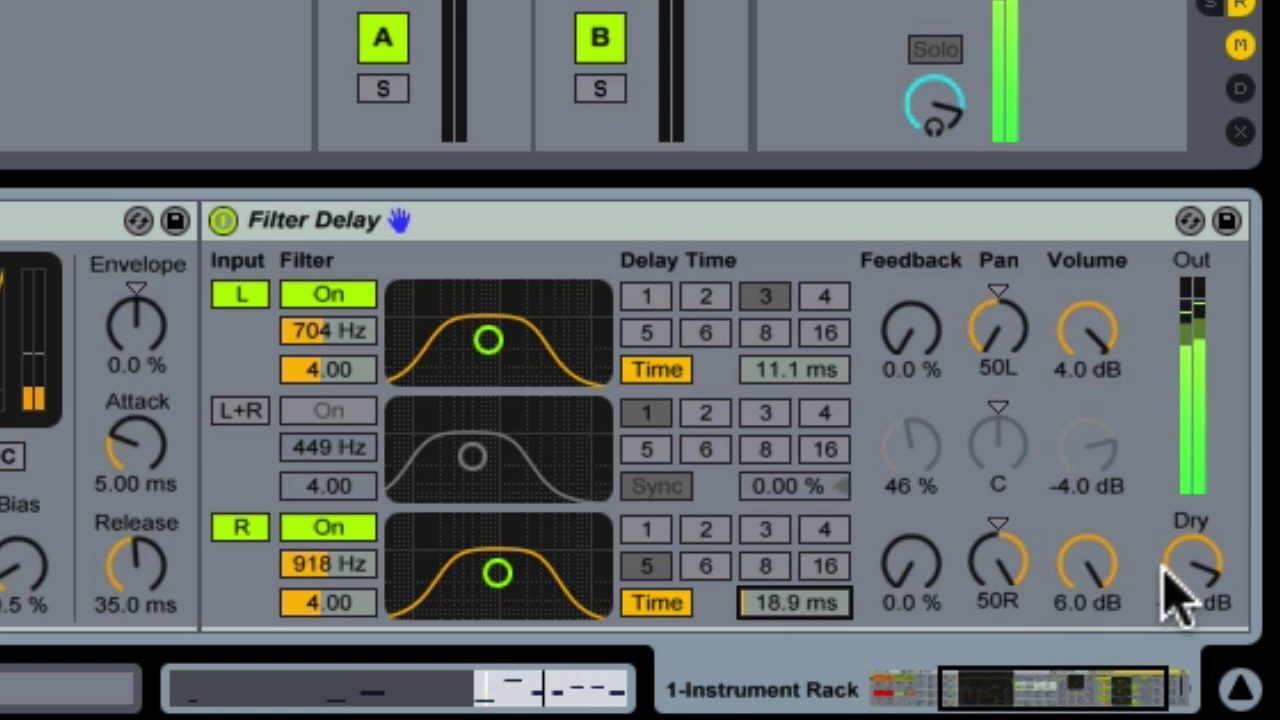
drag(488, 341, 513, 345)
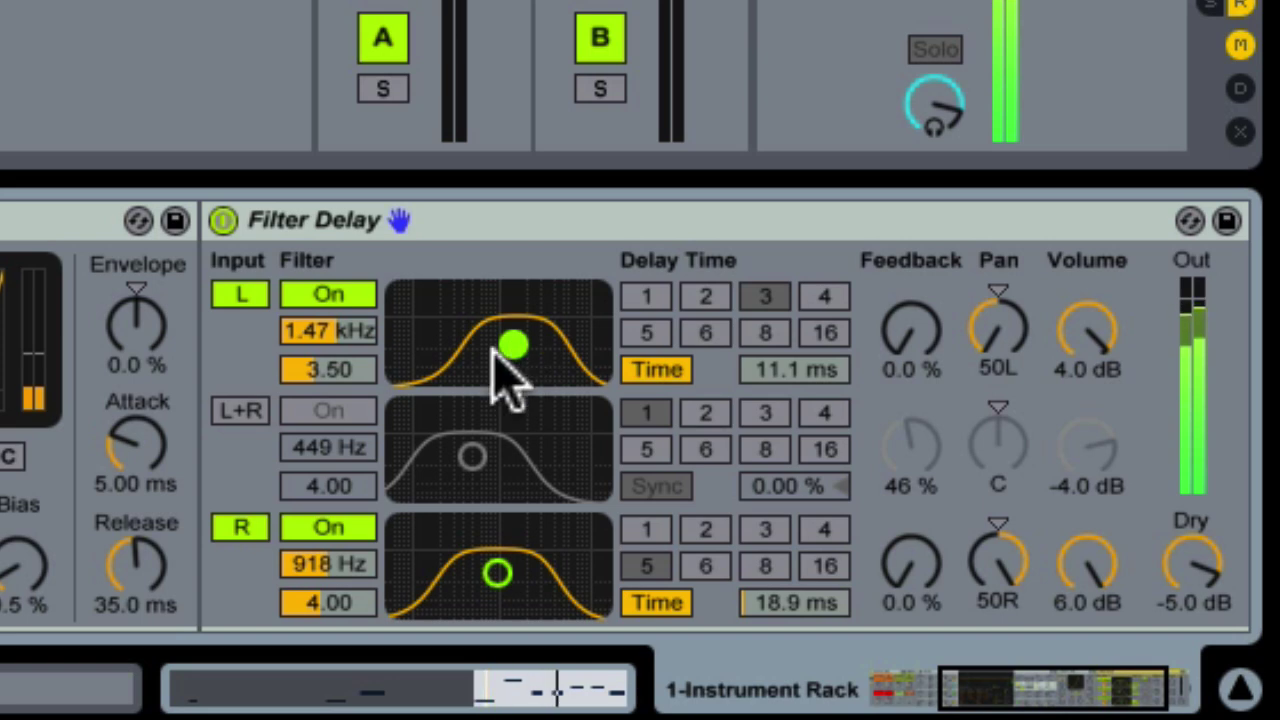
drag(513, 345, 509, 343)
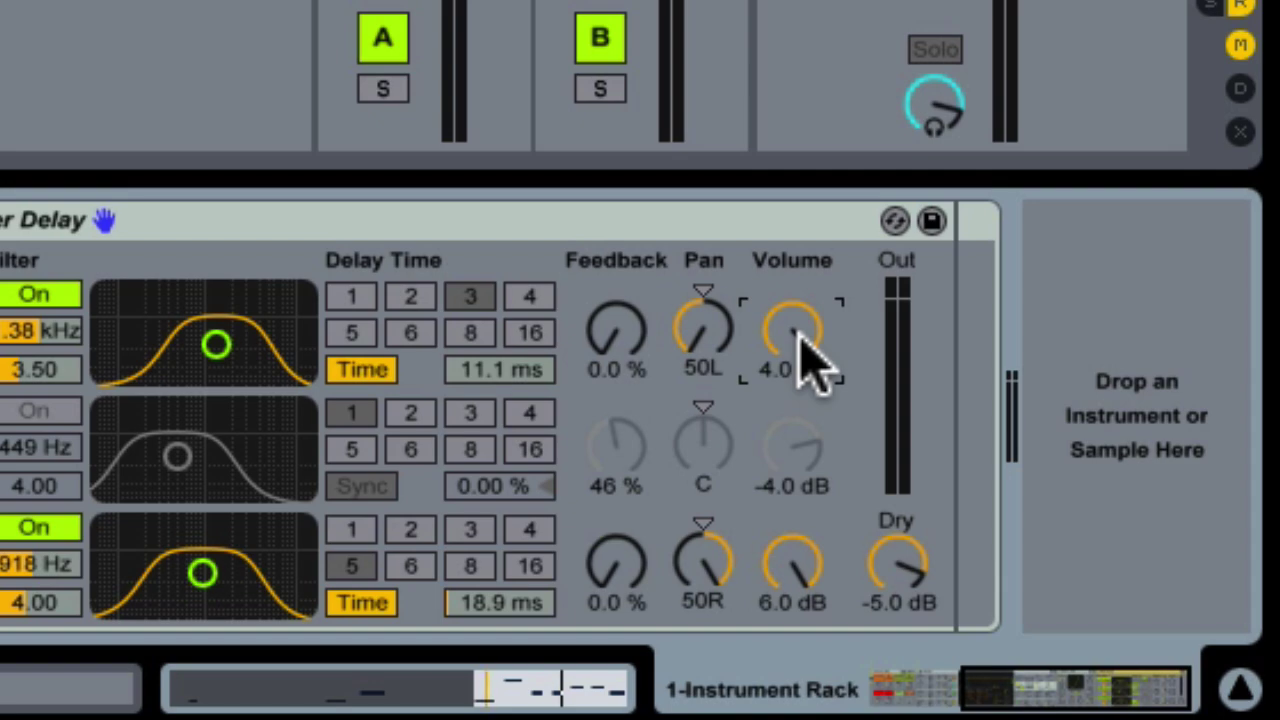
Map Filter Delay's left volume to a rack macro and its right volume to the Space macro
right_click(810, 350)
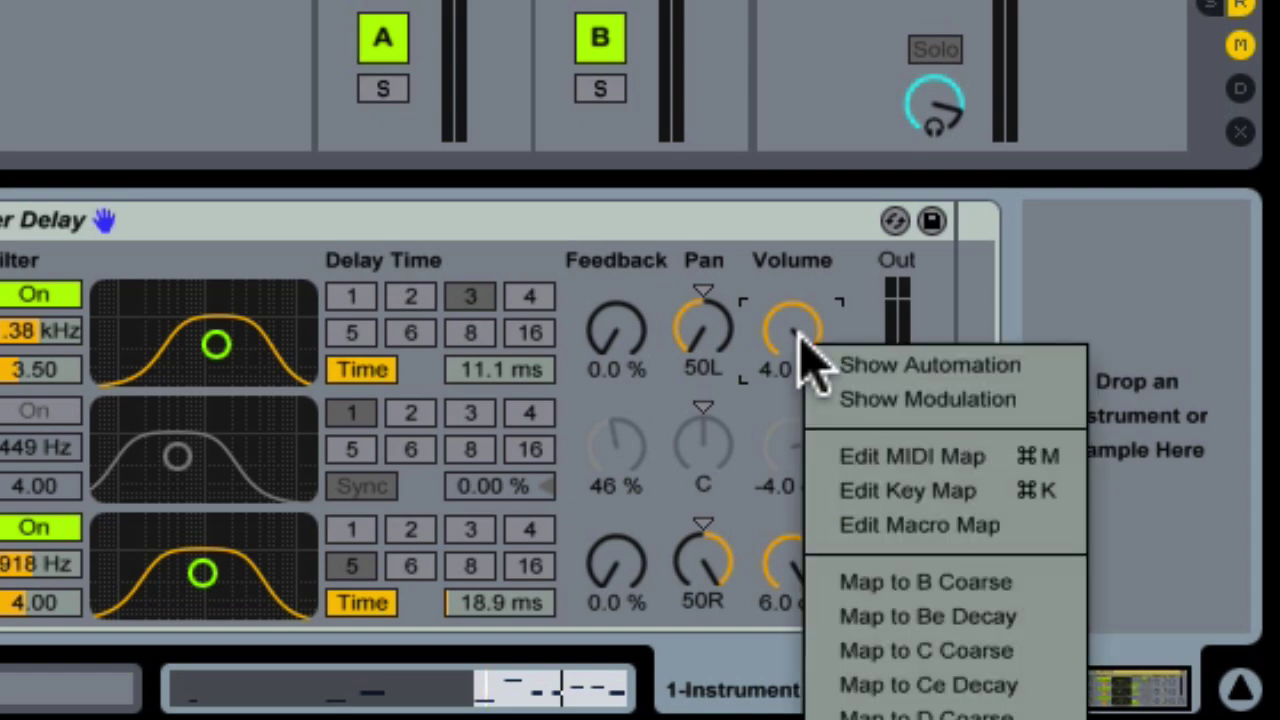
click(897, 650)
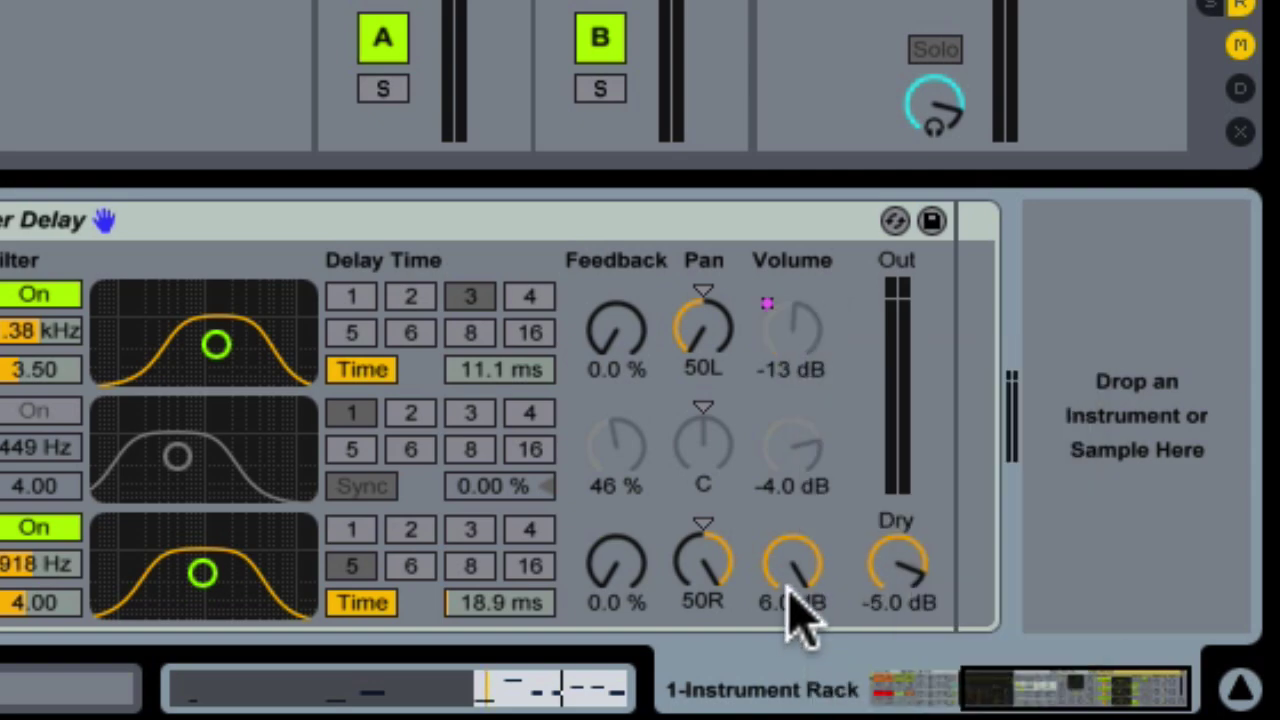
right_click(792, 575)
click(831, 524)
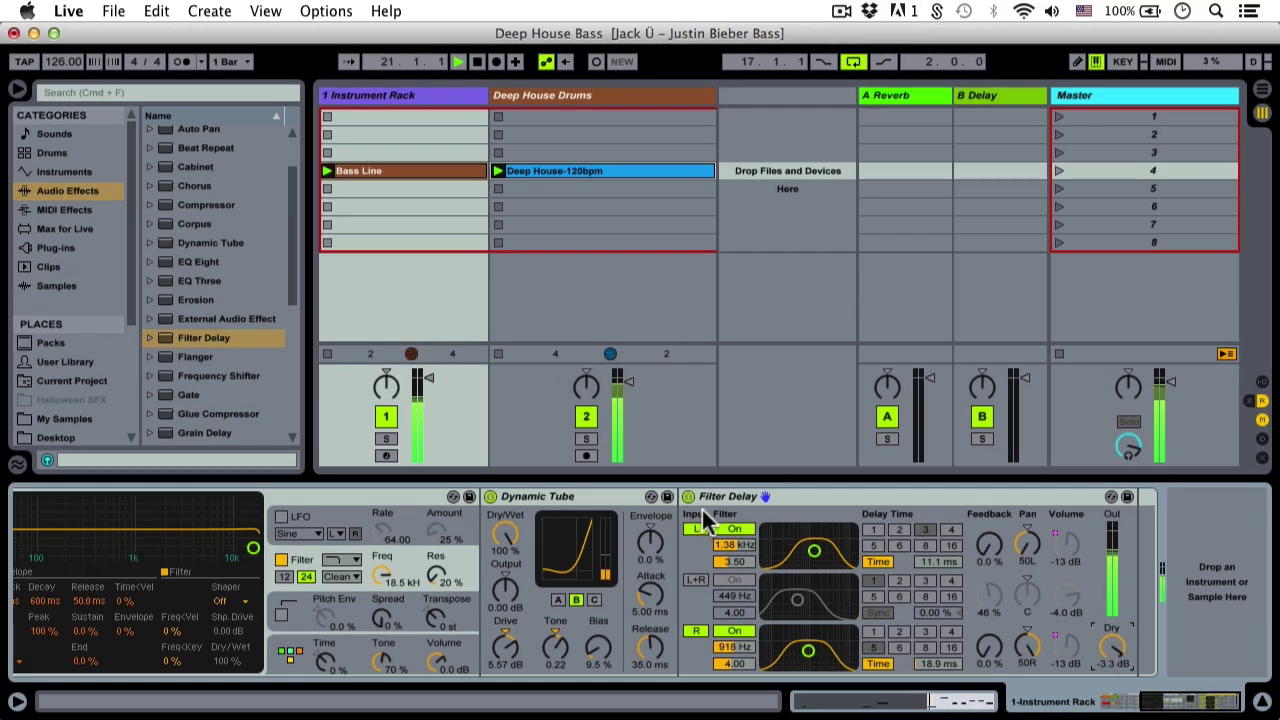
Bypass and re-enable Filter Delay twice to compare, then stop playback
click(688, 496)
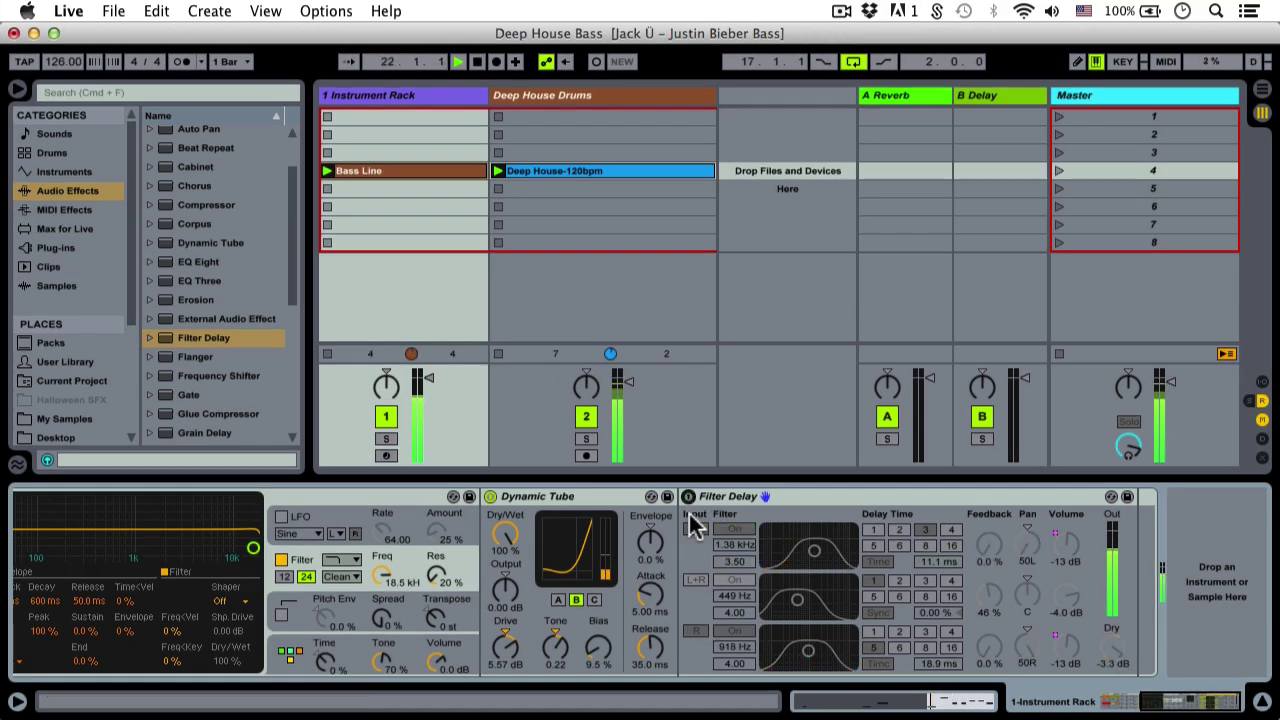
click(688, 497)
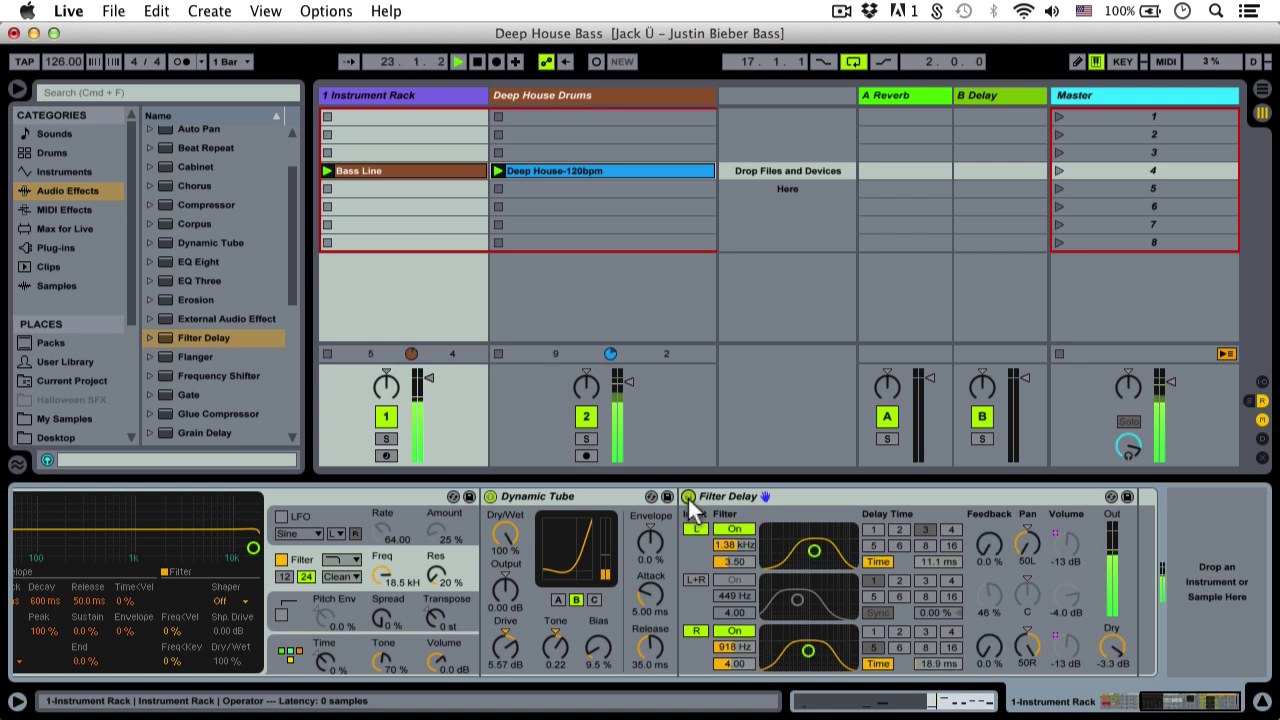
click(688, 497)
click(688, 497)
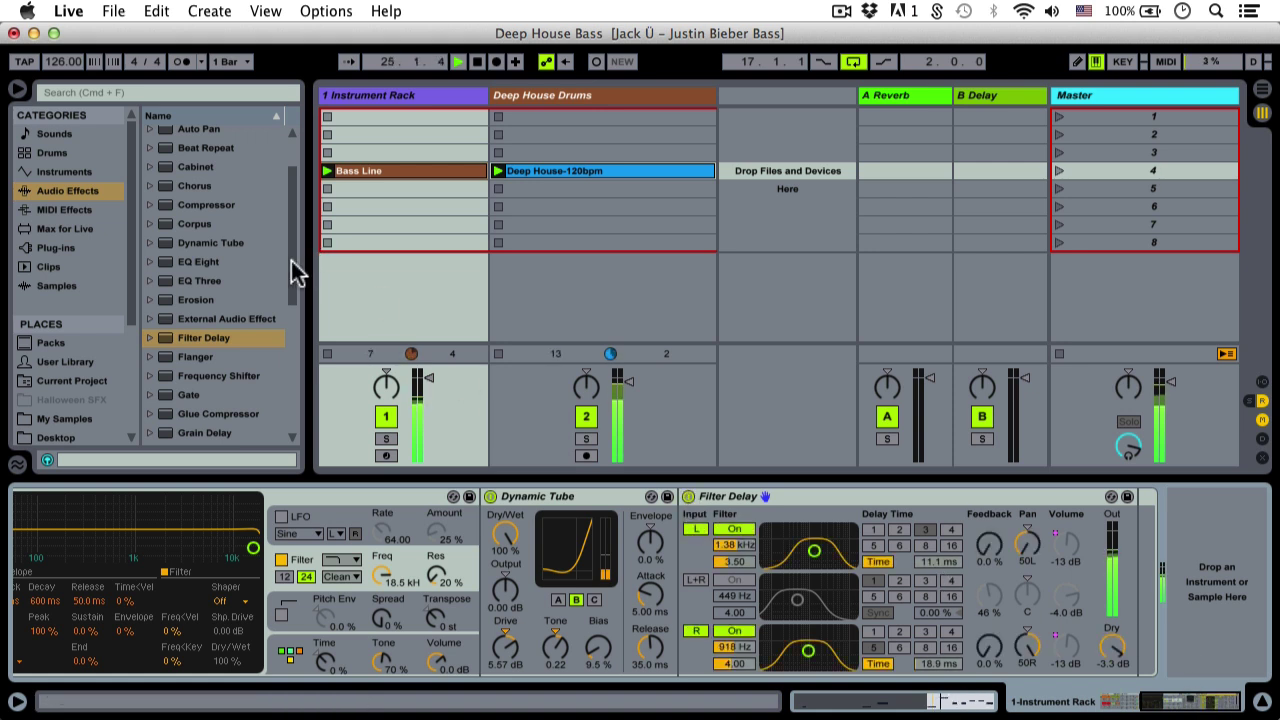
drag(298, 270, 292, 351)
key(space)
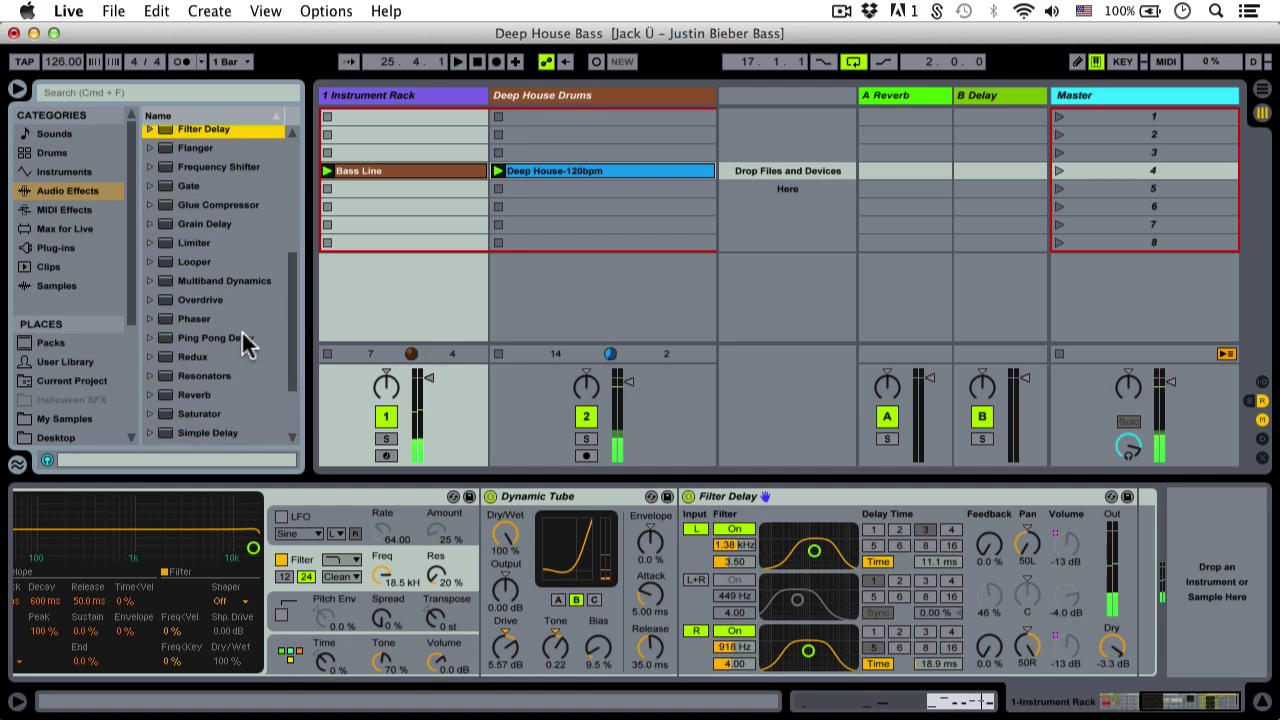
Add a Reverb after Filter Delay, lengthen predelay, narrow stereo width, and set size 40.55
drag(201, 396, 1071, 506)
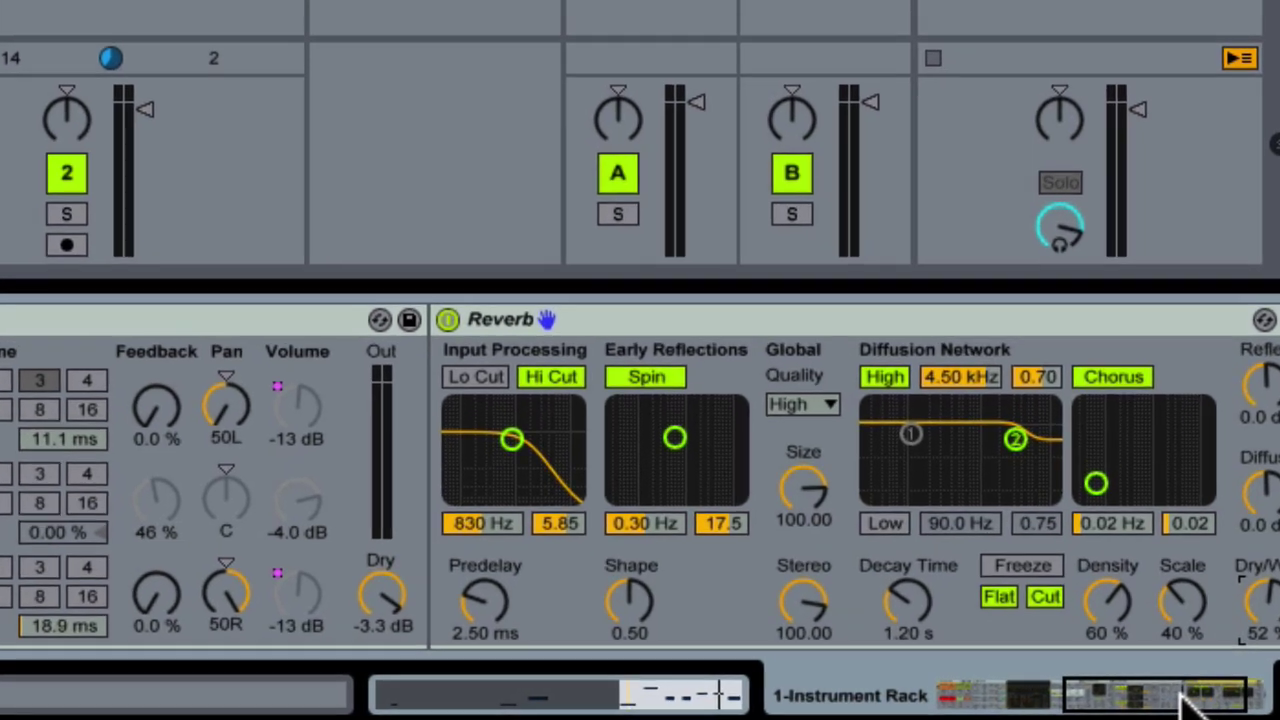
click(1215, 700)
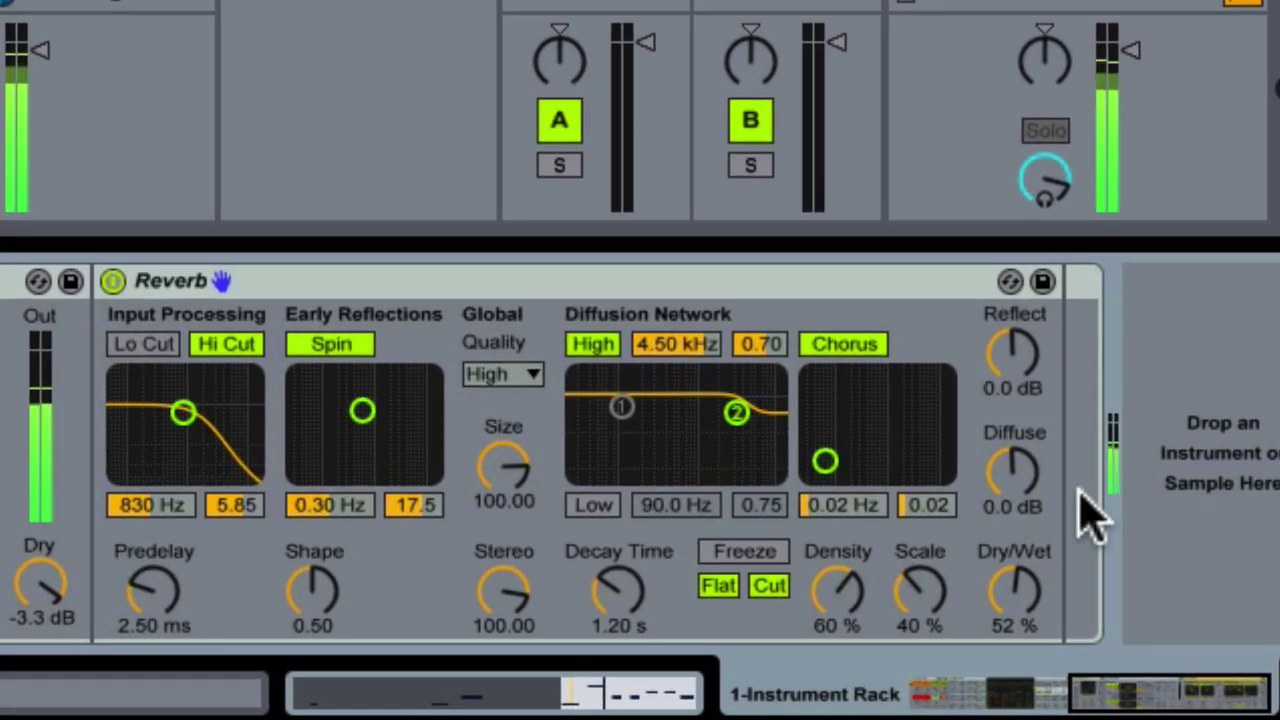
drag(170, 590, 170, 545)
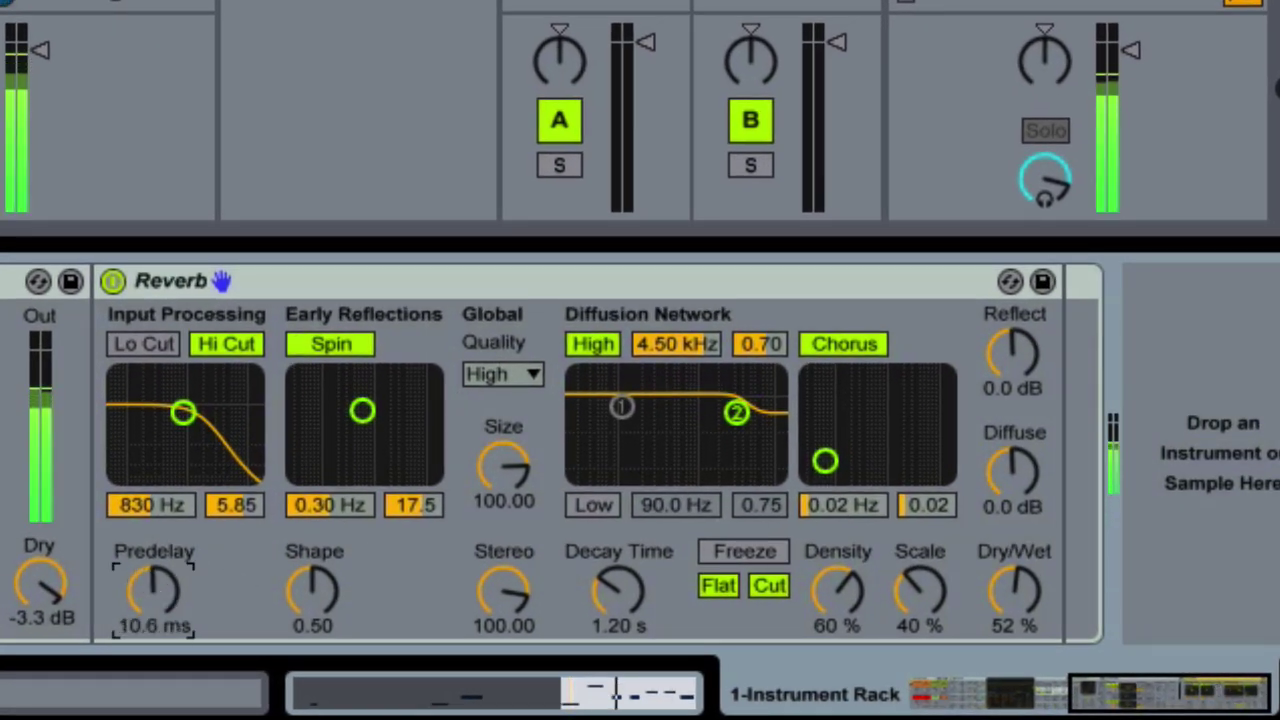
drag(515, 600, 515, 612)
drag(505, 495, 505, 530)
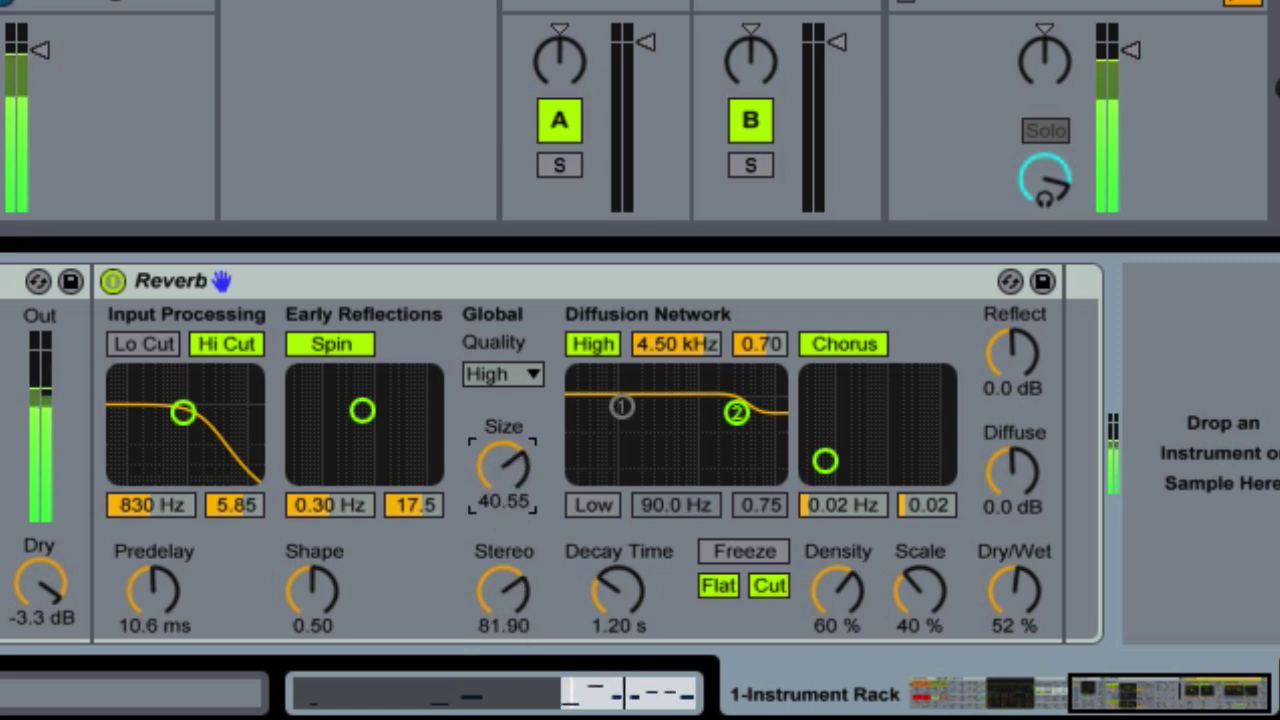
Enable the Reverb low cut at 1.36 kHz, with 1.39 s decay, Reflect -1.7 dB, Diffuse -1.8 dB
click(163, 345)
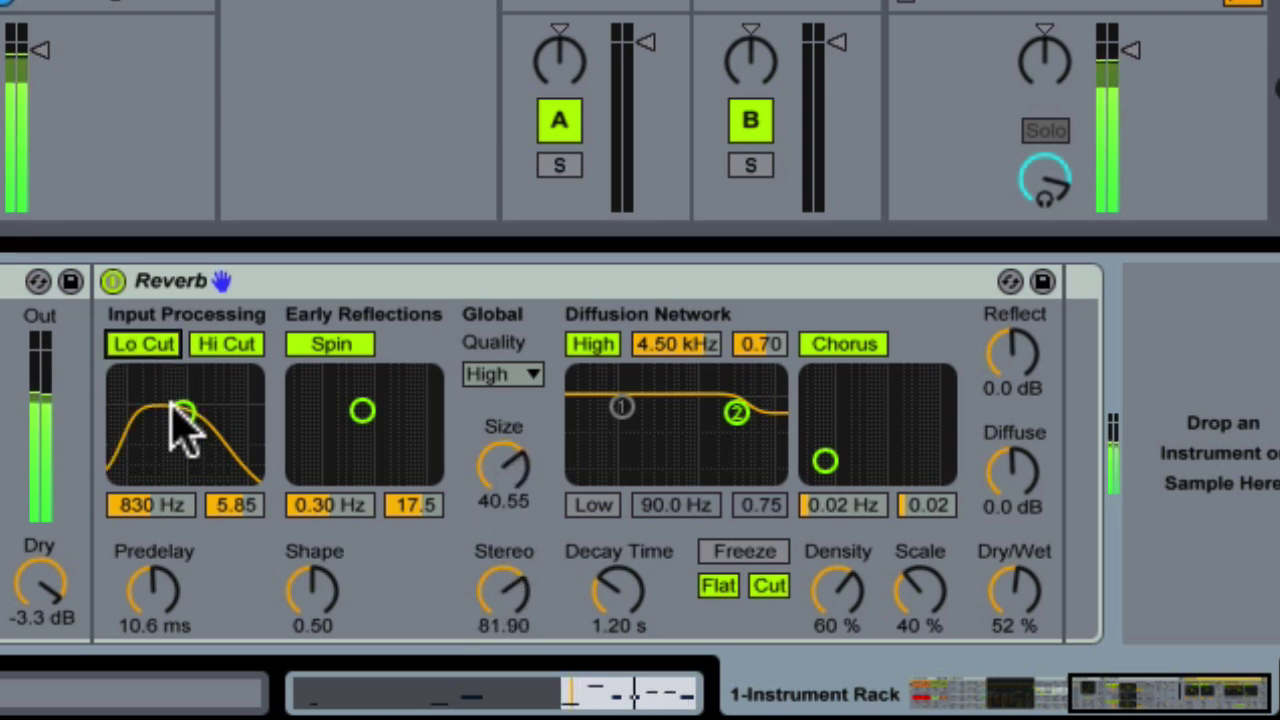
drag(180, 425, 194, 412)
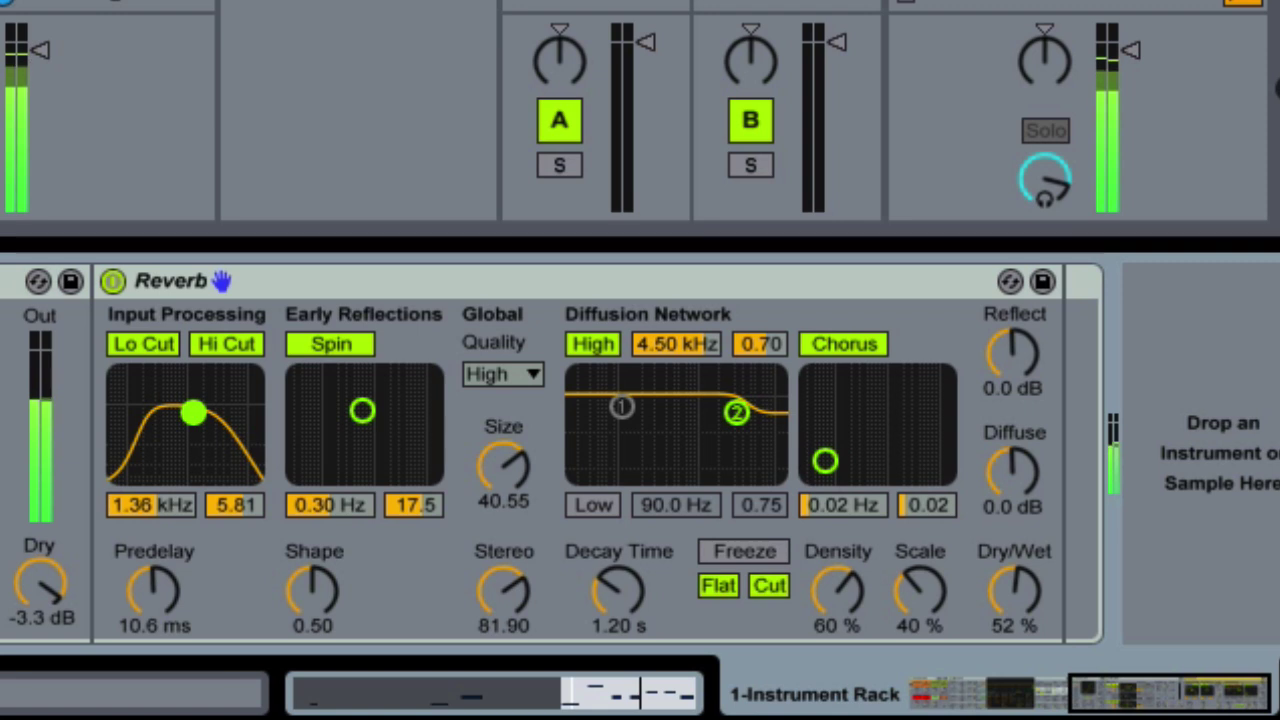
drag(631, 560, 631, 540)
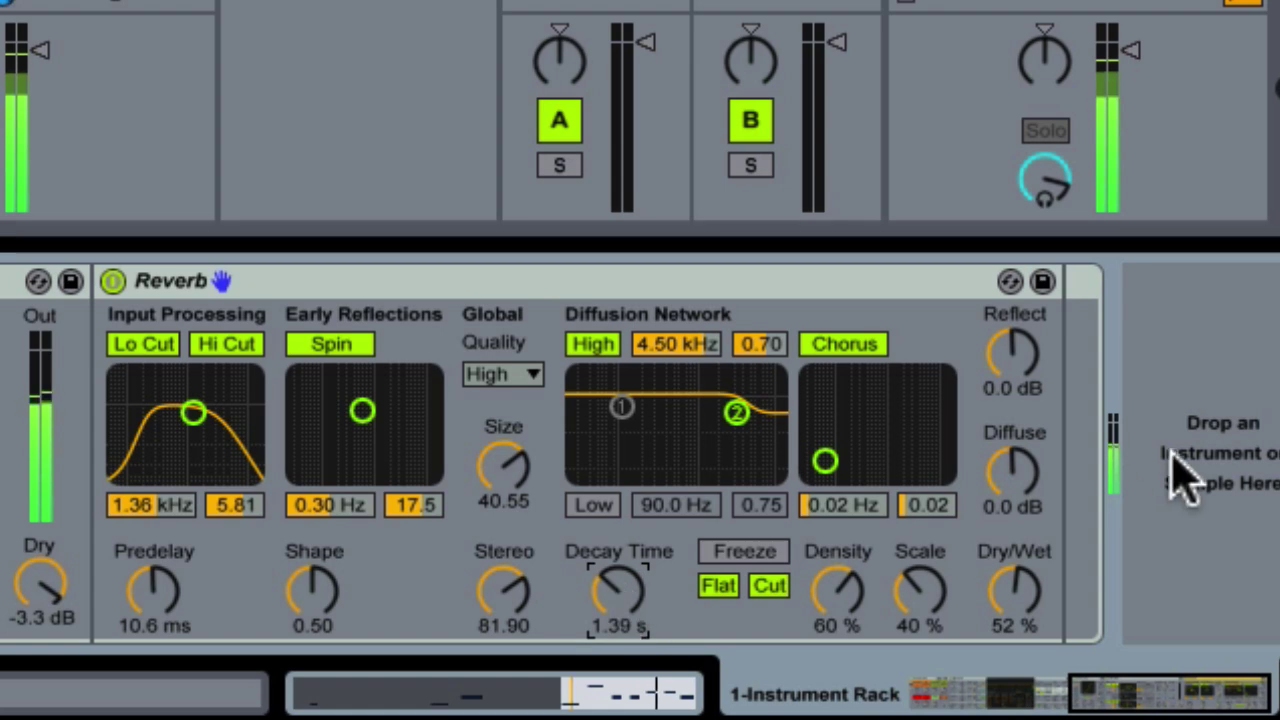
drag(1022, 388, 1022, 400)
drag(1030, 490, 1030, 500)
click(1020, 590)
Map the Reverb Dry/Wet to the Space macro with a 50 % maximum
right_click(1020, 590)
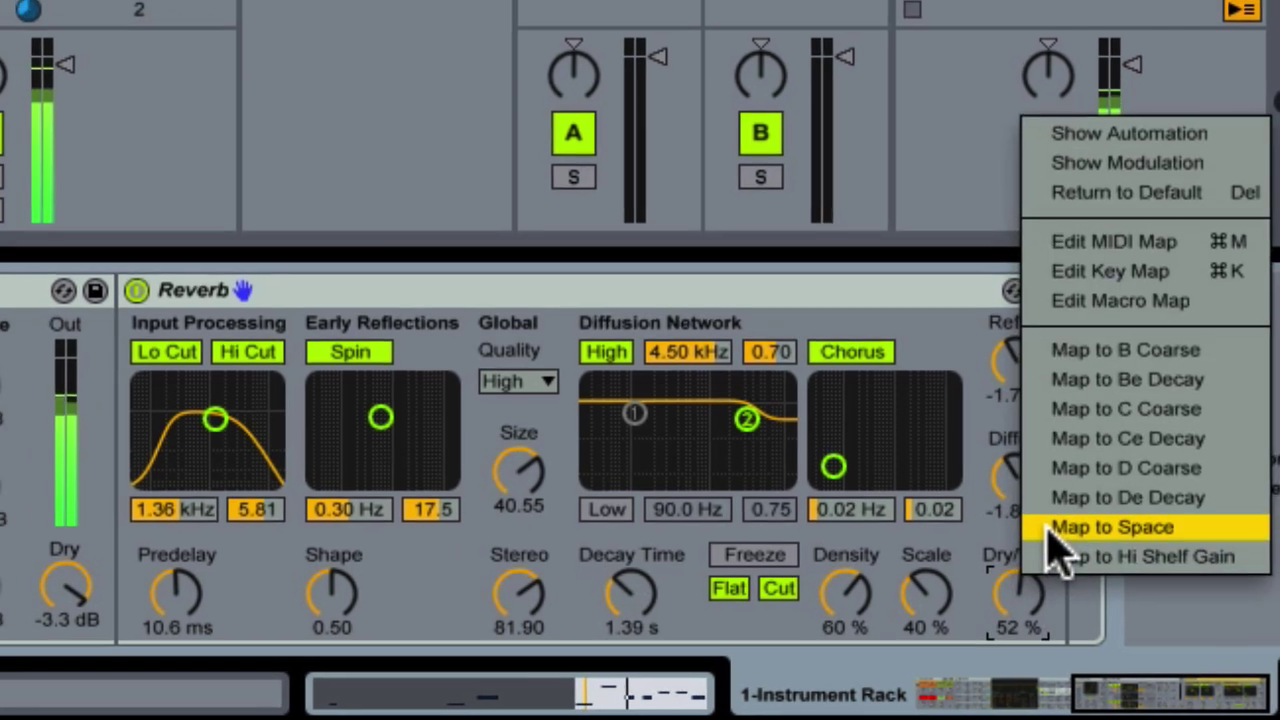
click(1065, 597)
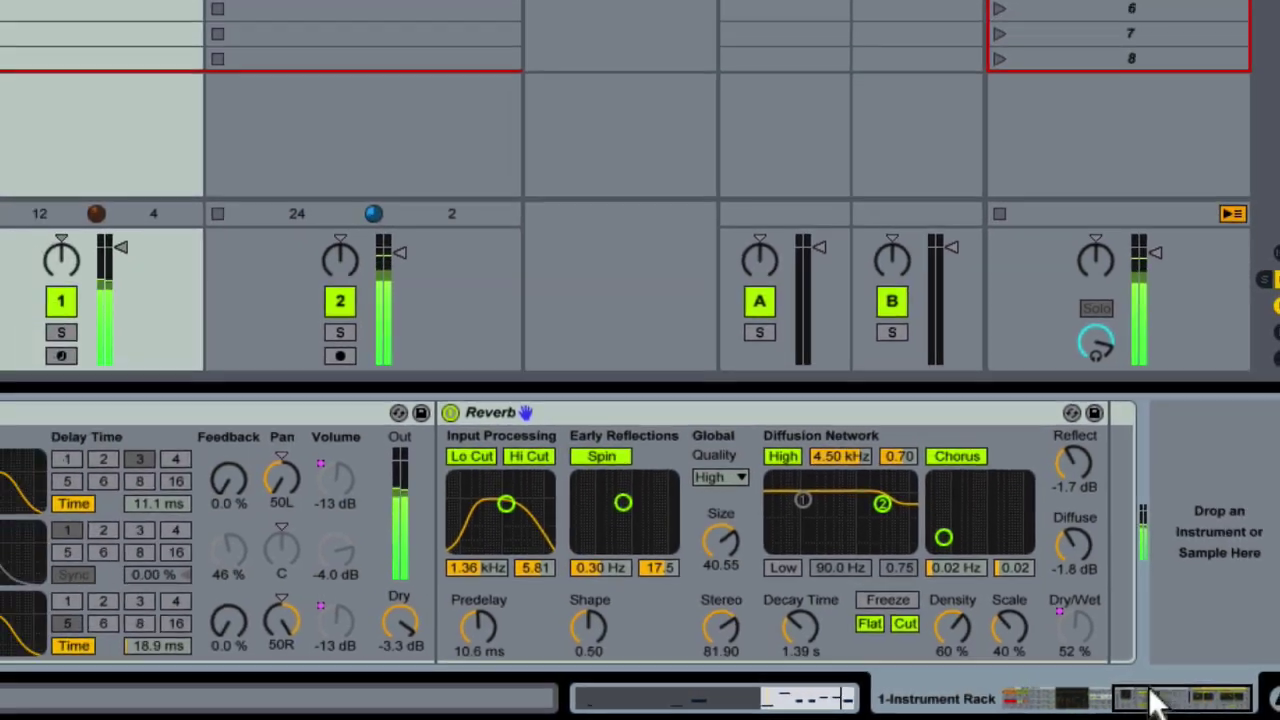
click(314, 434)
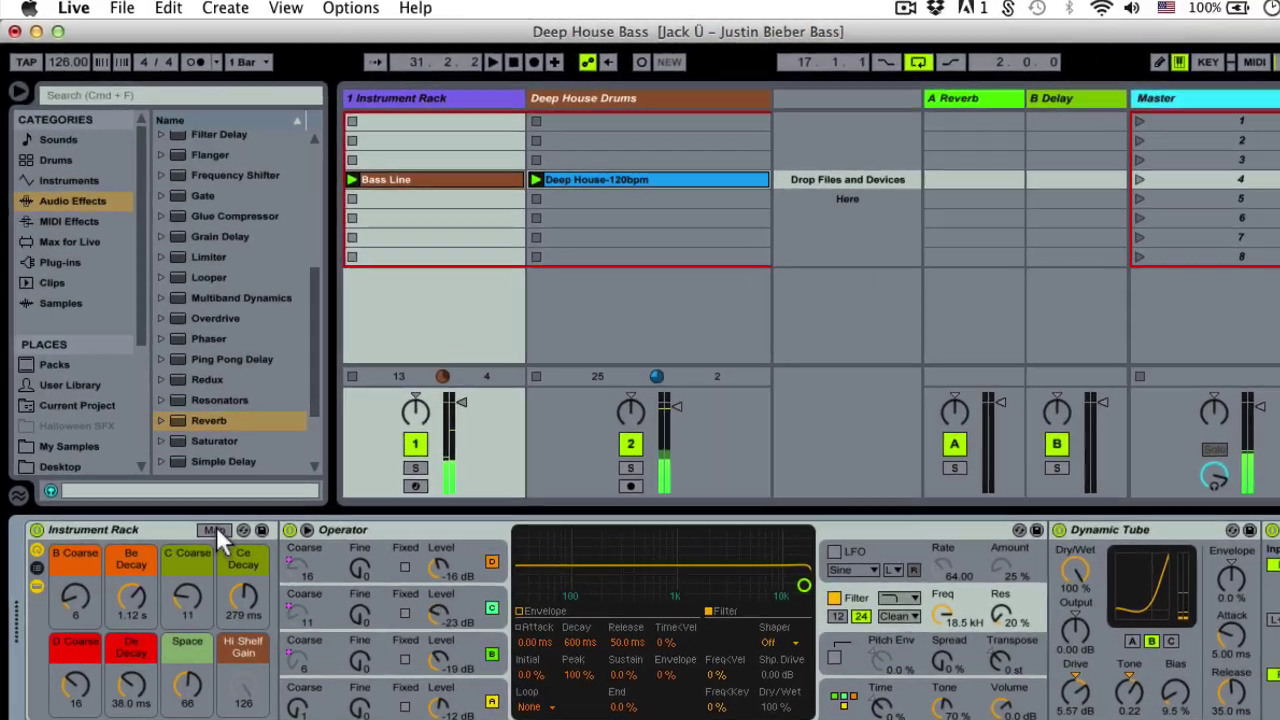
click(215, 530)
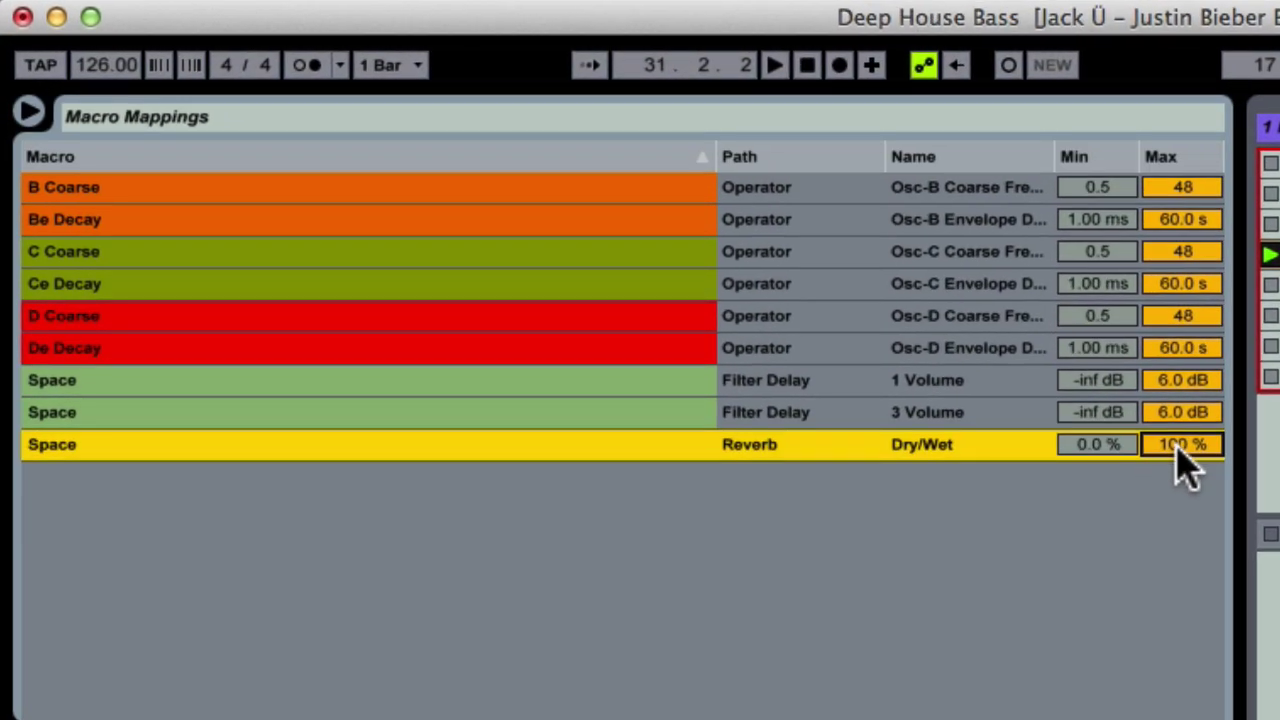
click(1176, 446)
text(50)
key(Return)
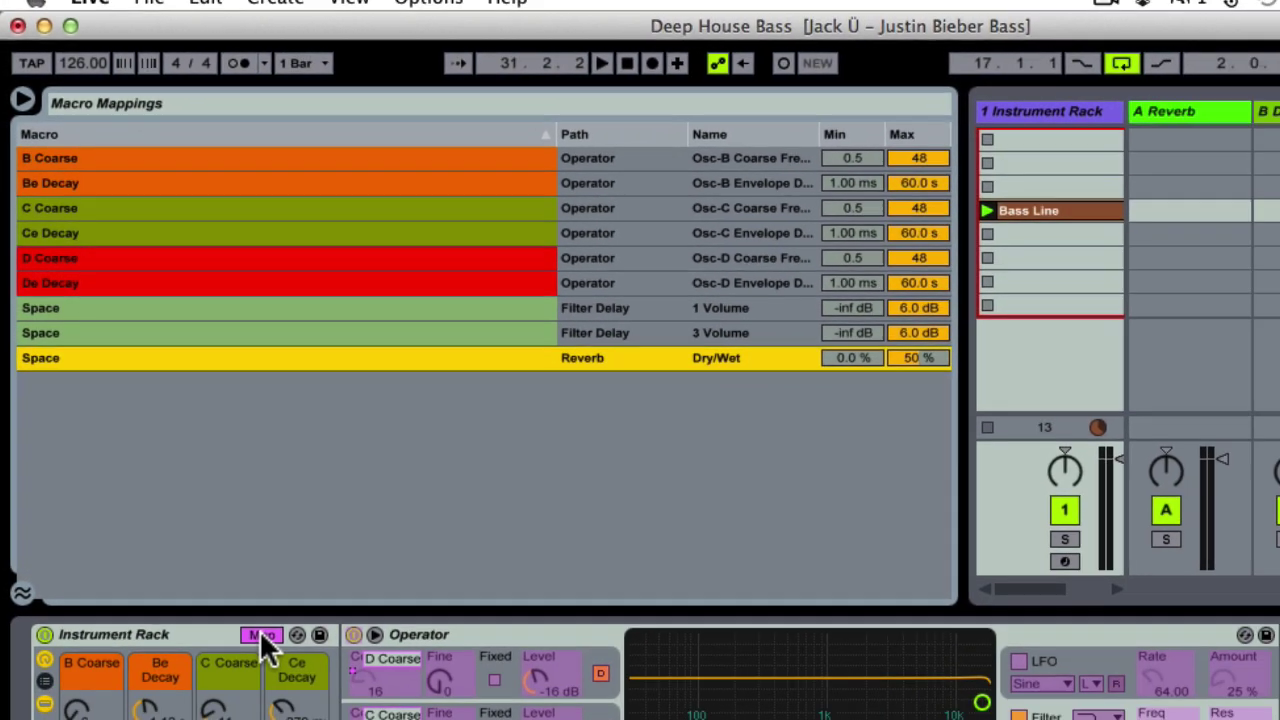
click(259, 630)
Play the bass and ride the Space macro up and back down to 58
key(space)
drag(1138, 708, 1228, 708)
drag(1150, 700, 928, 716)
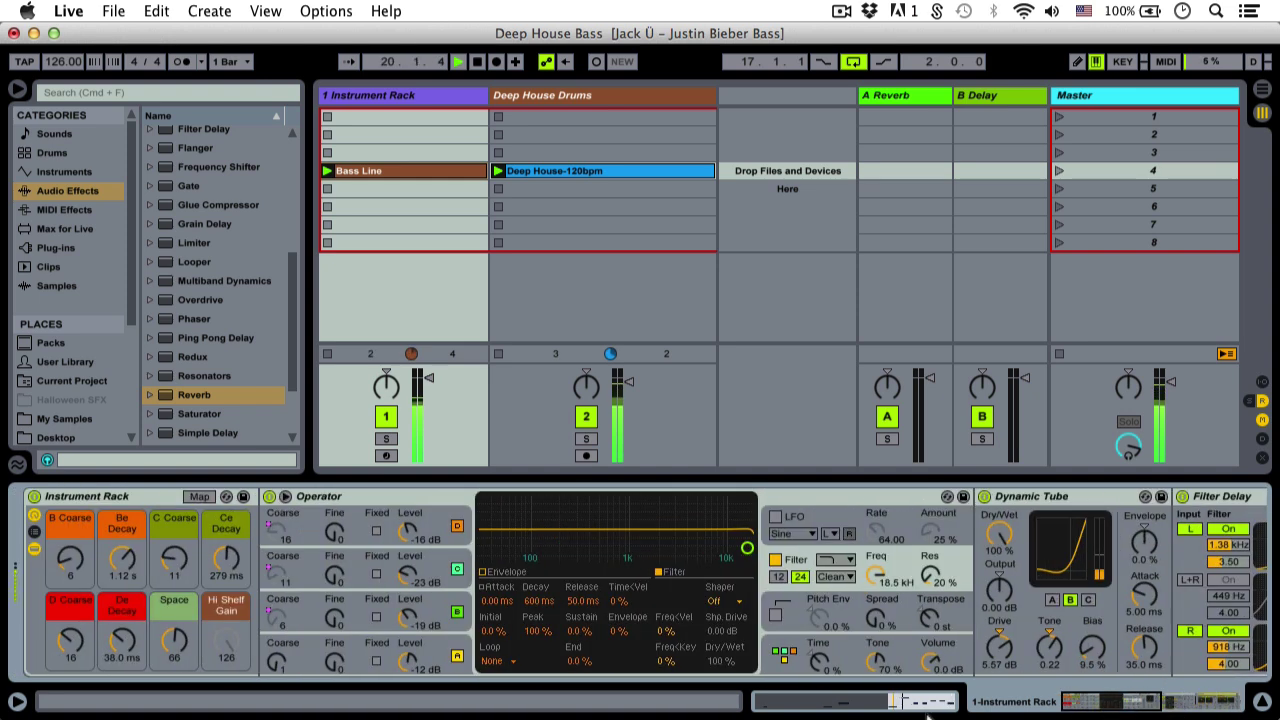
drag(173, 642, 173, 625)
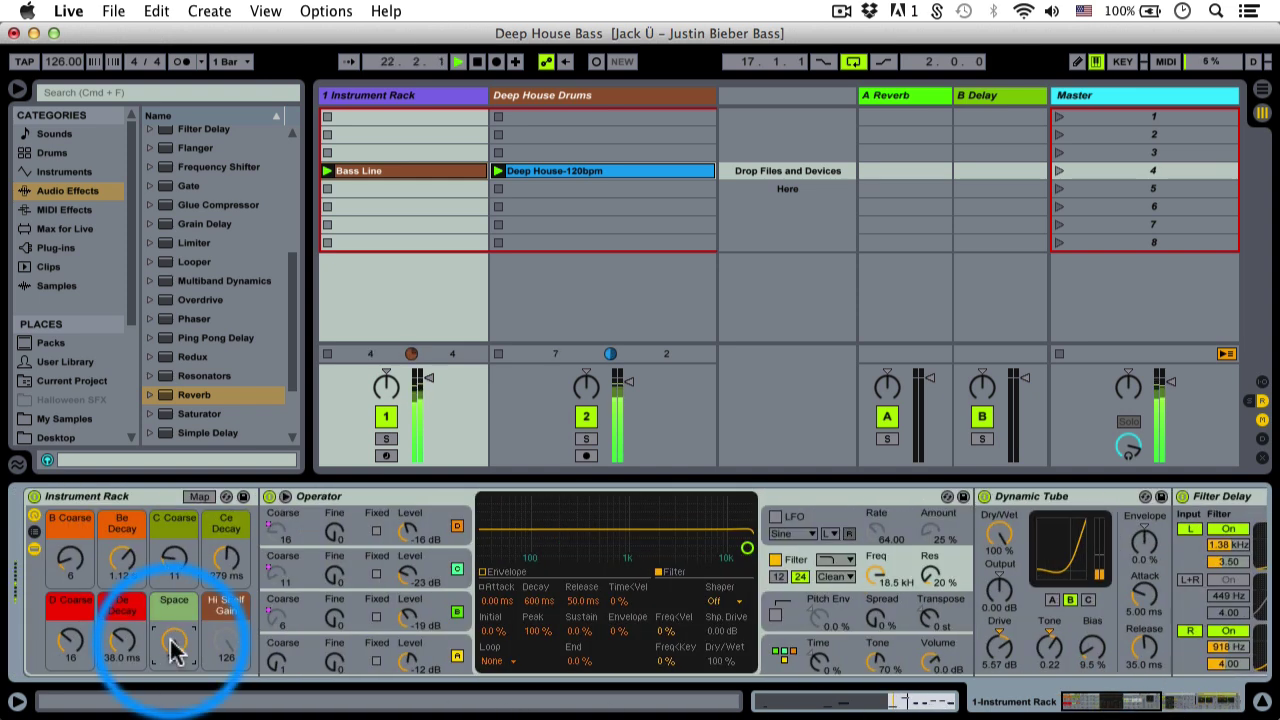
drag(173, 630, 173, 648)
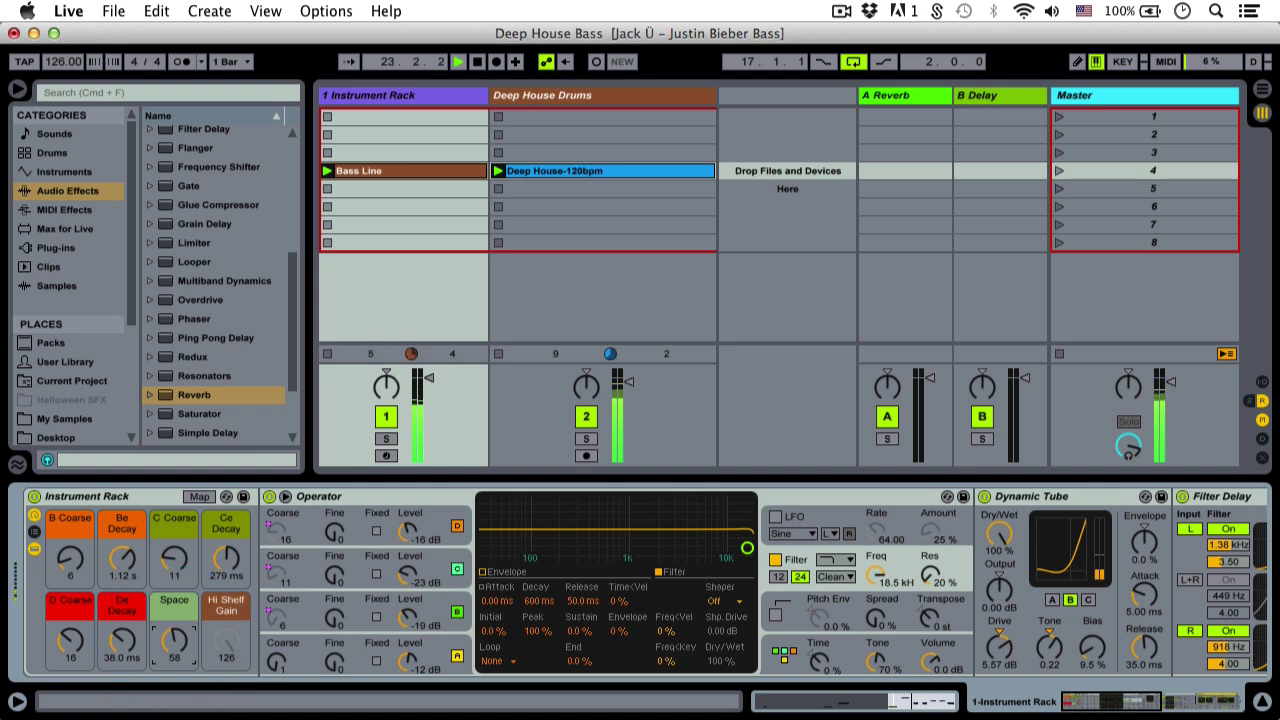
drag(1114, 700, 1250, 705)
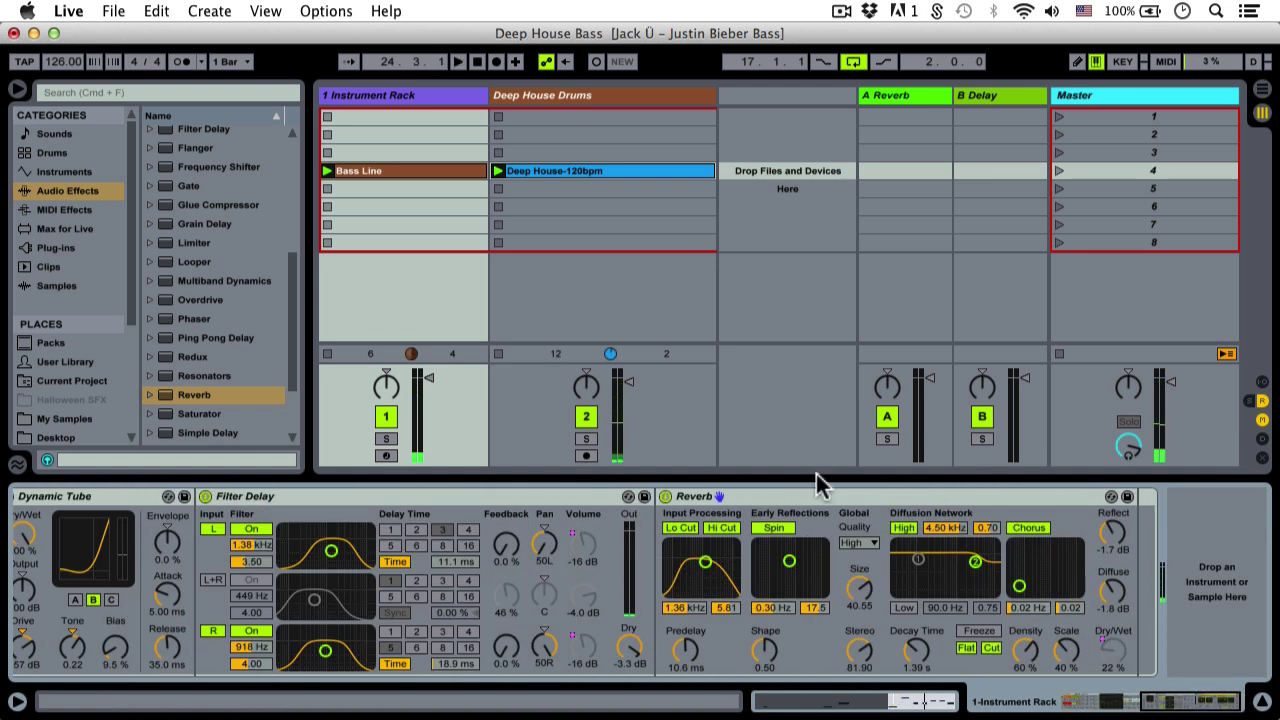
Add EQ Eight after the Reverb and boost band 2 at 200 Hz by 5 dB
drag(290, 253, 287, 202)
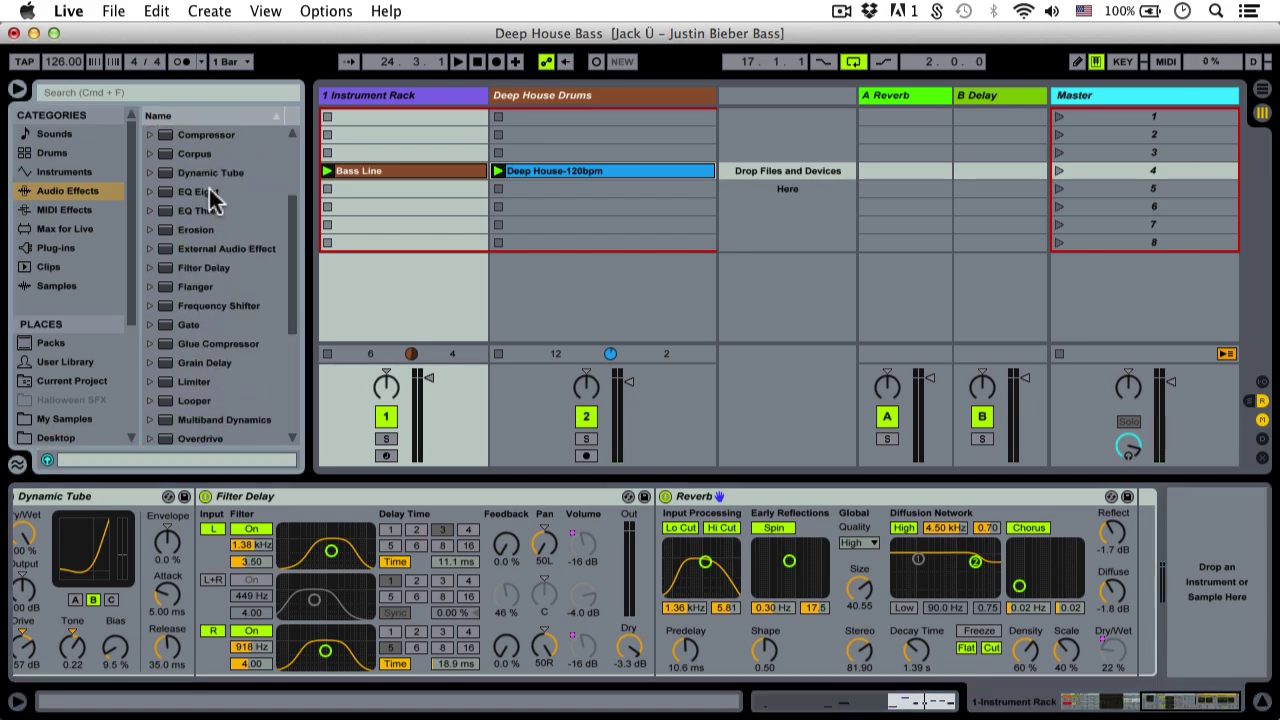
drag(208, 191, 1115, 512)
click(905, 652)
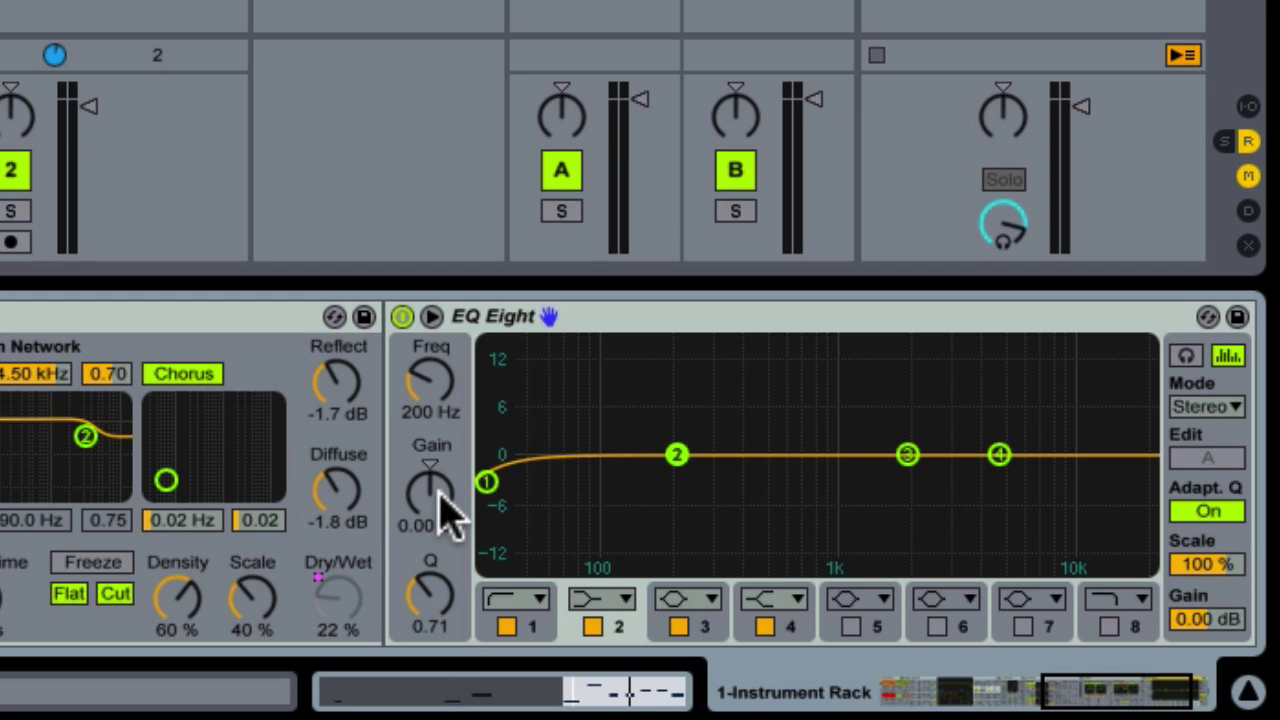
click(432, 526)
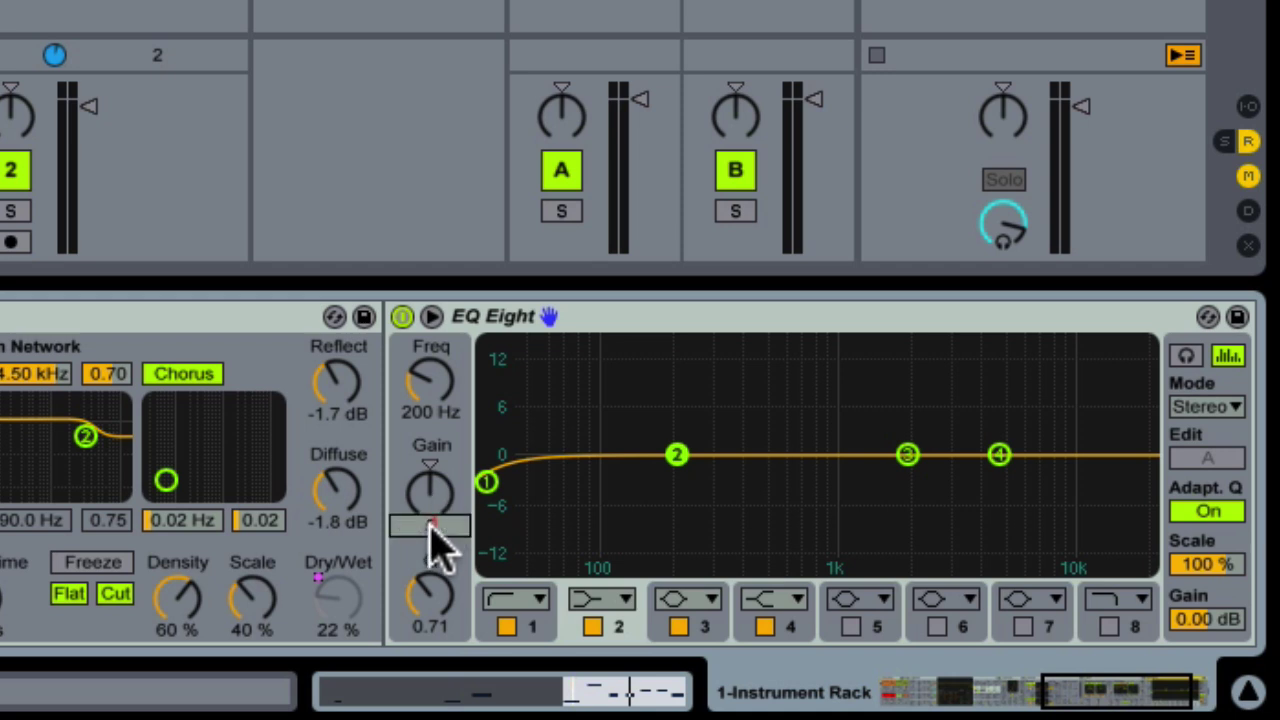
text(5)
key(Return)
Play and A/B the EQ Eight, then map band 4 gain to a new Hi Shelf Gain macro
key(space)
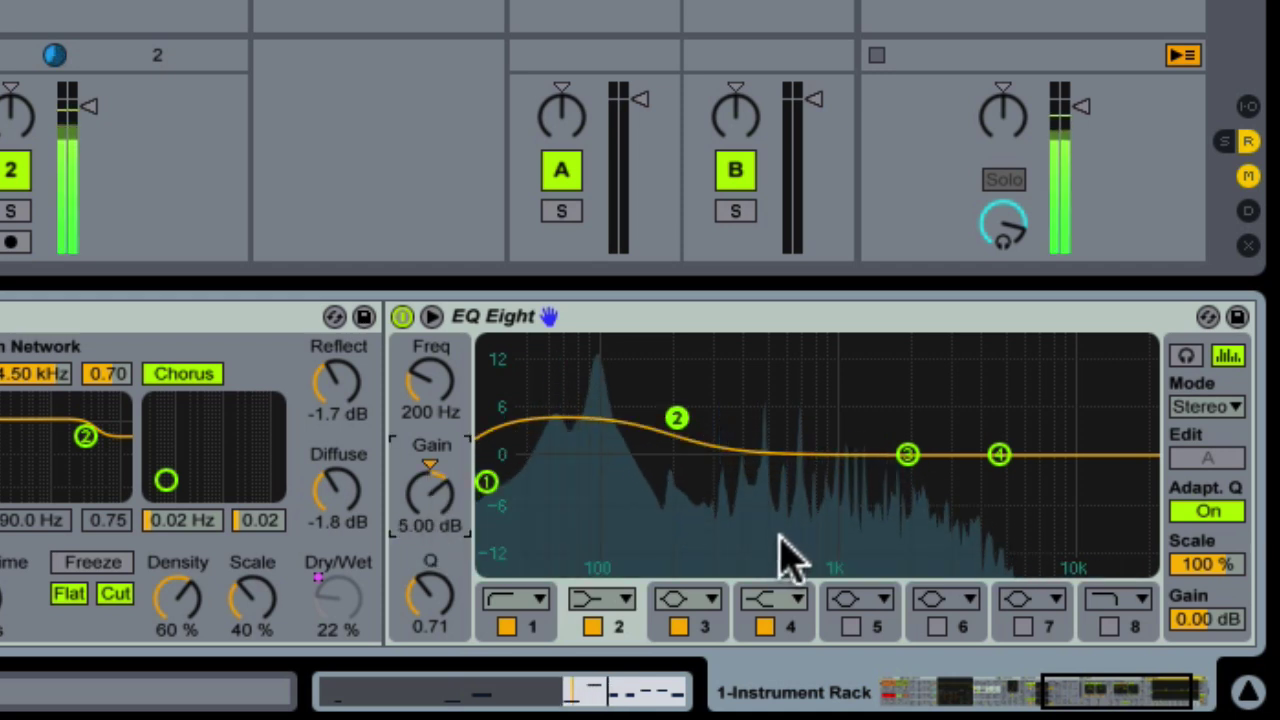
click(401, 316)
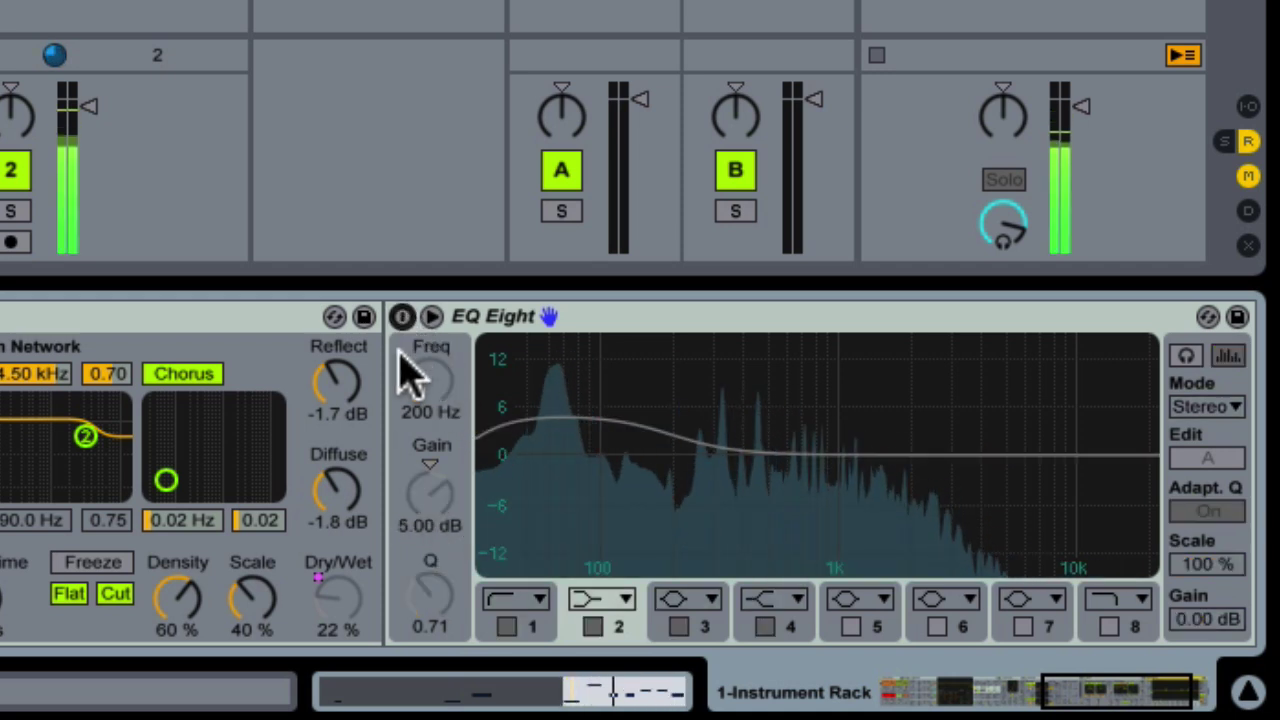
click(401, 316)
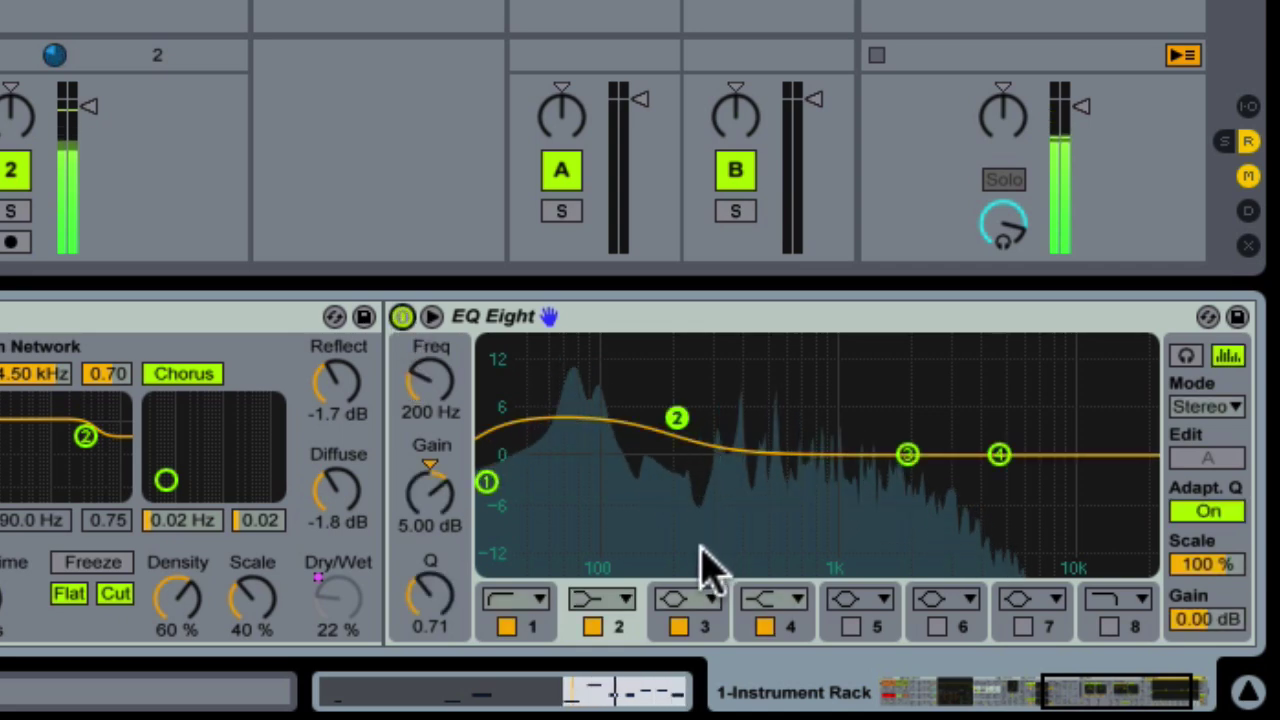
click(748, 640)
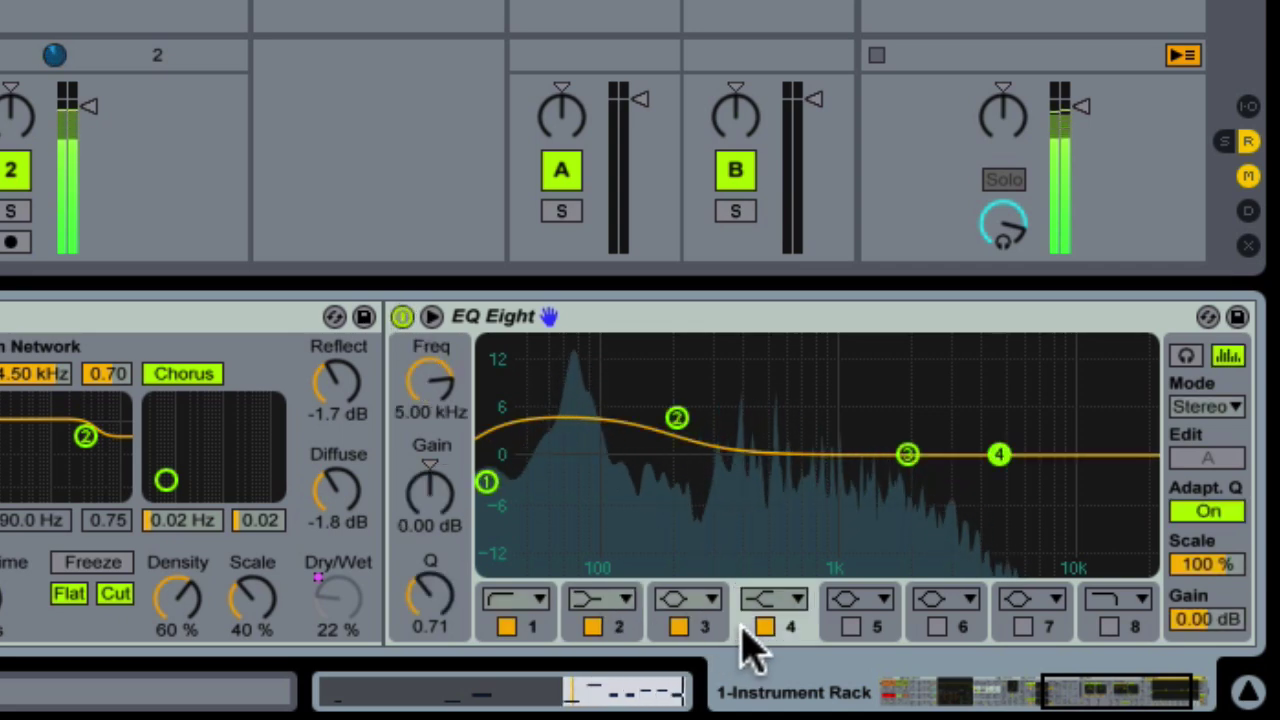
click(440, 515)
right_click(440, 515)
click(470, 476)
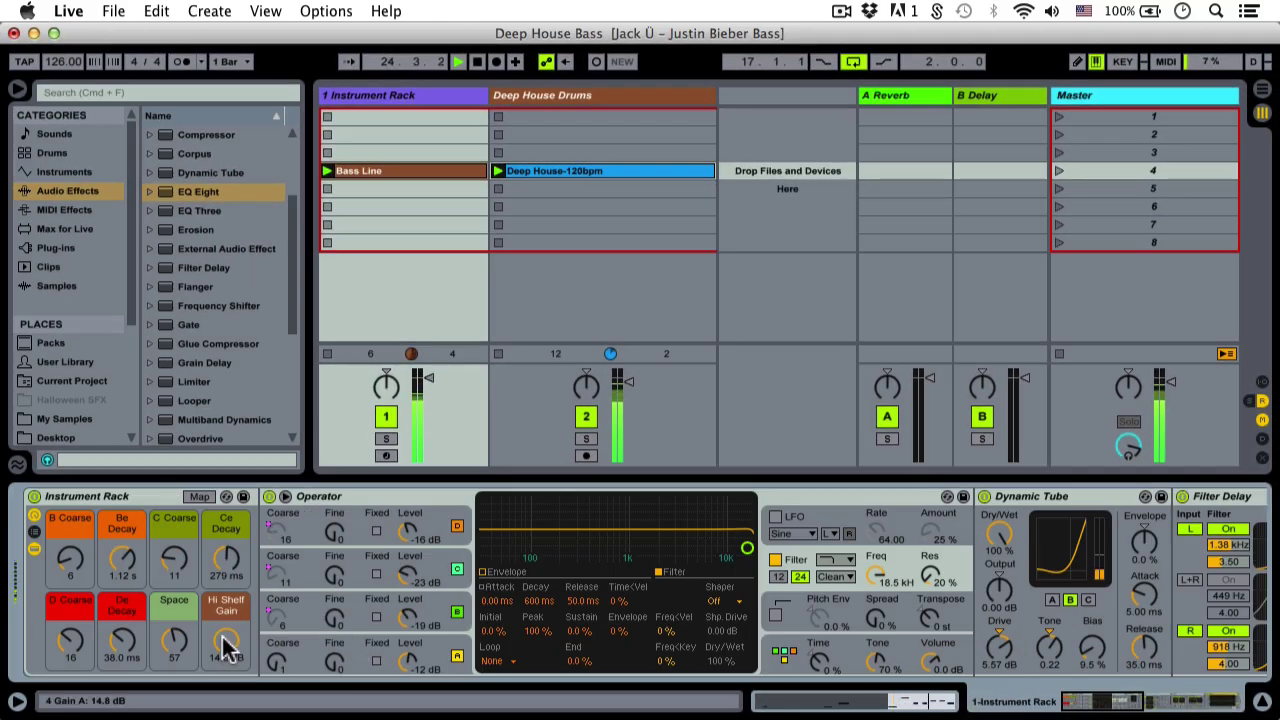
Sweep the Hi Shelf Gain macro to 15.0 dB and scroll the chain to EQ Eight
click(226, 640)
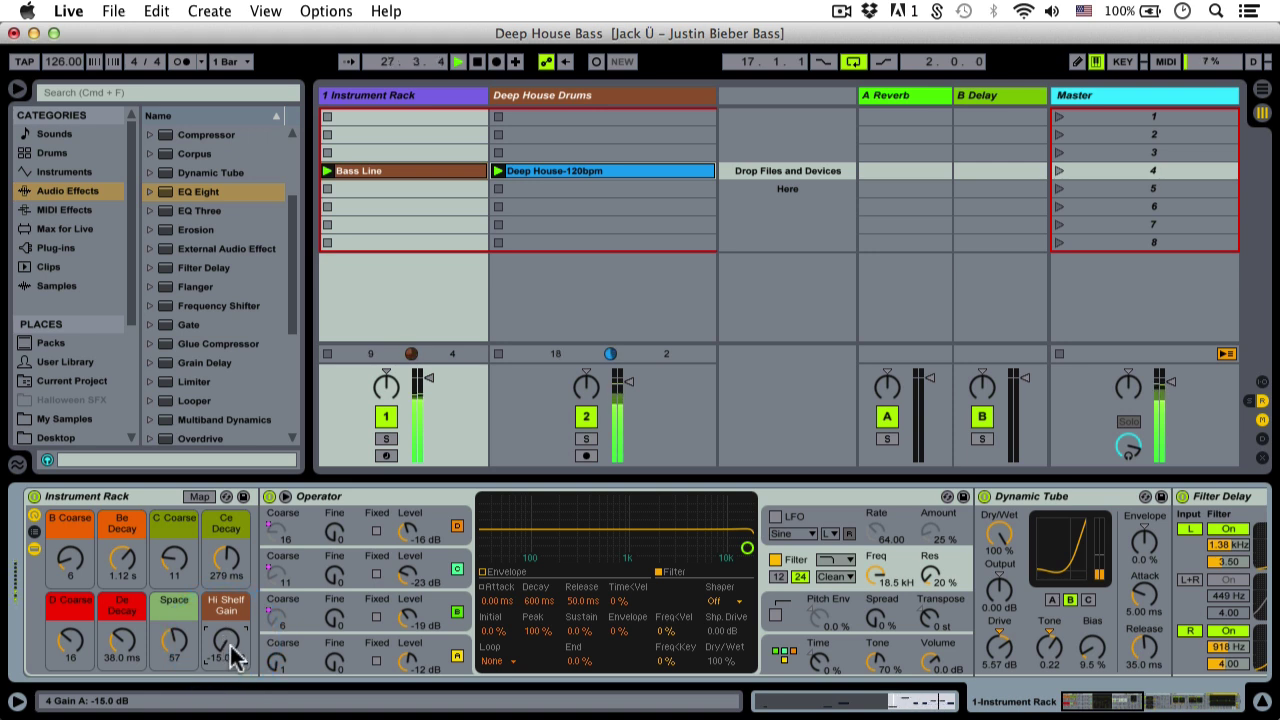
drag(228, 645, 228, 642)
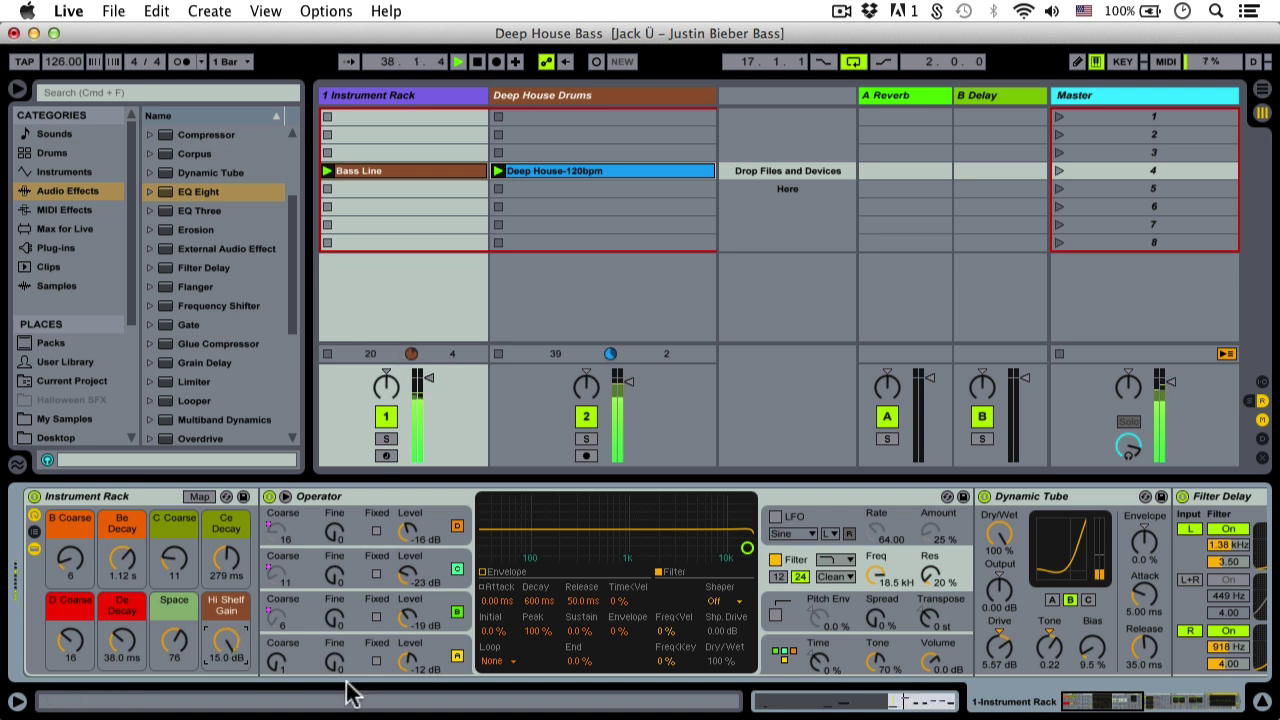
scroll(1140, 700, right, 10)
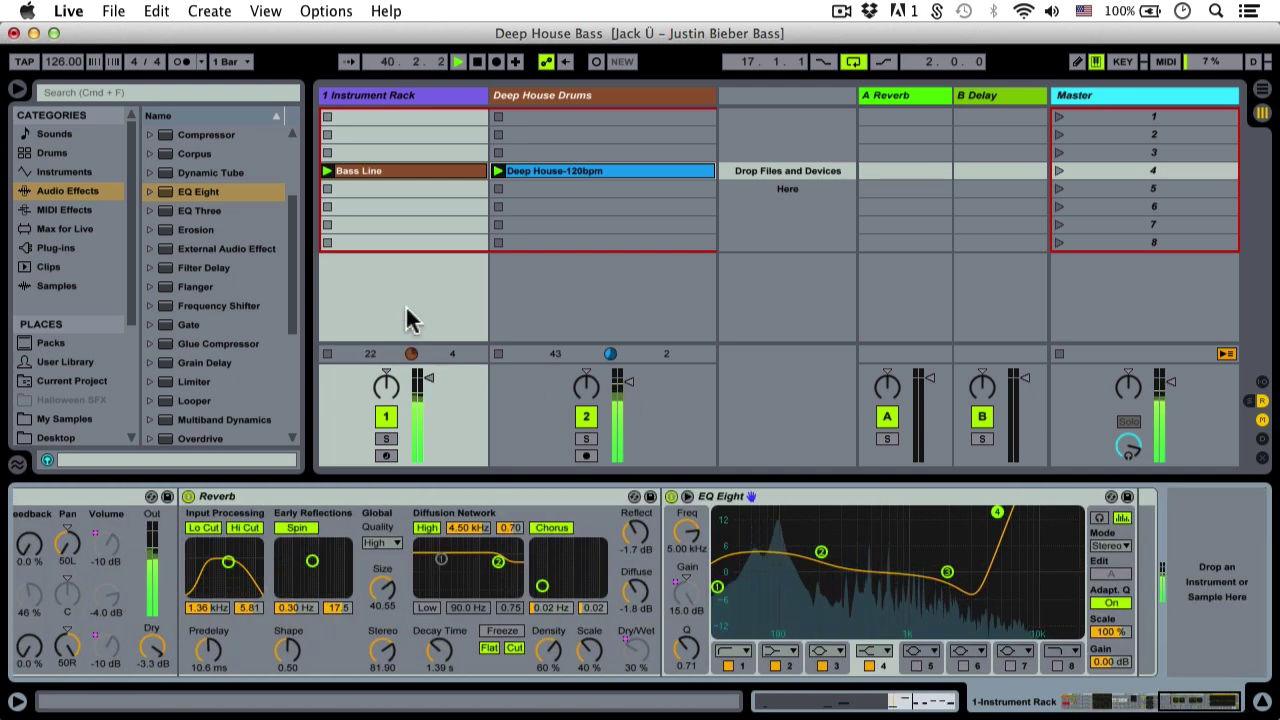
Add a Compressor after EQ Eight with 2.5:1 ratio, threshold near -14 dB, and makeup off
click(296, 245)
scroll(270, 230, up, 1)
drag(228, 191, 1140, 528)
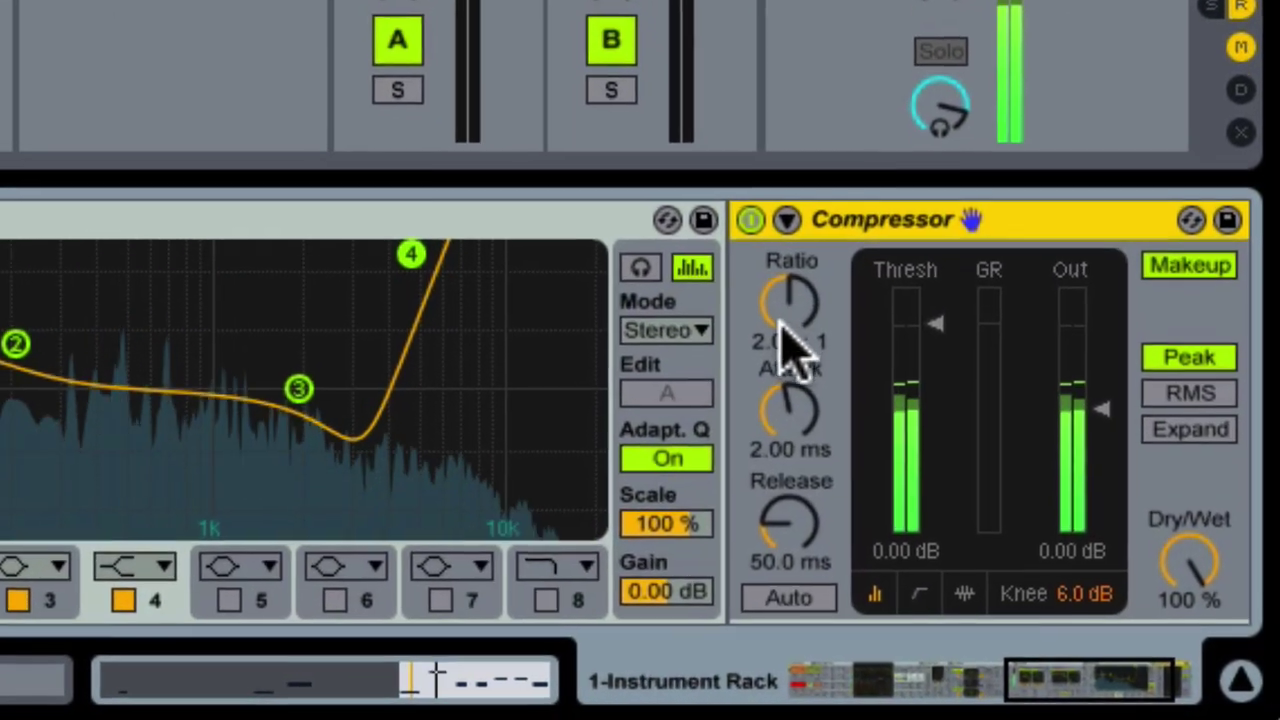
click(852, 395)
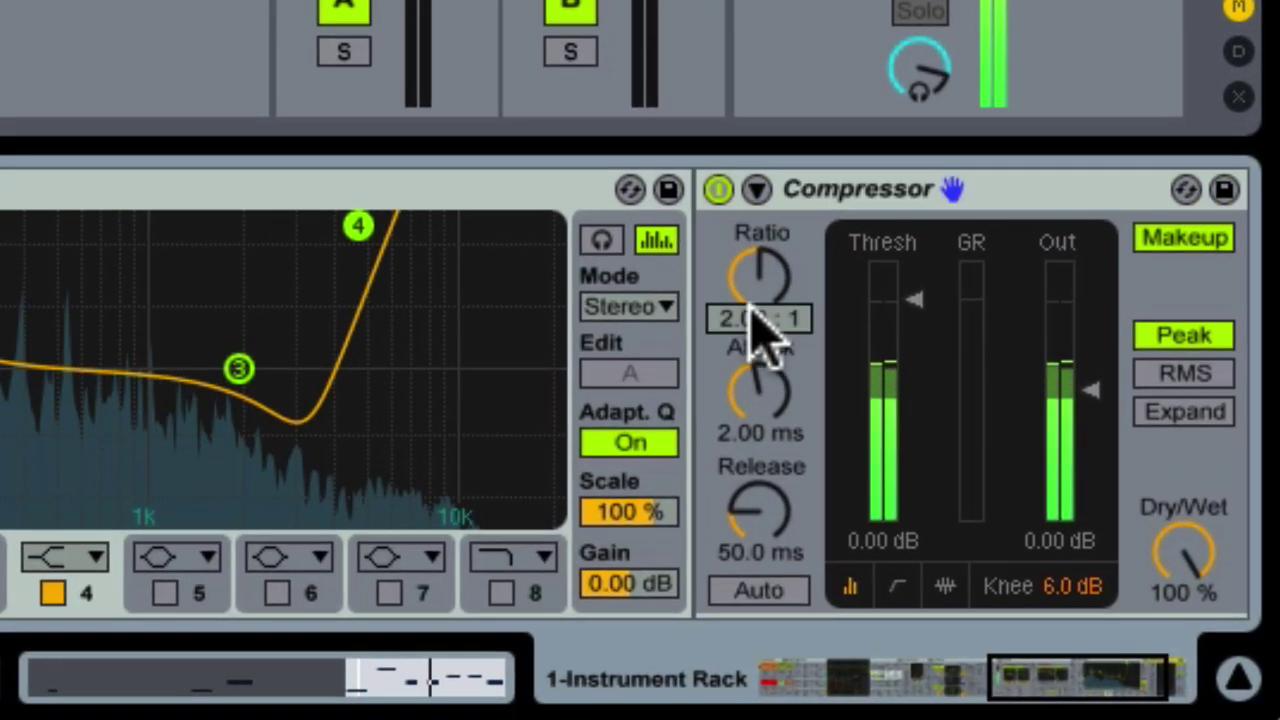
text(2.5)
key(Return)
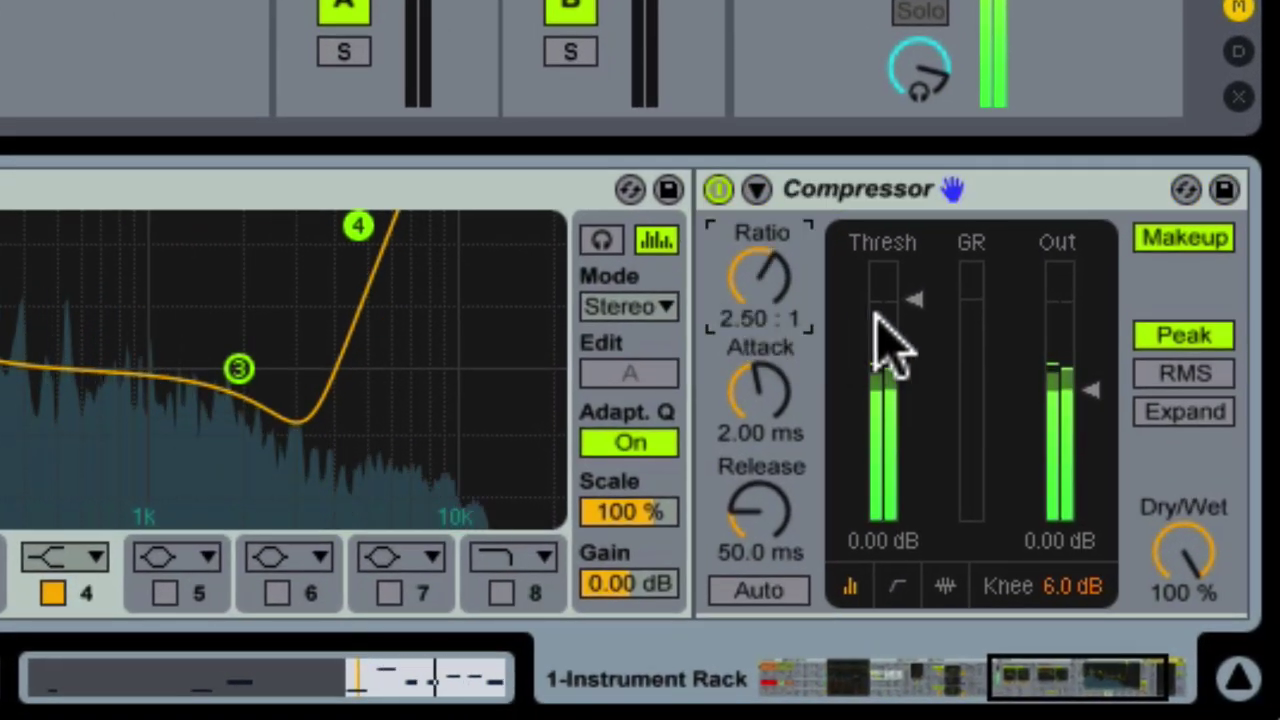
drag(900, 318, 919, 382)
click(1140, 243)
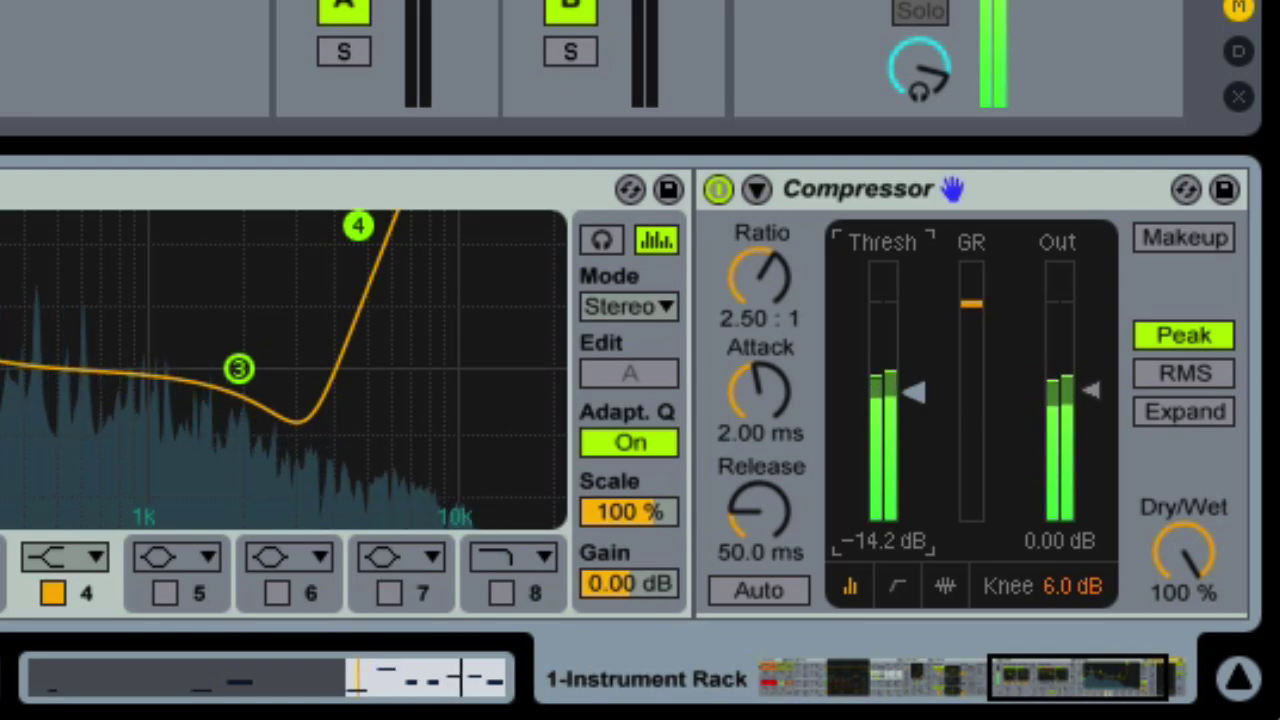
drag(1030, 680, 806, 680)
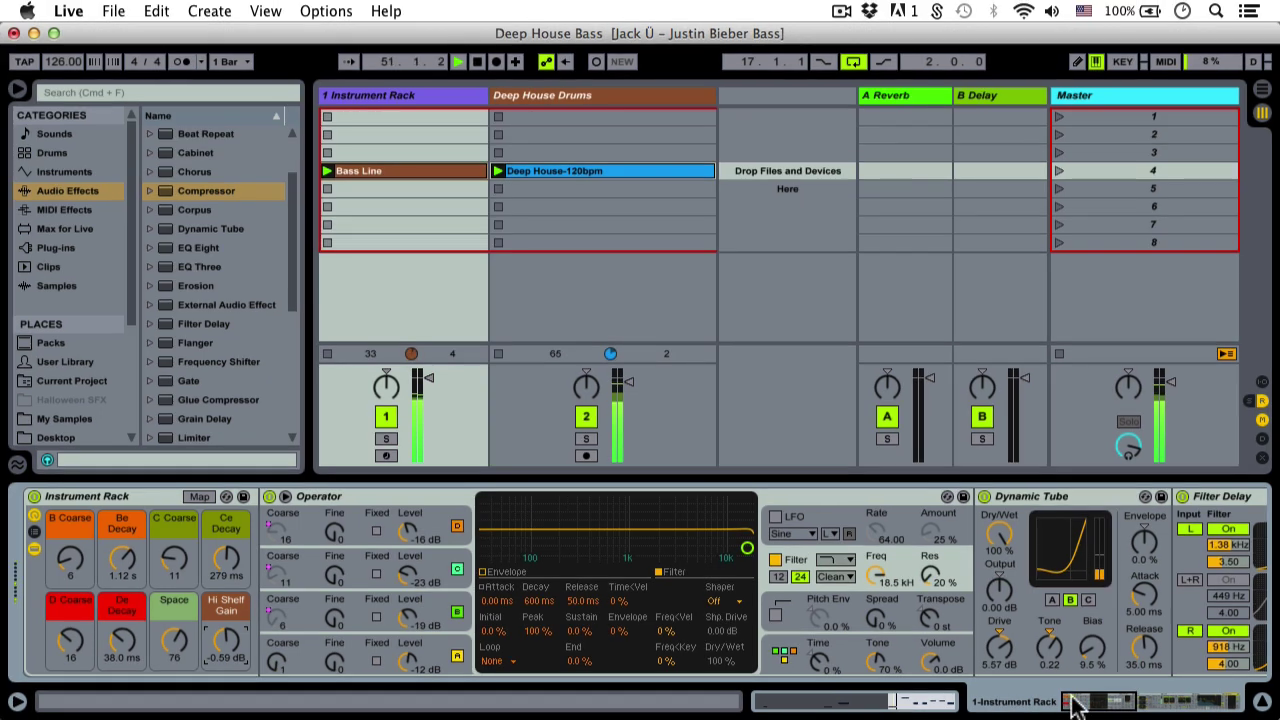
drag(961, 692, 1264, 642)
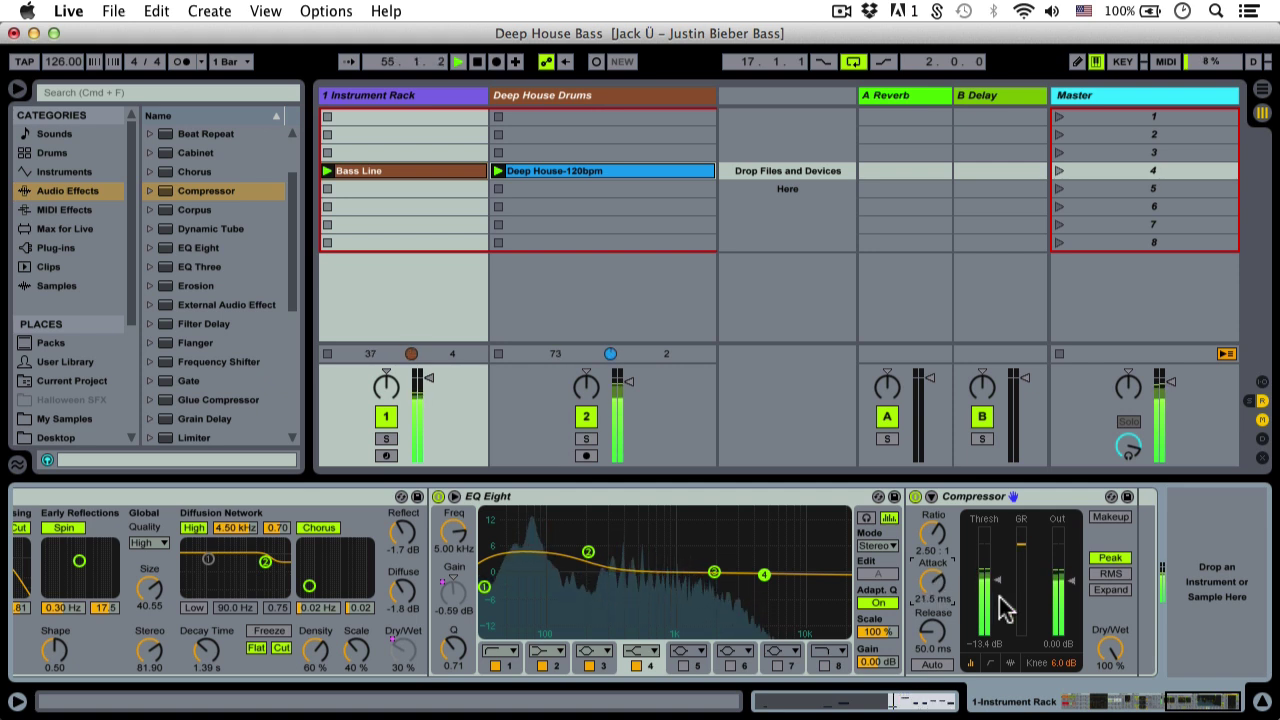
Switch the Compressor release to Auto and scroll the chain back to the Instrument Rack macros
click(936, 666)
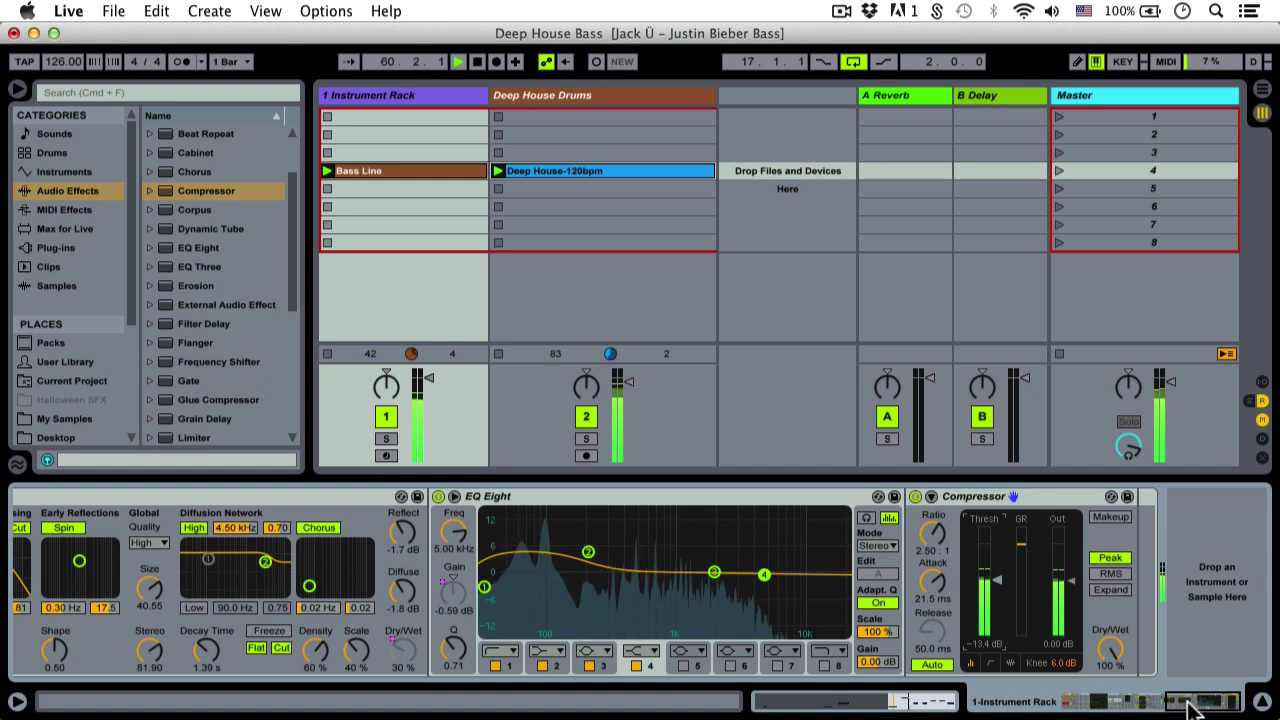
drag(1190, 708, 1090, 704)
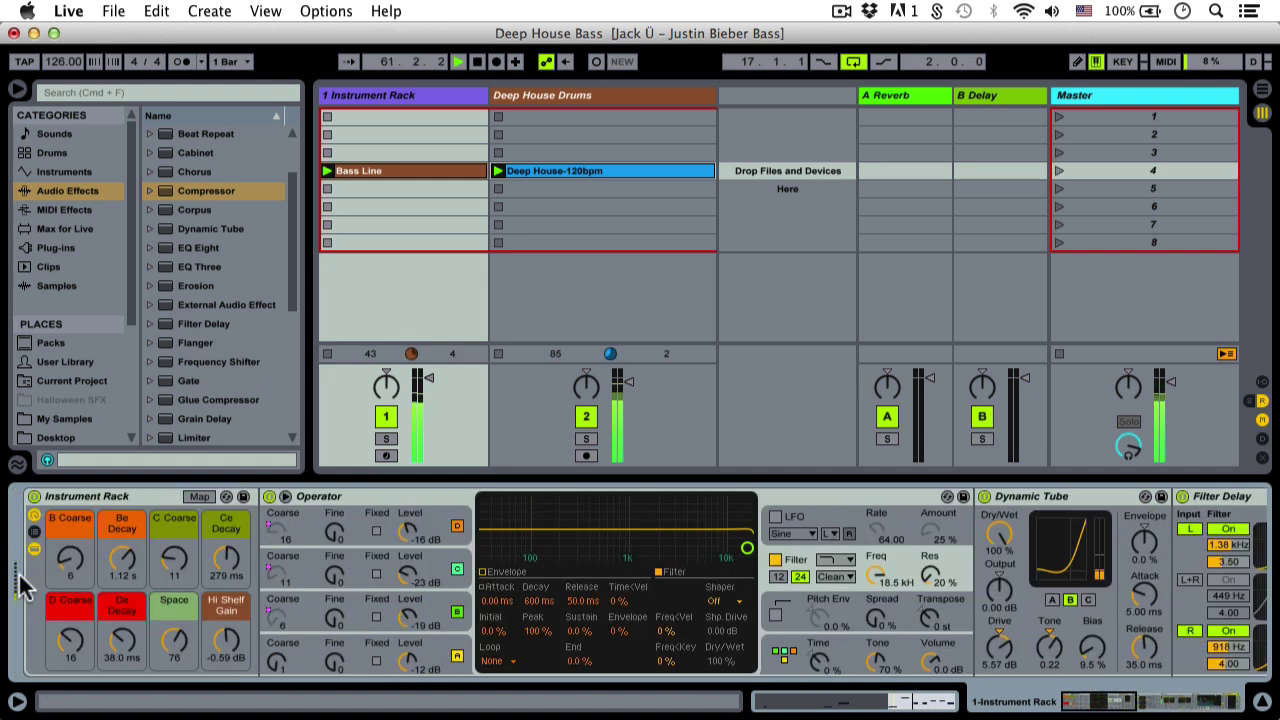